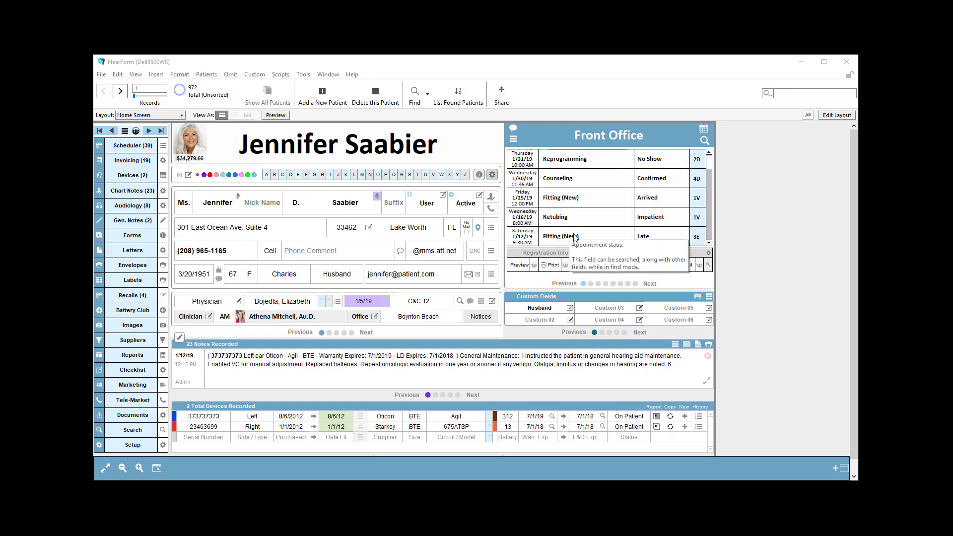
- Open the patient's form options and select the Audiology Superbill form
{"action": "left_click", "coordinate": [99, 238]}
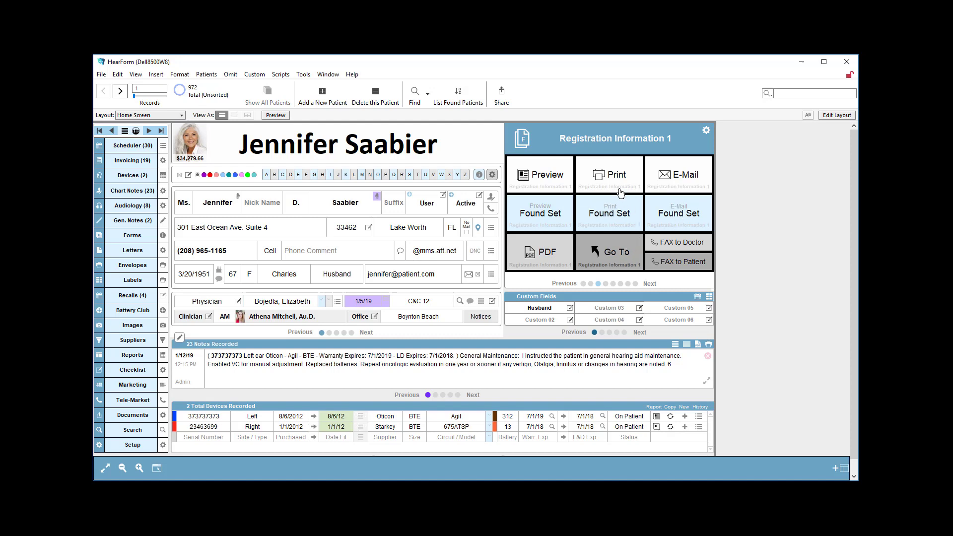
{"action": "left_click", "coordinate": [600, 140]}
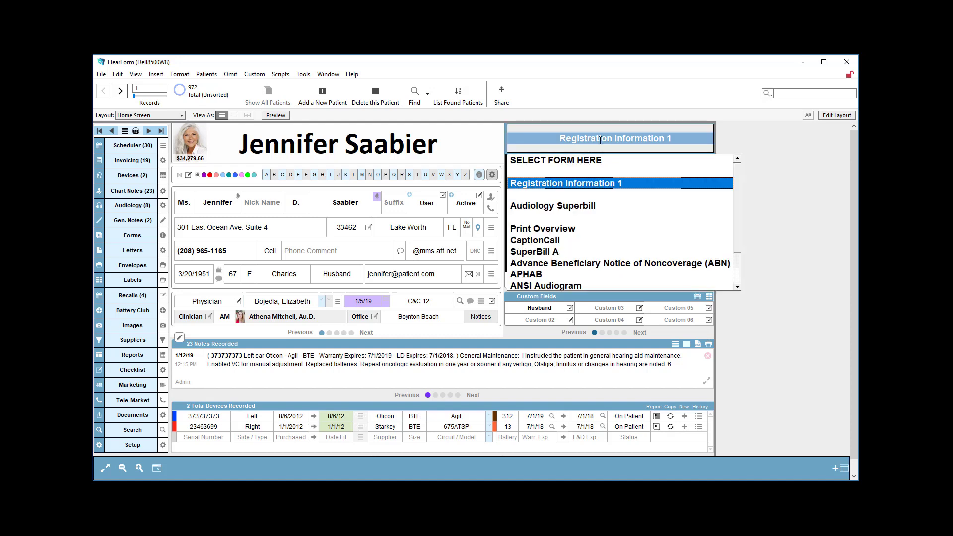
{"action": "left_click", "coordinate": [562, 208]}
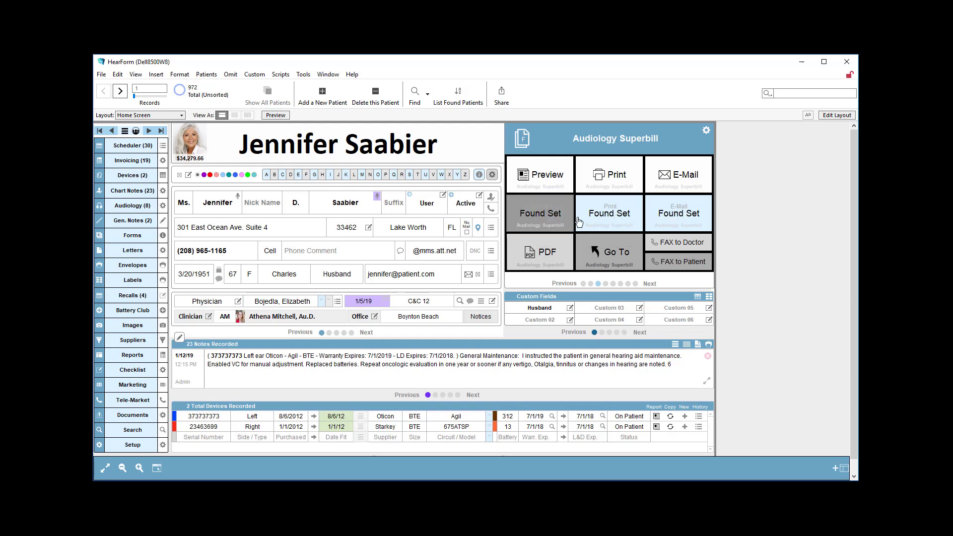
{"action": "left_click", "coordinate": [551, 258]}
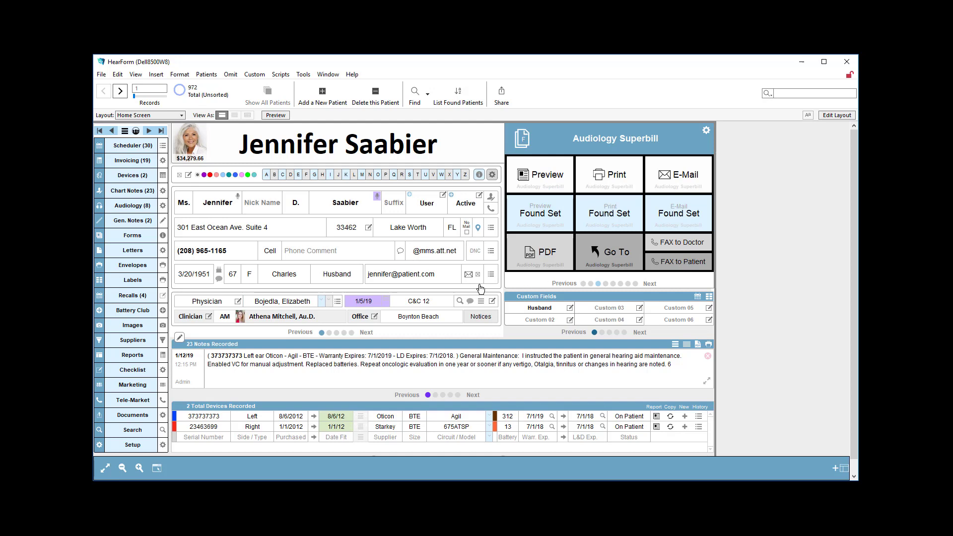
- Review the patient's physician and payer assignments and the additional patient information, and return to the main demographics
{"action": "left_click", "coordinate": [329, 333]}
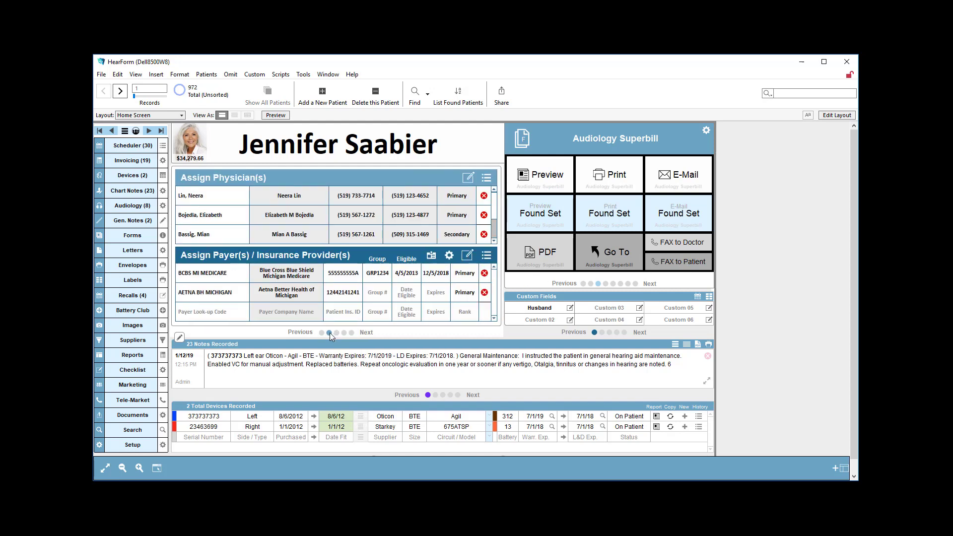
{"action": "left_click", "coordinate": [336, 332]}
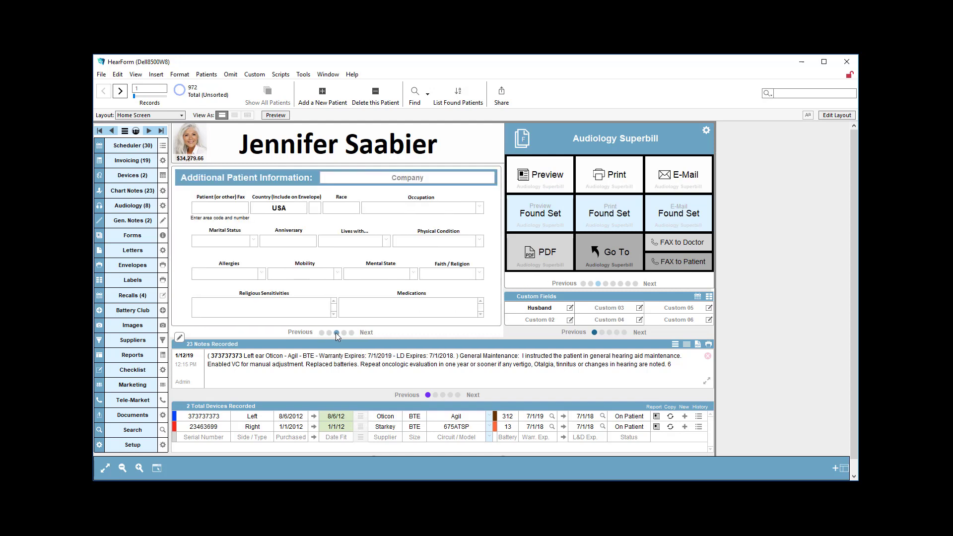
{"action": "left_click", "coordinate": [225, 207]}
{"action": "left_click", "coordinate": [321, 333]}
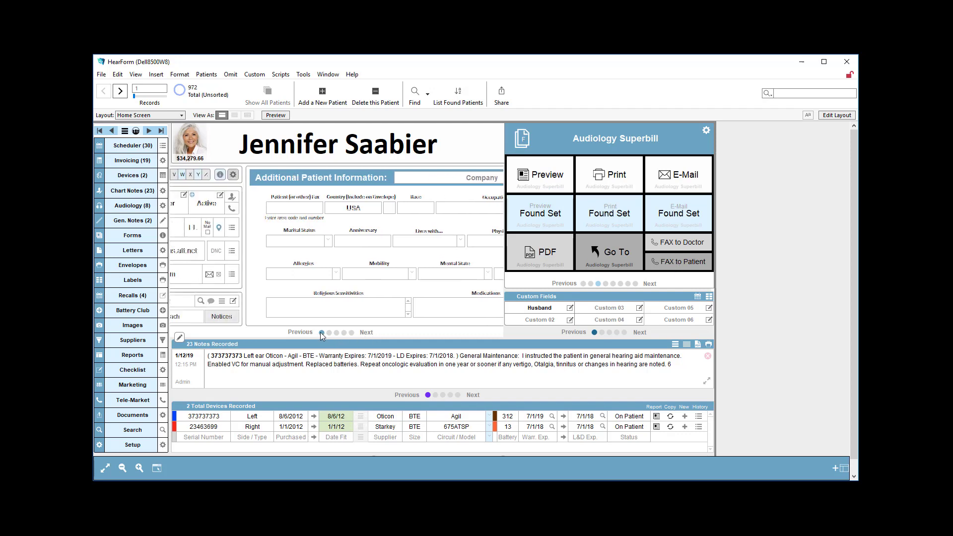
- Go to the patient's Audiology Superbill form to view it, and return to the home screen
{"action": "left_click", "coordinate": [607, 263]}
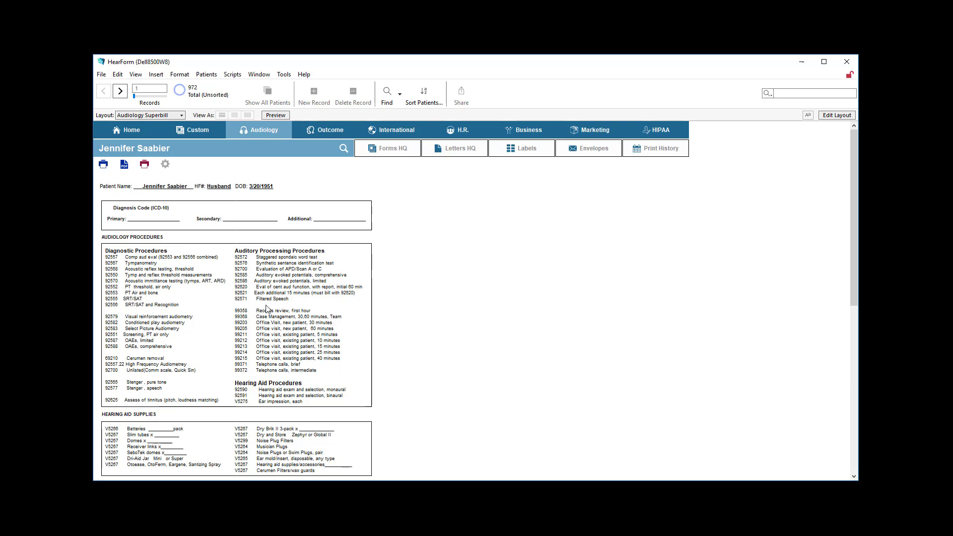
{"action": "left_click", "coordinate": [132, 131]}
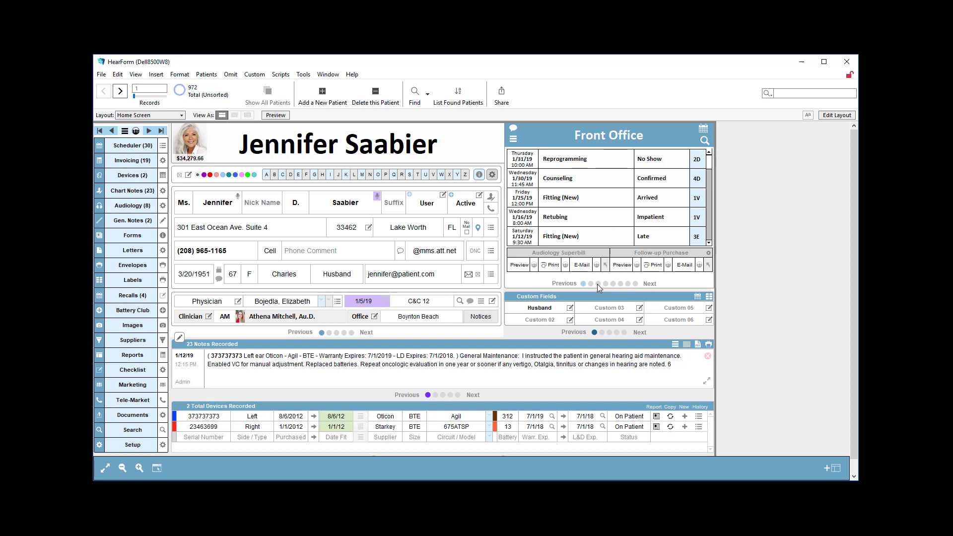
- Select the CaptionCall form for the patient, view the filled-in form, and return to the home screen
{"action": "left_click", "coordinate": [598, 284]}
{"action": "left_click", "coordinate": [613, 138]}
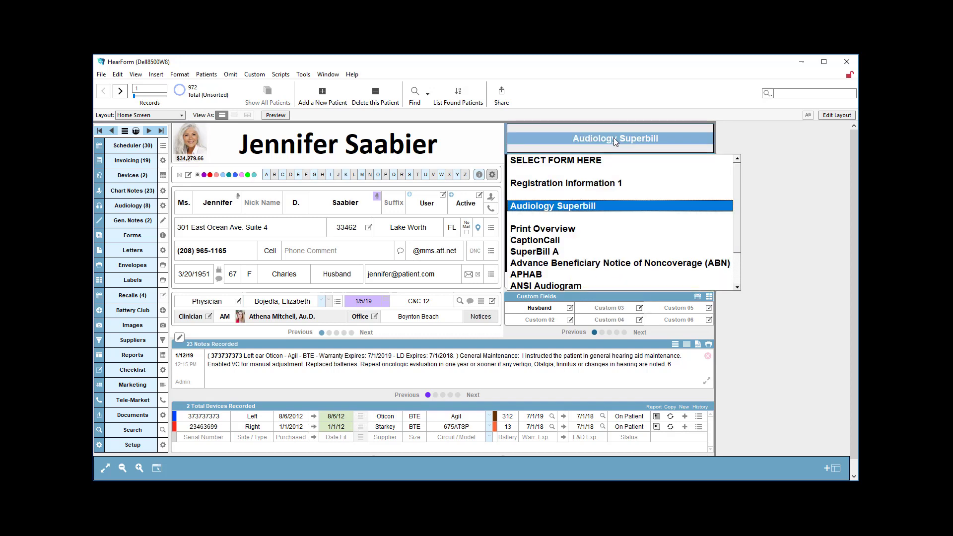
{"action": "left_click", "coordinate": [554, 242]}
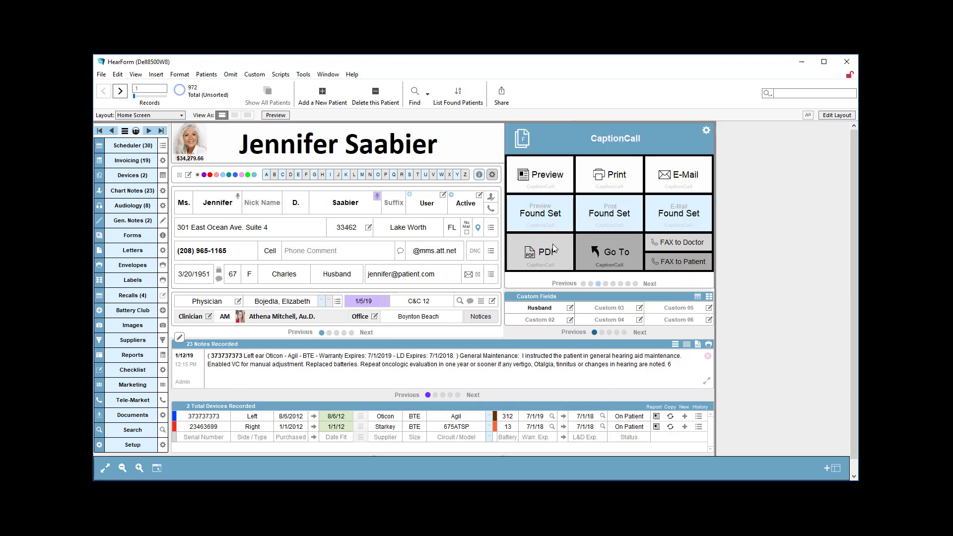
{"action": "left_click", "coordinate": [605, 253]}
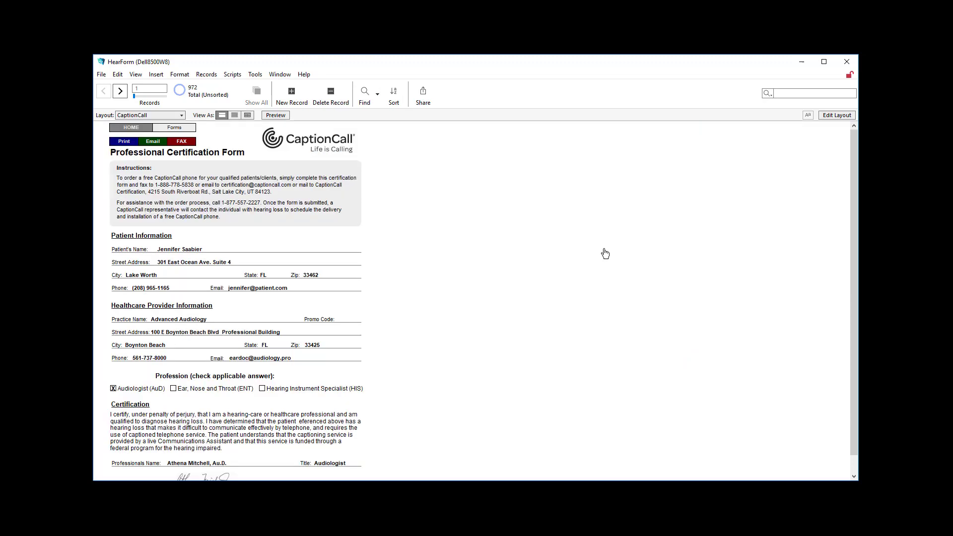
{"action": "left_click", "coordinate": [141, 128]}
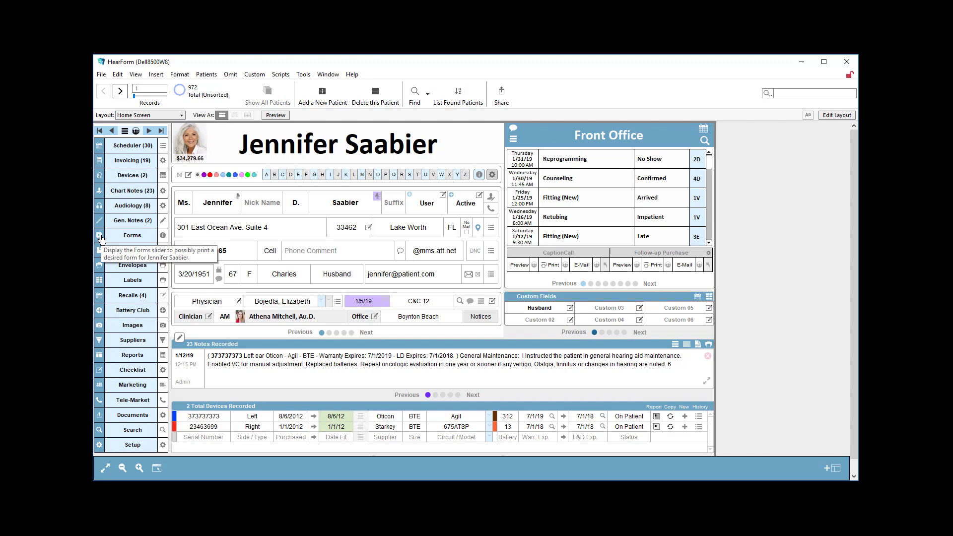
- Set the patient's permission to send private health information to Approved, switch it to Denied, and clear the choice
{"action": "left_click", "coordinate": [163, 238]}
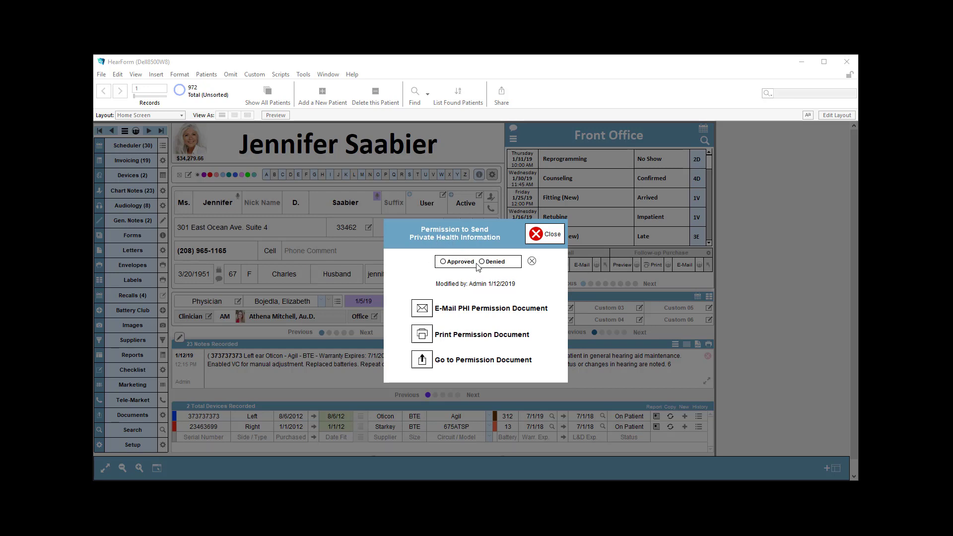
{"action": "left_click", "coordinate": [452, 265]}
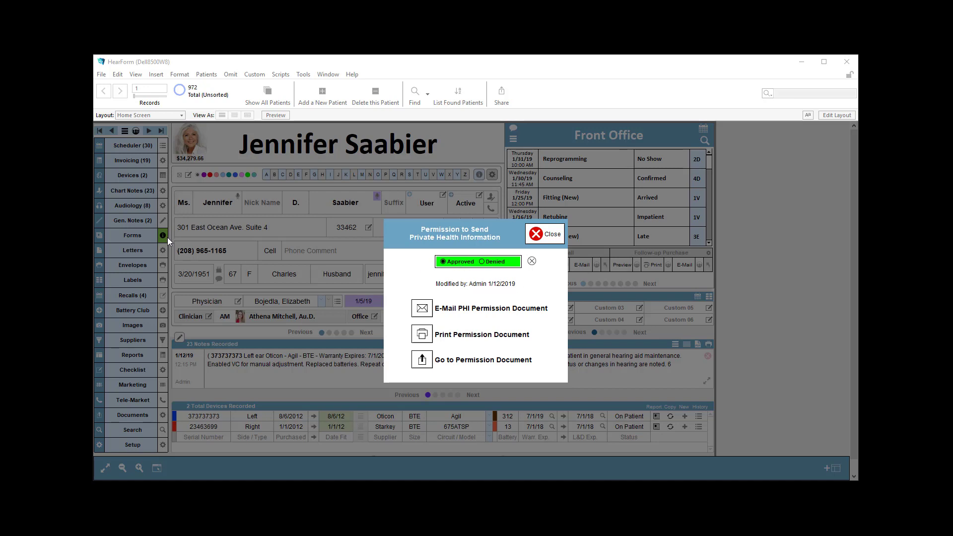
{"action": "left_click", "coordinate": [482, 262]}
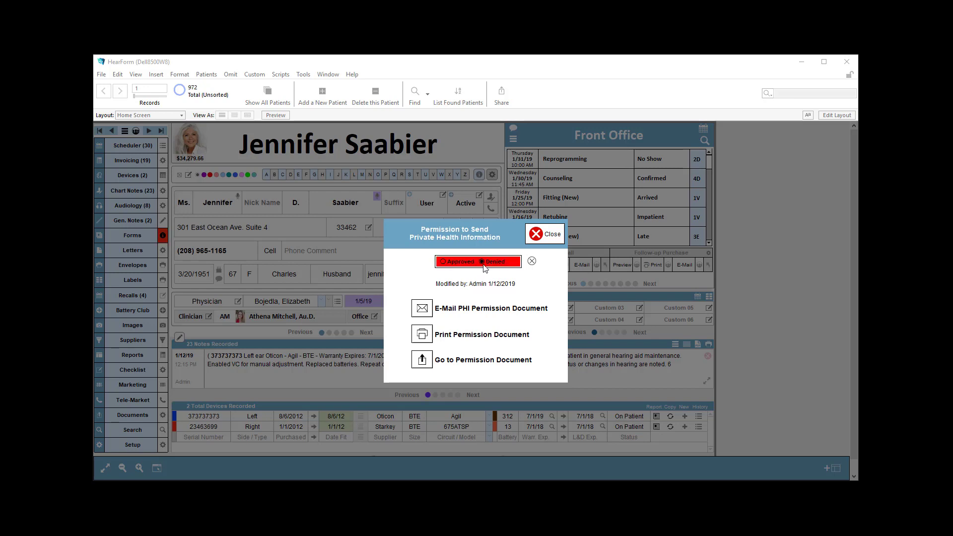
{"action": "left_click", "coordinate": [532, 261]}
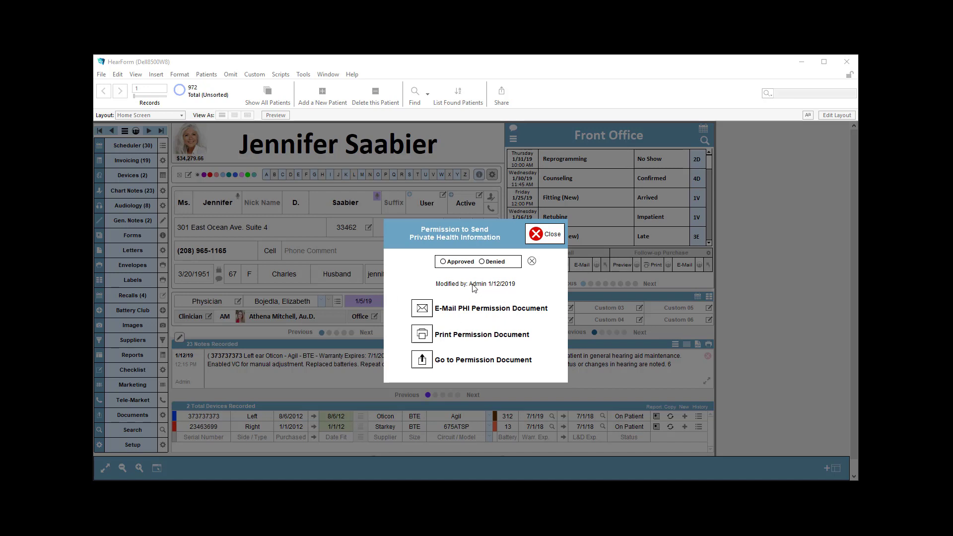
- Go to the permission document and examine the Electronic Mail and FAX Authorization in preview, including its signature section
{"action": "left_click", "coordinate": [423, 312]}
{"action": "left_click", "coordinate": [422, 360]}
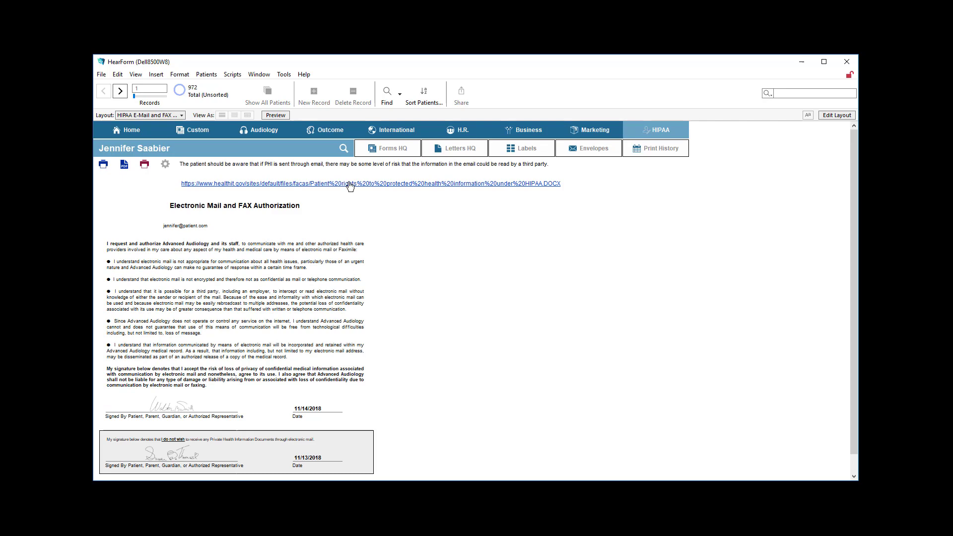
{"action": "left_click", "coordinate": [275, 114]}
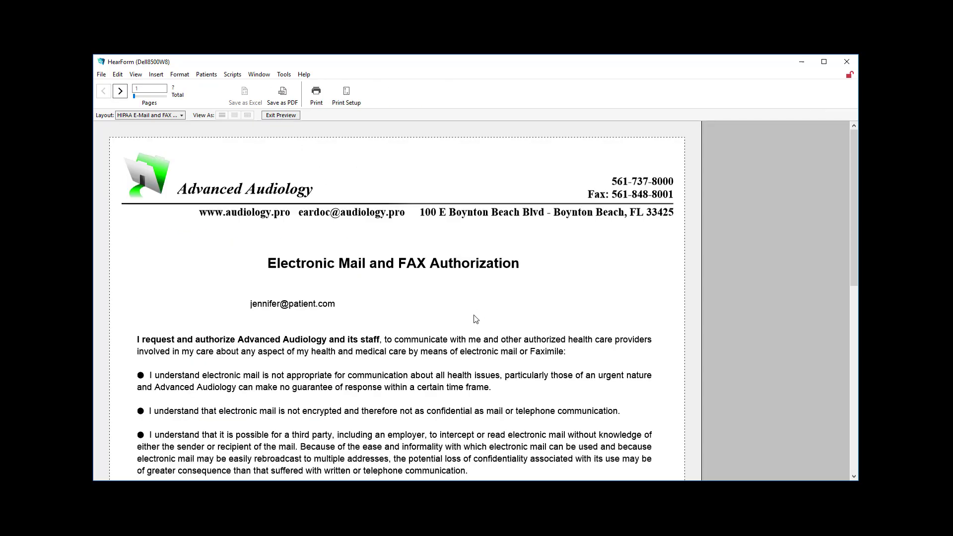
{"action": "scroll", "coordinate": [474, 316], "scroll_direction": "down", "scroll_amount": 5}
{"action": "scroll", "coordinate": [472, 316], "scroll_direction": "up", "scroll_amount": 5}
{"action": "scroll", "coordinate": [500, 303], "scroll_direction": "down", "scroll_amount": 1}
{"action": "scroll", "coordinate": [500, 303], "scroll_direction": "down", "scroll_amount": 1}
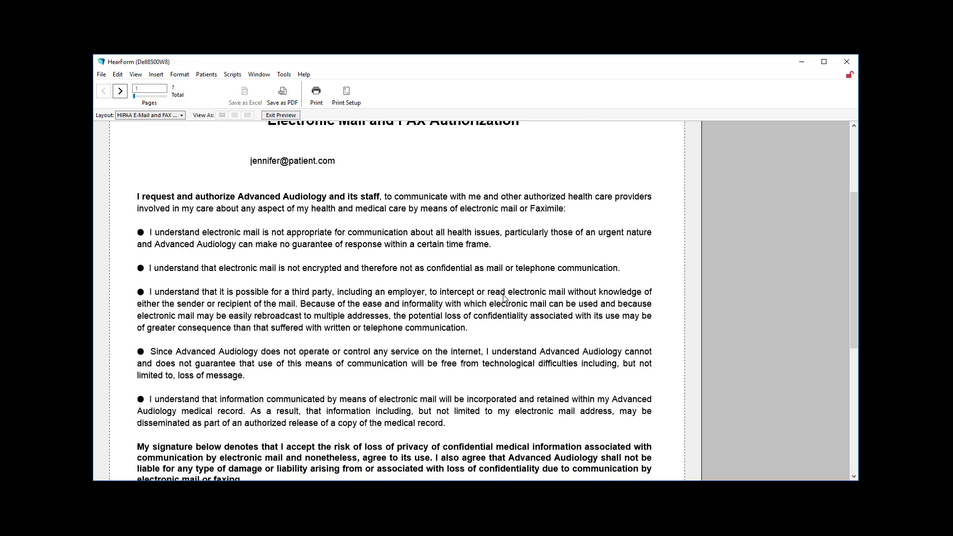
{"action": "scroll", "coordinate": [513, 292], "scroll_direction": "down", "scroll_amount": 5}
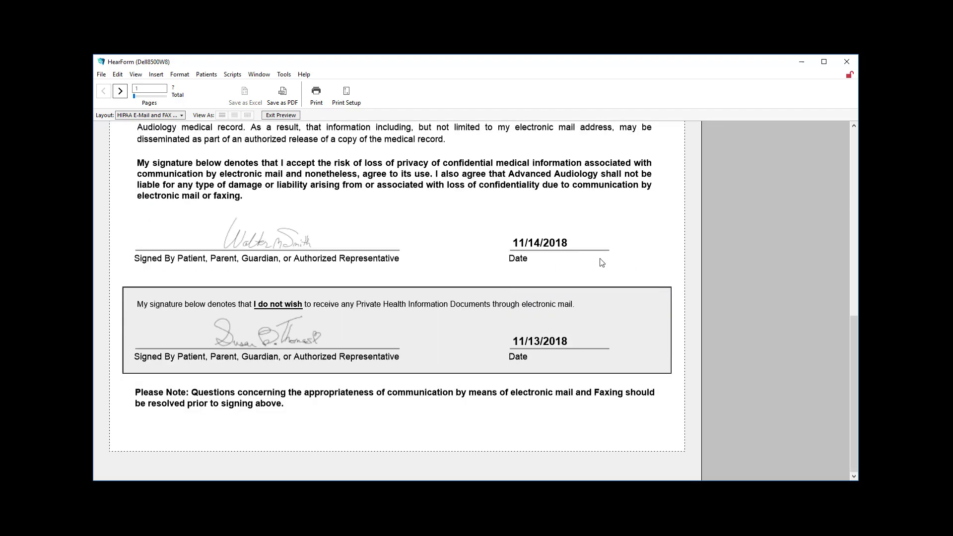
{"action": "scroll", "coordinate": [486, 211], "scroll_direction": "up", "scroll_amount": 5}
{"action": "left_click", "coordinate": [294, 116]}
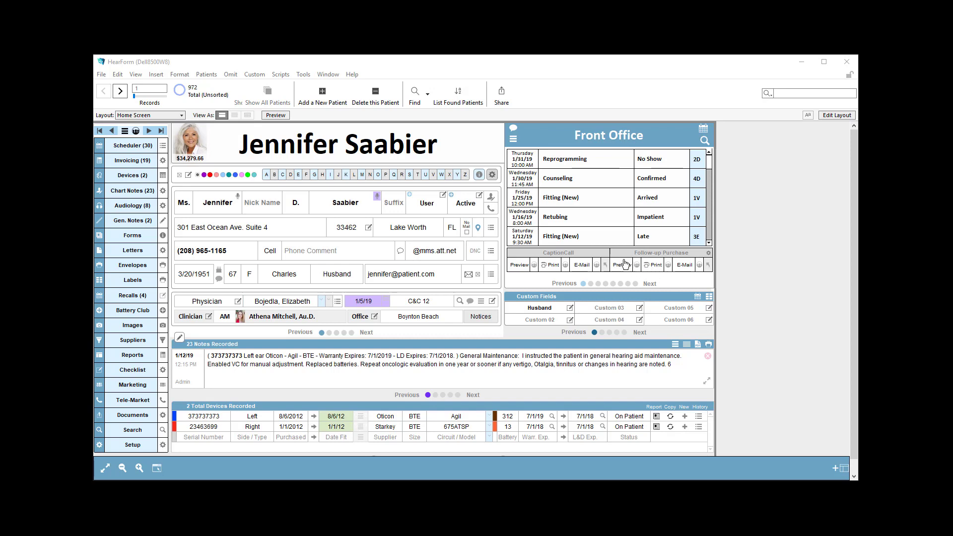
- Review the opening and closing e-mail messages in the form settings and return to the Front Office view
{"action": "left_click", "coordinate": [598, 284]}
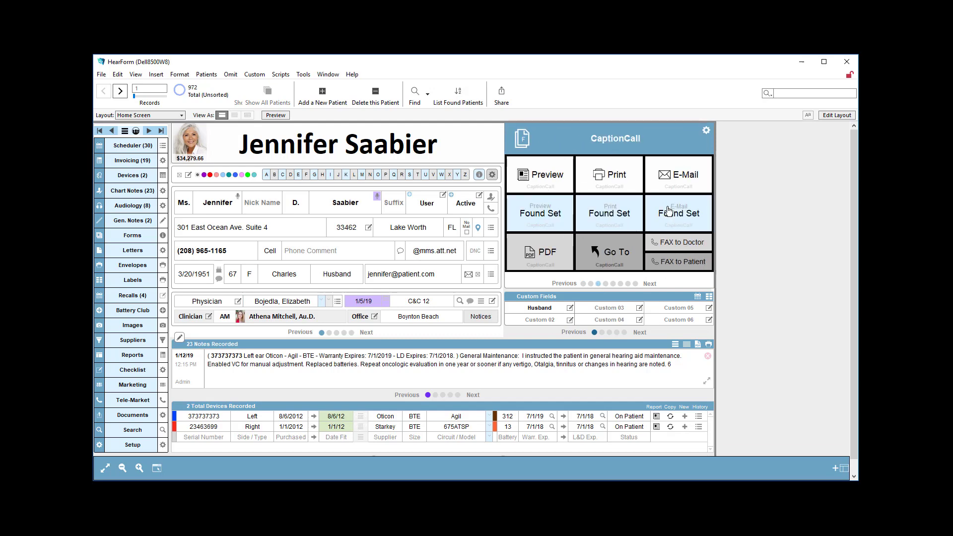
{"action": "left_click", "coordinate": [706, 132]}
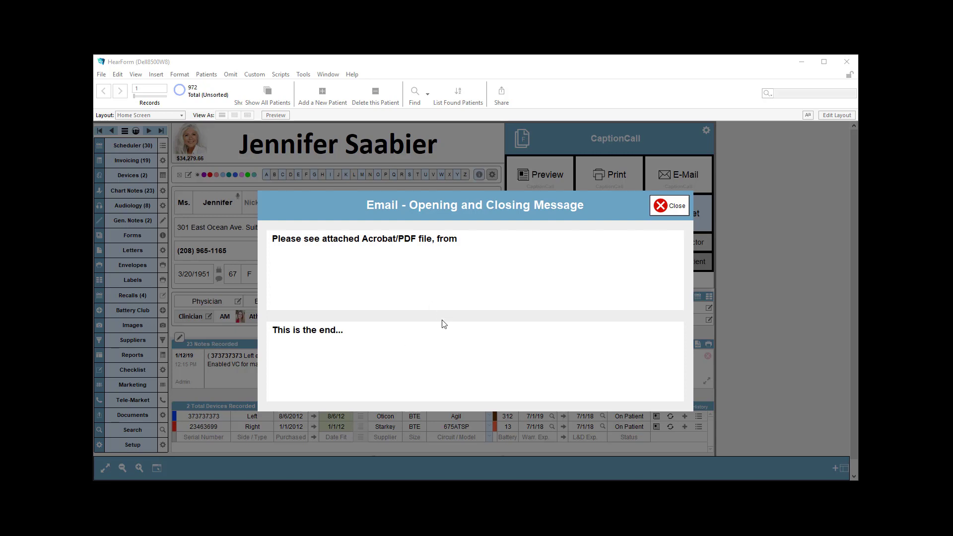
{"action": "left_click", "coordinate": [662, 210]}
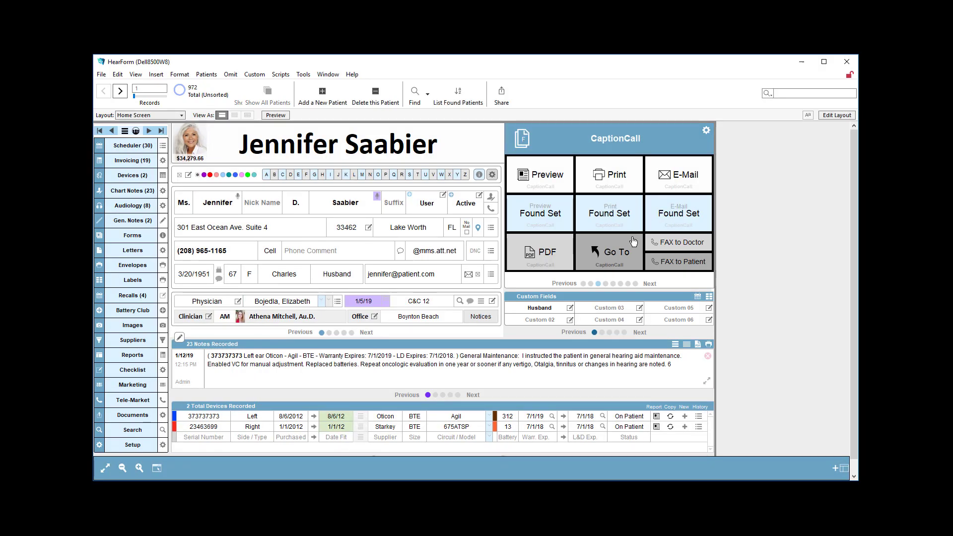
{"action": "left_click", "coordinate": [583, 283]}
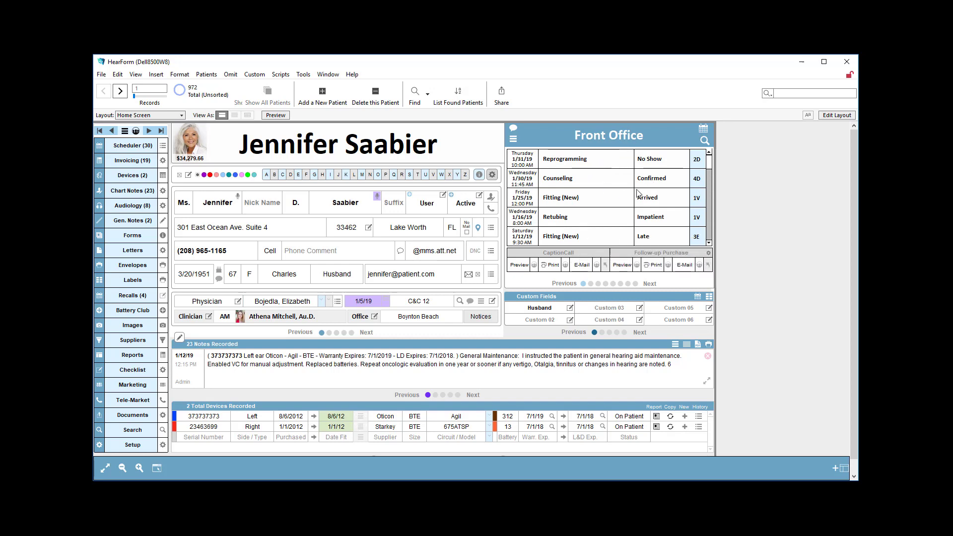
- Look through the available forms and letters in the Front Office selection lists without changing either choice
{"action": "mouse_move", "coordinate": [711, 163]}
{"action": "left_mouse_down"}
{"action": "mouse_move", "coordinate": [710, 195]}
{"action": "mouse_move", "coordinate": [711, 152]}
{"action": "left_mouse_up"}
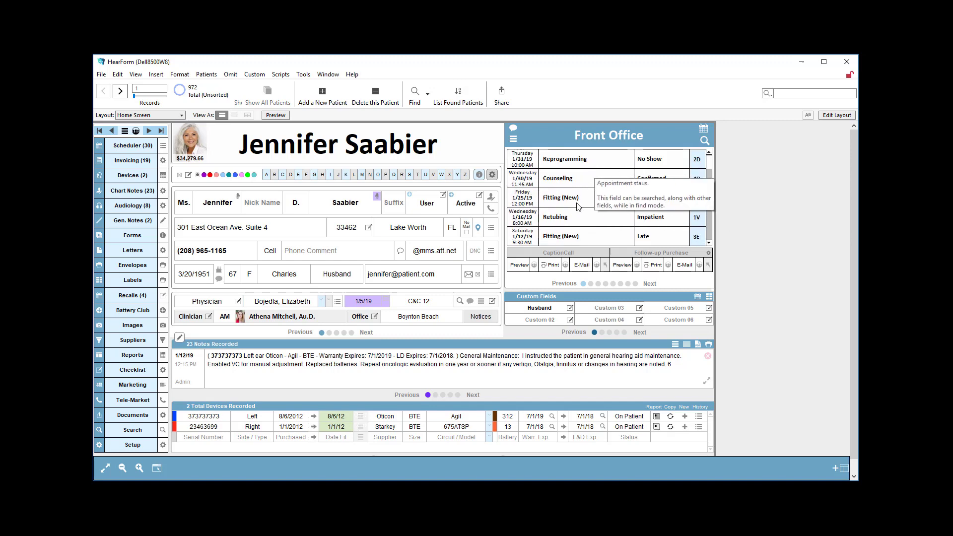
{"action": "left_click", "coordinate": [551, 254]}
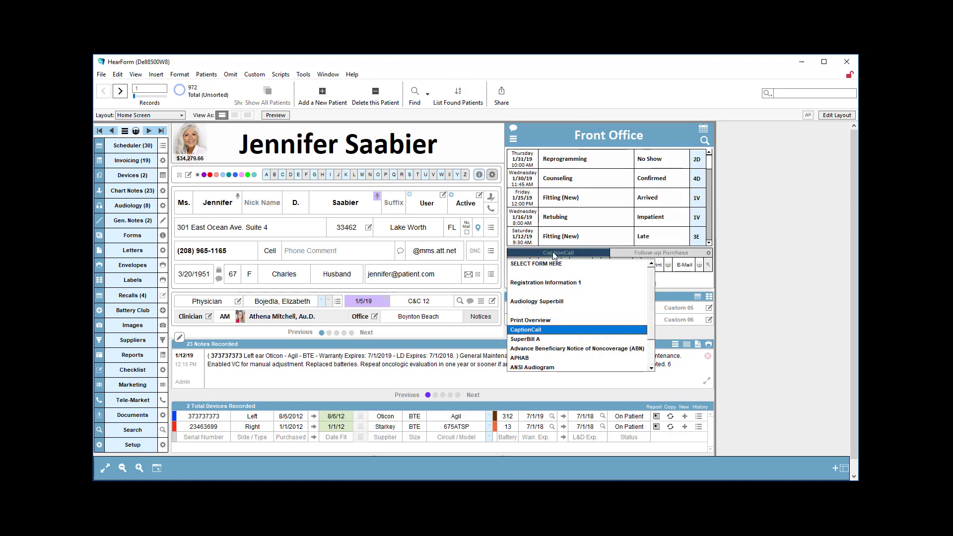
{"action": "left_click", "coordinate": [644, 254]}
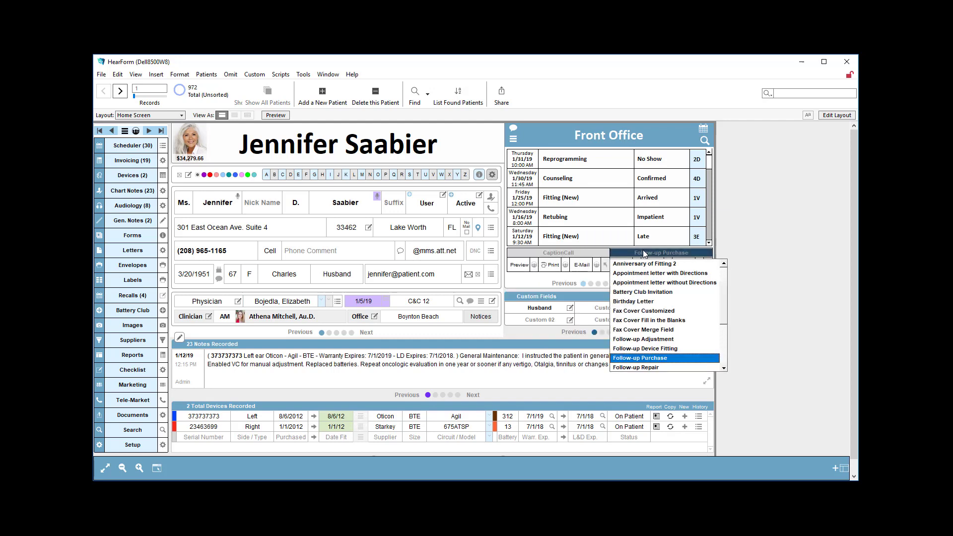
{"action": "left_click", "coordinate": [514, 291]}
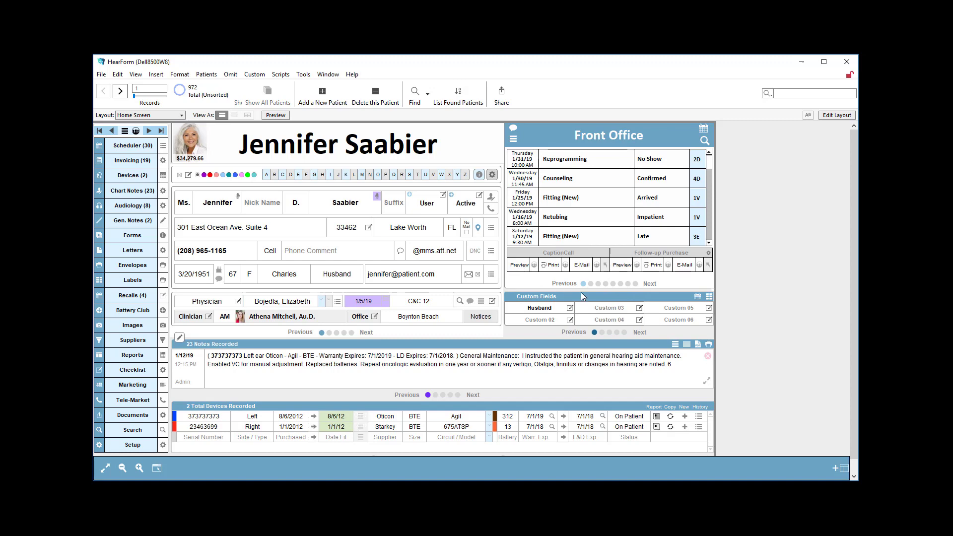
- Examine the Front Office output options for CaptionCall, go to its Professional Certification Form, and return to the home screen
{"action": "scroll", "coordinate": [598, 368], "scroll_direction": "up", "scroll_amount": 2}
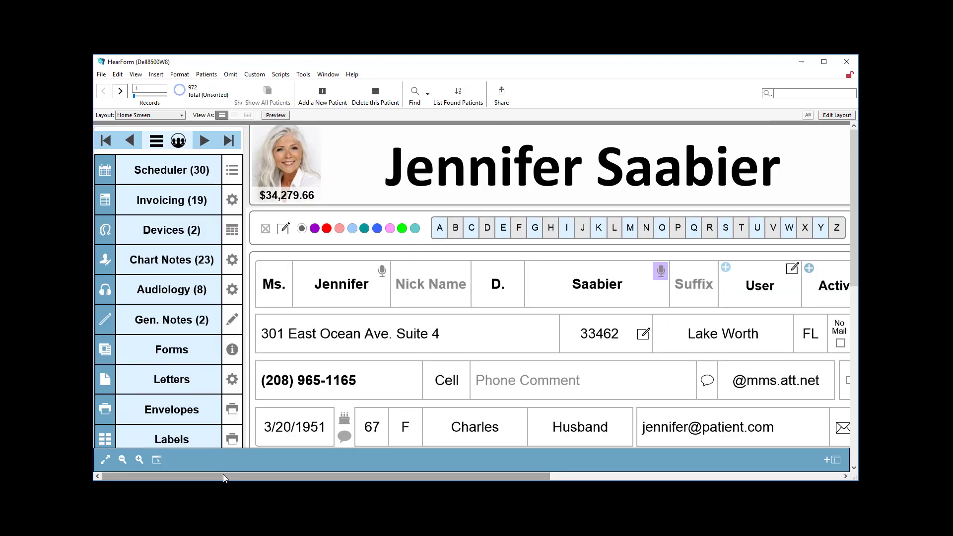
{"action": "left_click_drag", "start_coordinate": [226, 474], "coordinate": [602, 461]}
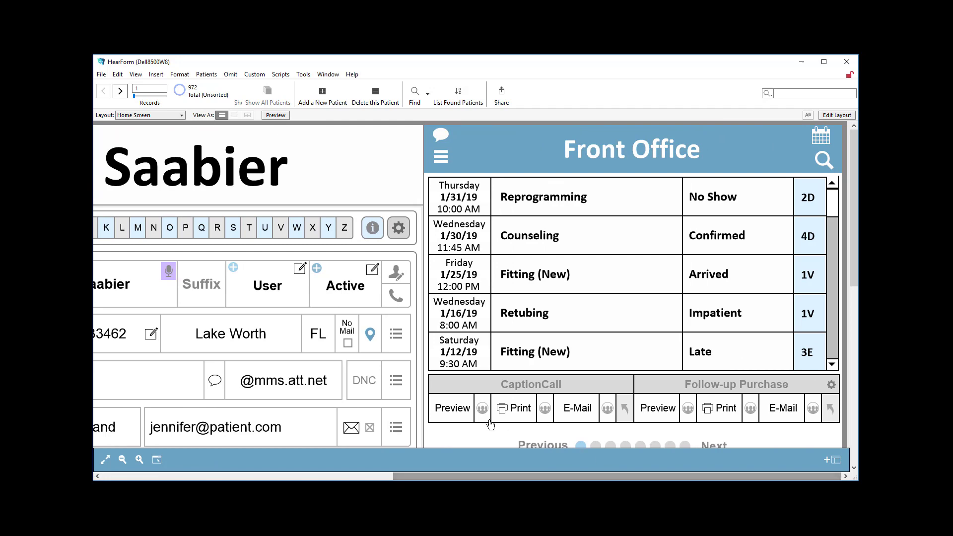
{"action": "left_click", "coordinate": [452, 408]}
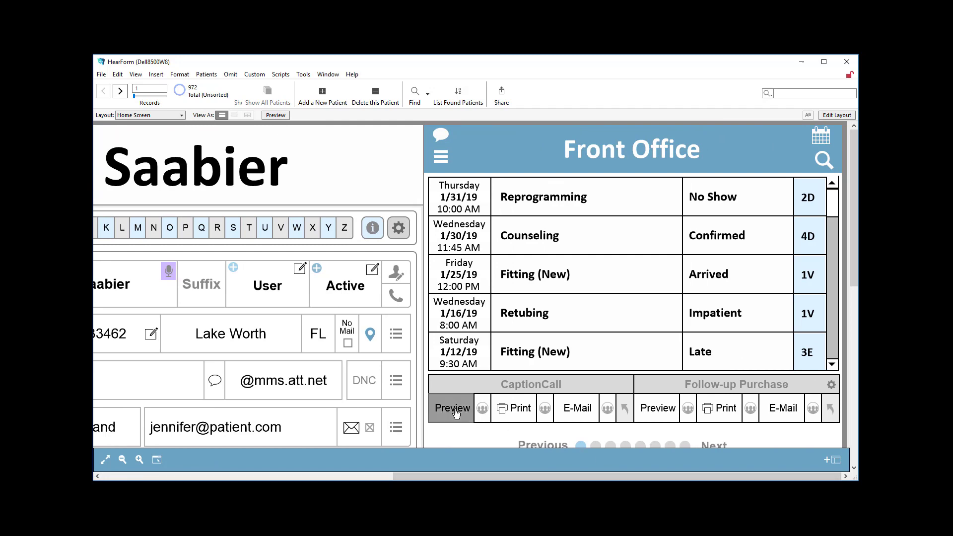
{"action": "left_click", "coordinate": [483, 415]}
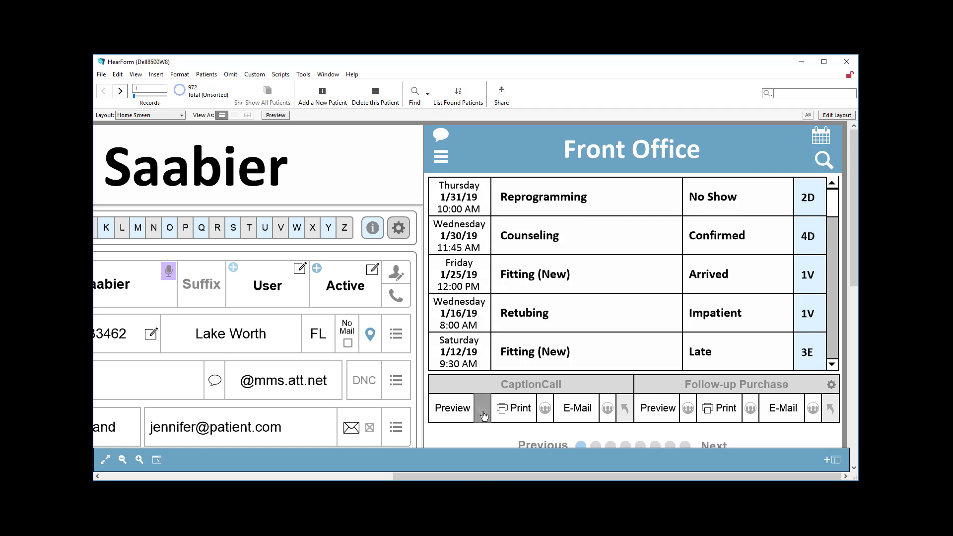
{"action": "left_click", "coordinate": [516, 413]}
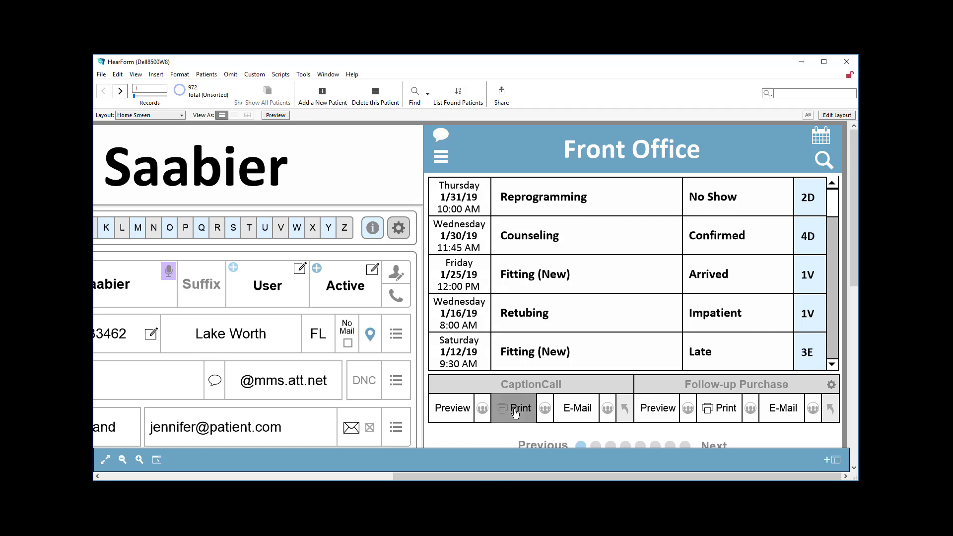
{"action": "left_click", "coordinate": [549, 415]}
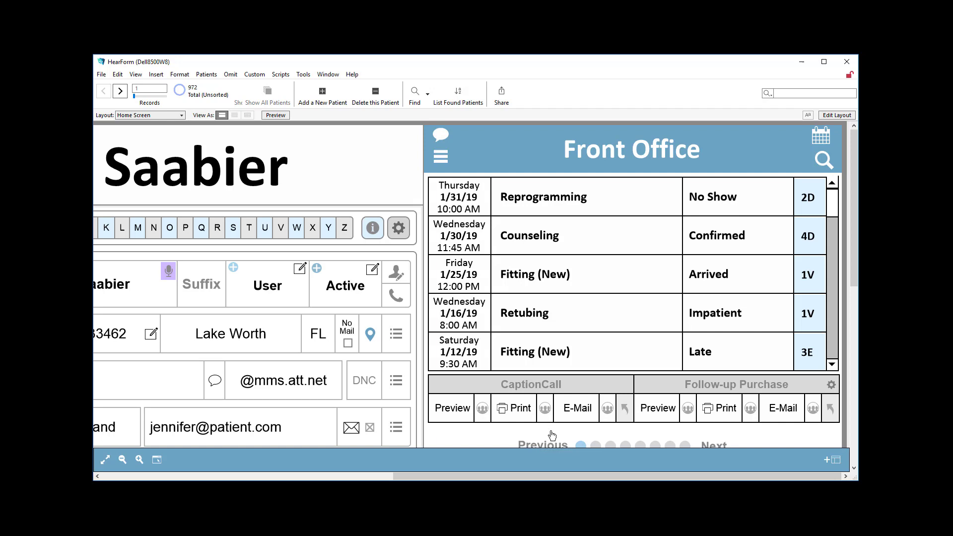
{"action": "left_click", "coordinate": [581, 420]}
{"action": "left_click", "coordinate": [624, 410]}
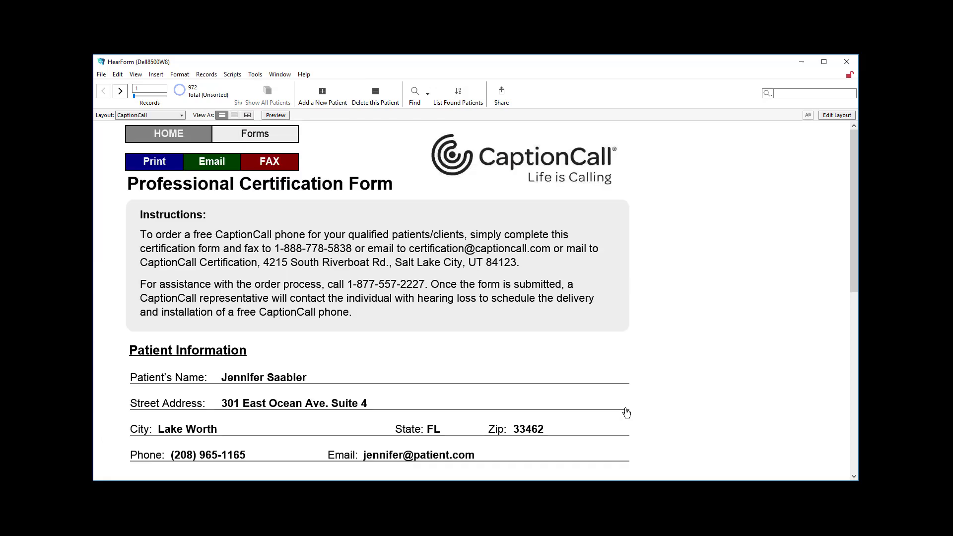
{"action": "left_click", "coordinate": [164, 135]}
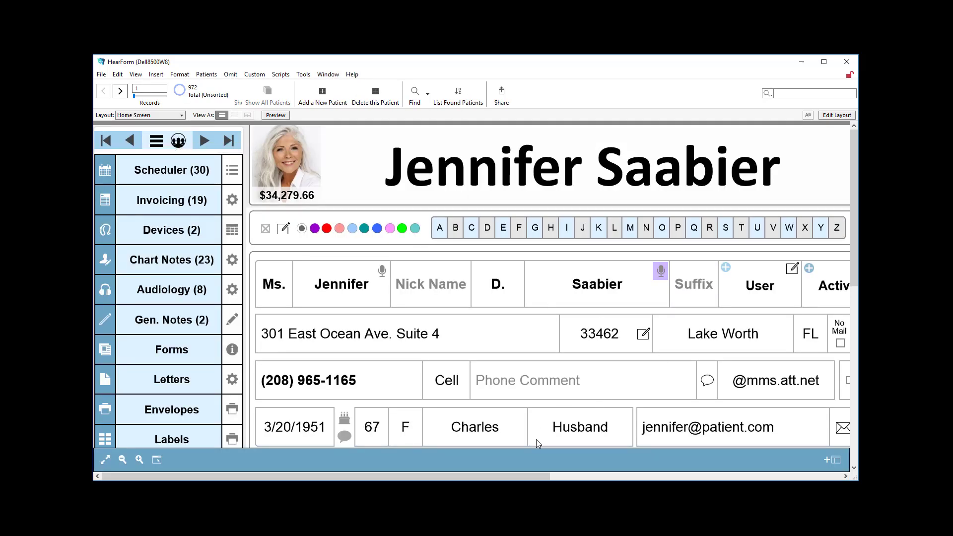
- Look through the letters available in the Front Office letter selection list, keeping Follow-up Purchase selected
{"action": "left_click_drag", "start_coordinate": [545, 476], "coordinate": [837, 470]}
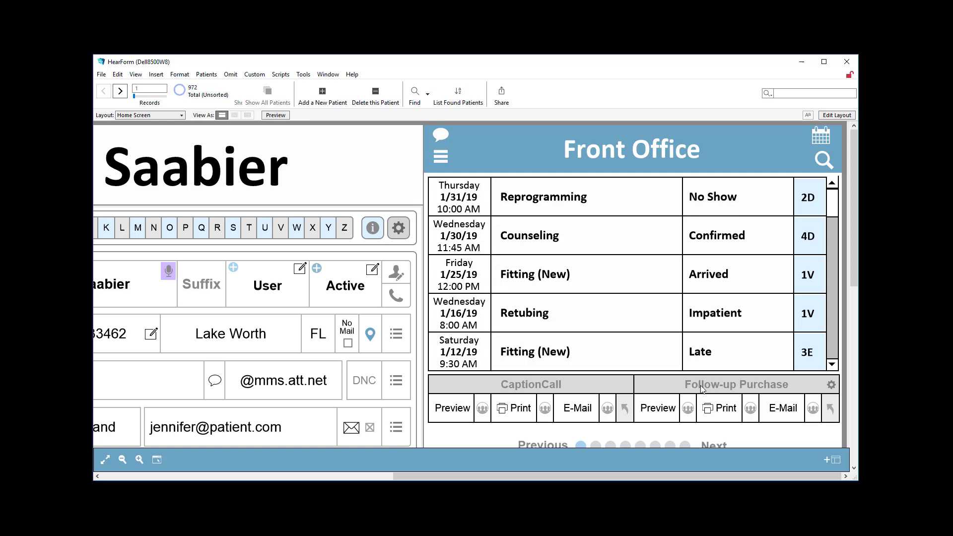
{"action": "left_click", "coordinate": [722, 390]}
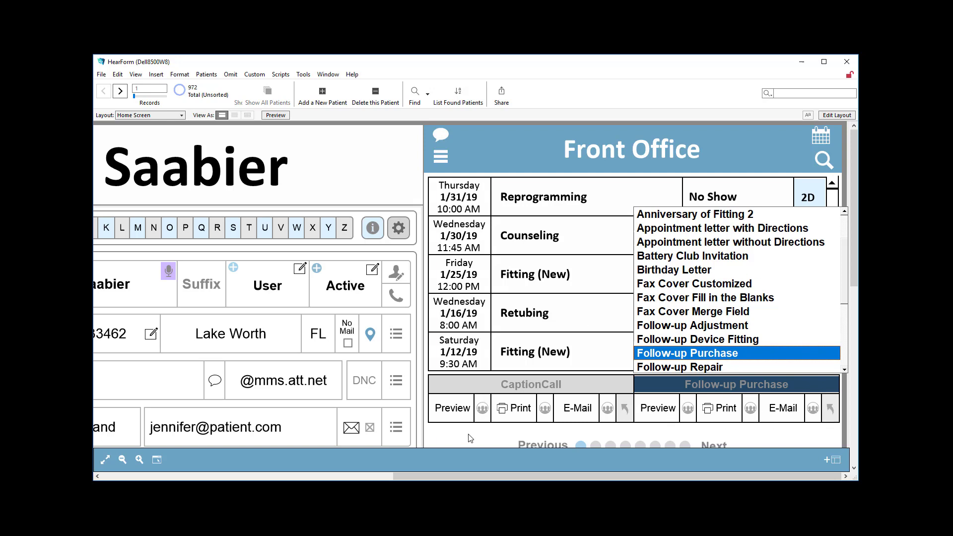
{"action": "left_click", "coordinate": [457, 440]}
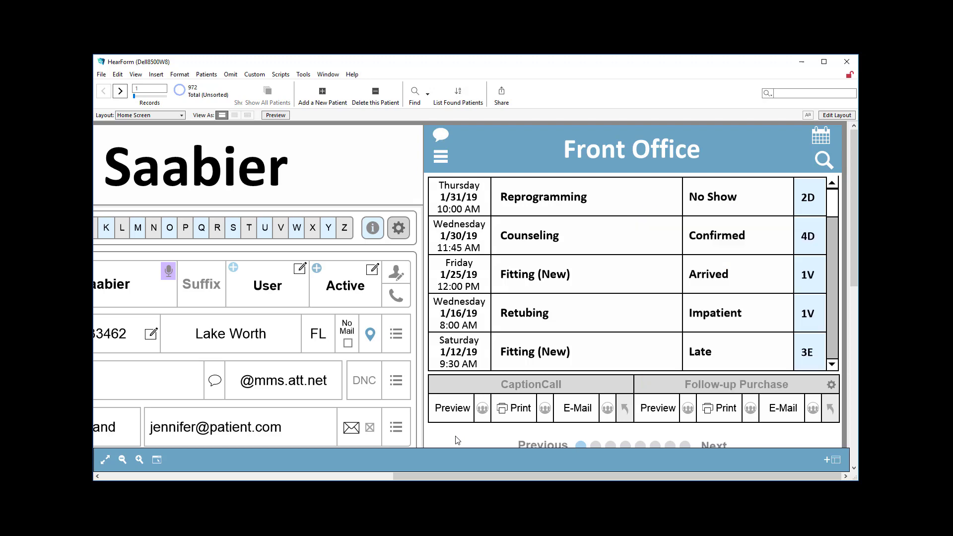
- Examine the Dashboard view, including its appointment list, form choices and to-do items
{"action": "left_click", "coordinate": [686, 444]}
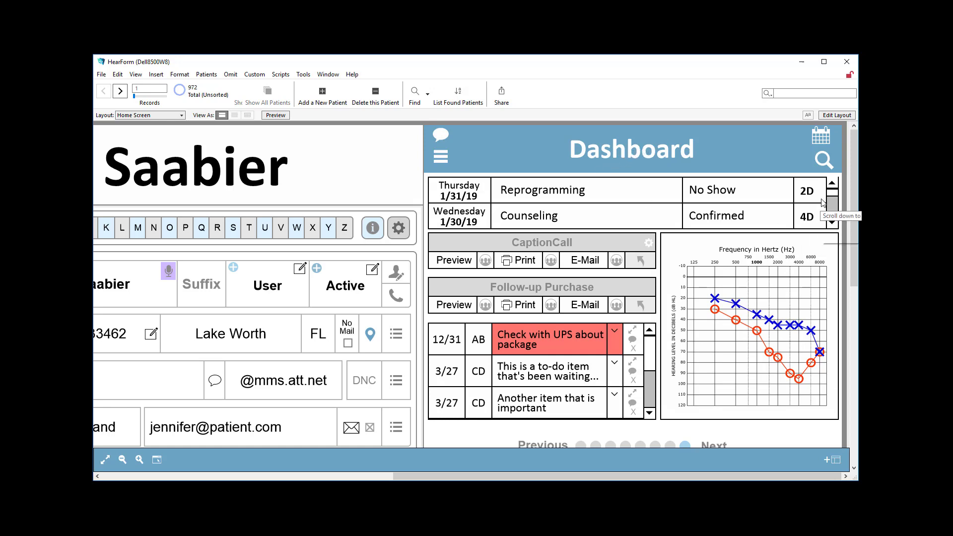
{"action": "scroll", "coordinate": [835, 206], "scroll_direction": "down", "scroll_amount": 10}
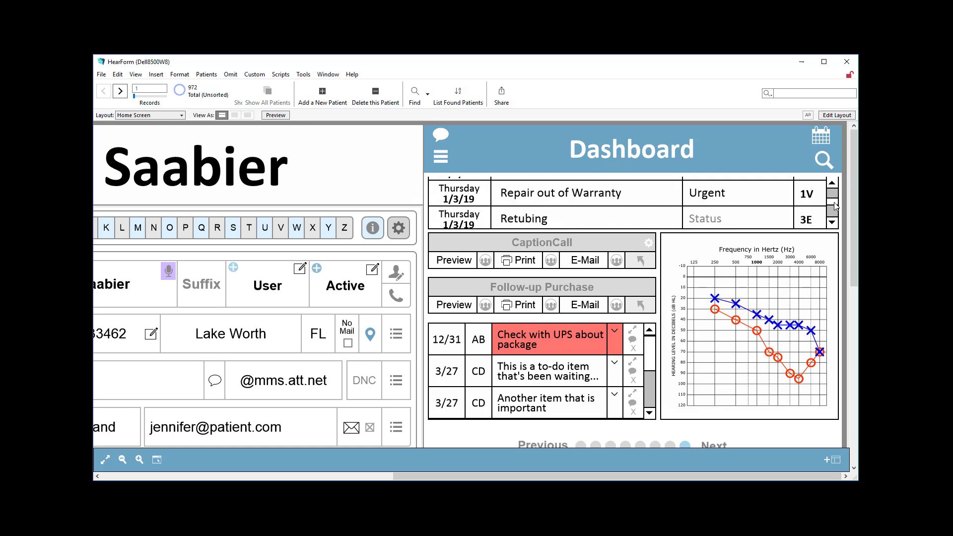
{"action": "mouse_move", "coordinate": [835, 206]}
{"action": "left_mouse_down"}
{"action": "mouse_move", "coordinate": [836, 193]}
{"action": "mouse_move", "coordinate": [838, 219]}
{"action": "mouse_move", "coordinate": [838, 194]}
{"action": "left_mouse_up"}
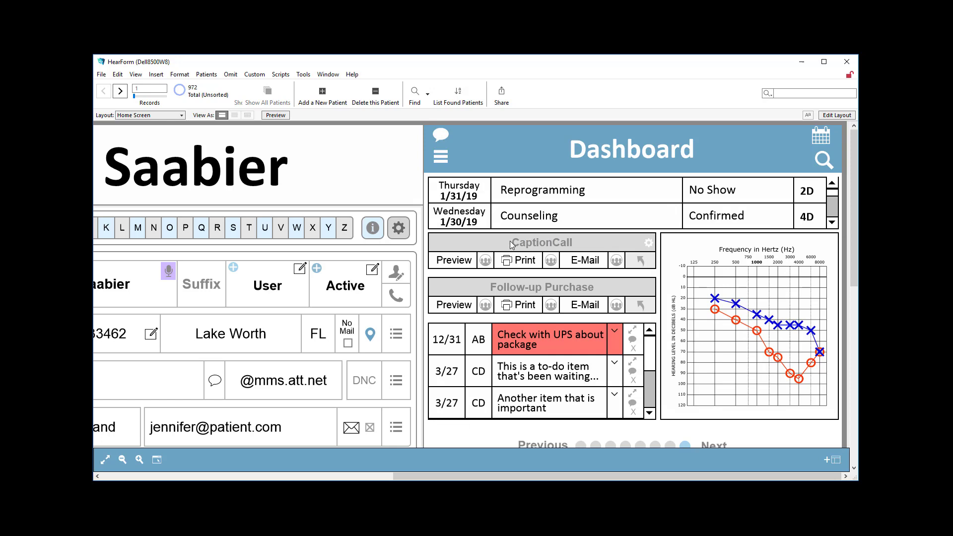
{"action": "left_click", "coordinate": [563, 248]}
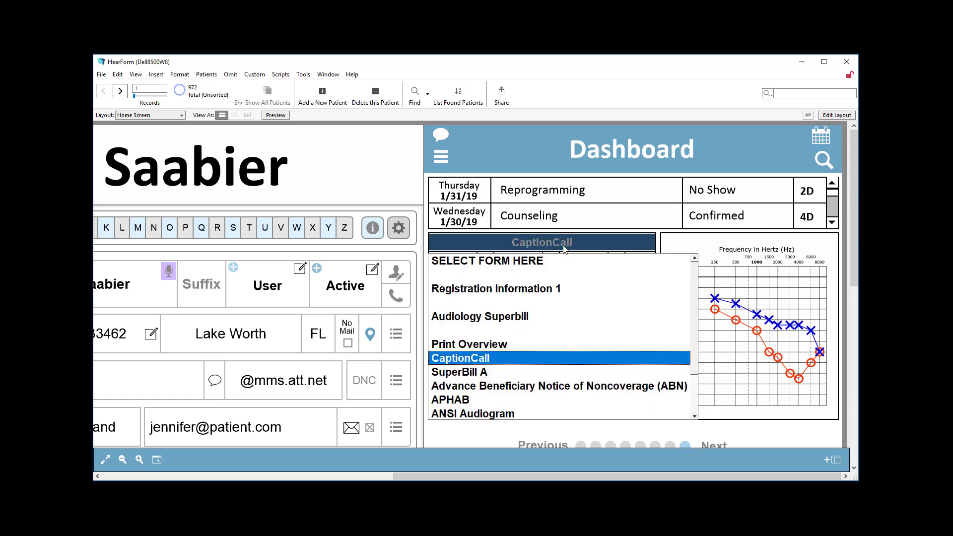
{"action": "left_click", "coordinate": [564, 248]}
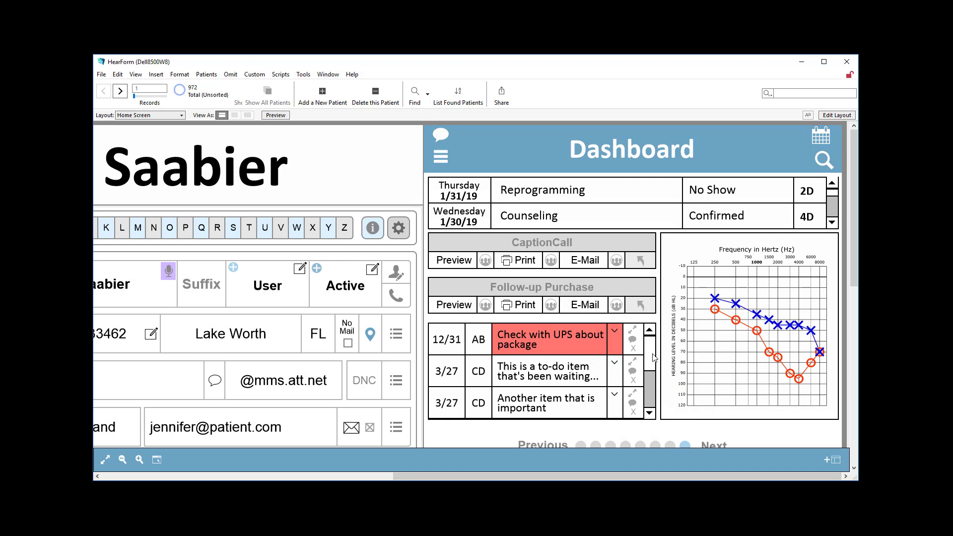
{"action": "scroll", "coordinate": [650, 368], "scroll_direction": "down", "scroll_amount": 1}
{"action": "scroll", "coordinate": [650, 368], "scroll_direction": "down", "scroll_amount": 3}
{"action": "scroll", "coordinate": [650, 367], "scroll_direction": "up", "scroll_amount": 5}
- Show the whole patient home screen again and go to the Forms module
{"action": "left_click", "coordinate": [243, 476]}
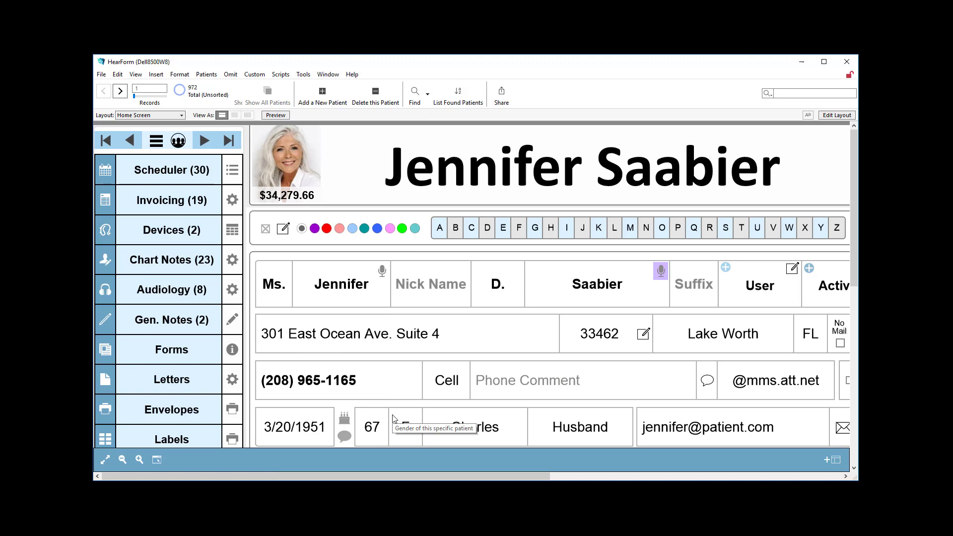
{"action": "scroll", "coordinate": [392, 415], "scroll_direction": "down", "scroll_amount": 2}
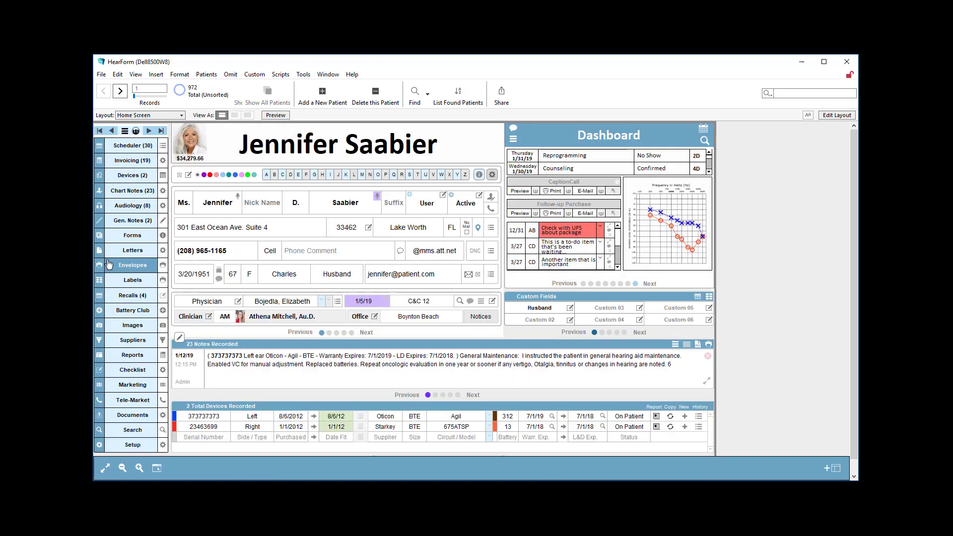
{"action": "left_click", "coordinate": [132, 238]}
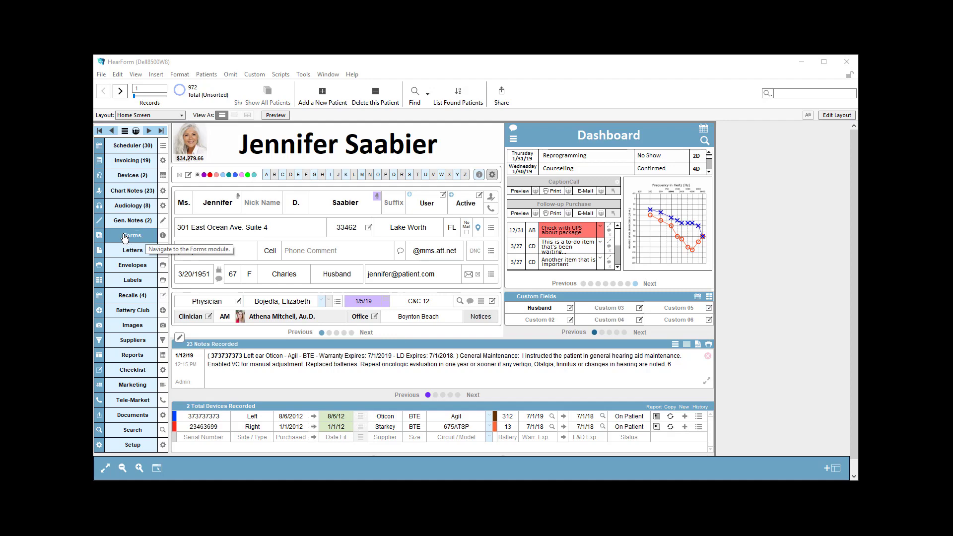
{"action": "left_click", "coordinate": [141, 237]}
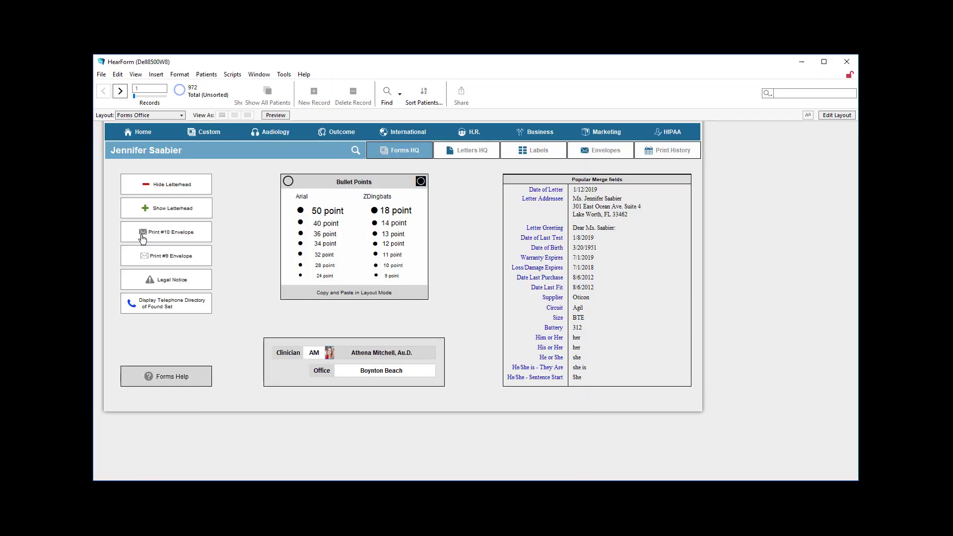
- Look through the Custom, Audiology, Outcome, International, H.R., Business, Marketing and HIPAA form categories
{"action": "left_click", "coordinate": [217, 139]}
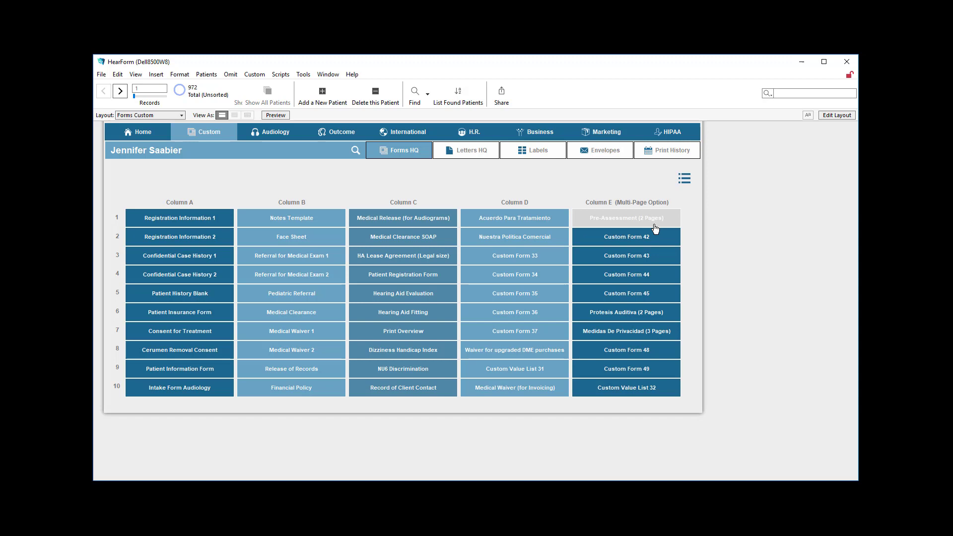
{"action": "left_click", "coordinate": [282, 135]}
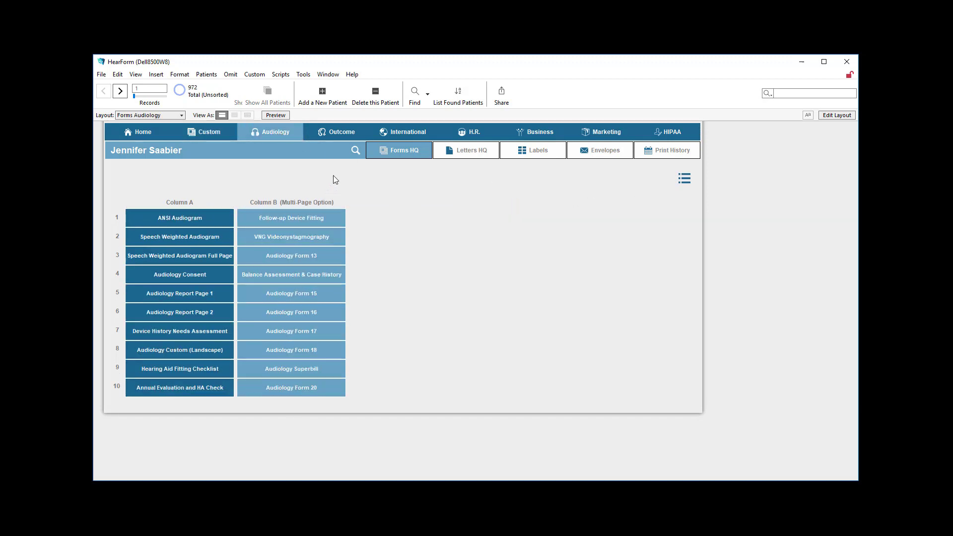
{"action": "left_click", "coordinate": [347, 135]}
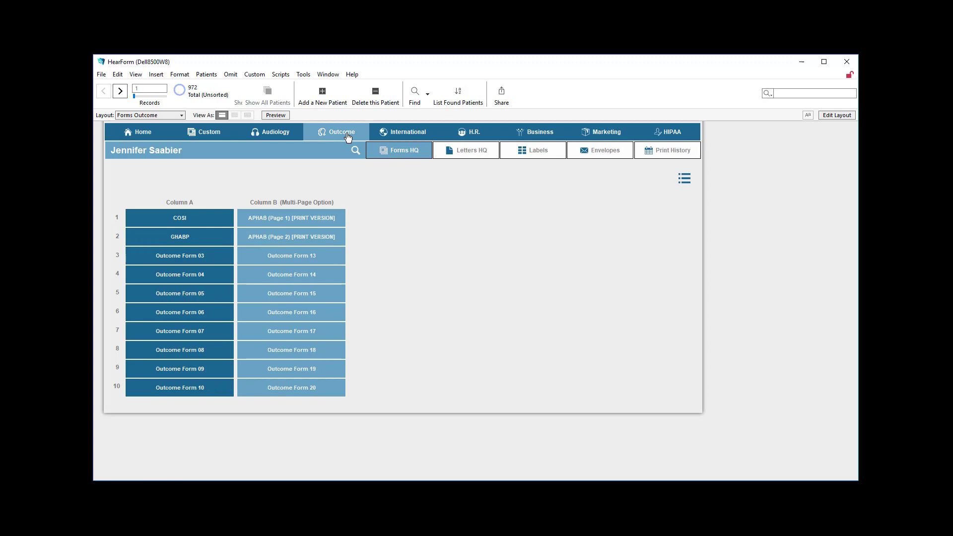
{"action": "left_click", "coordinate": [405, 136]}
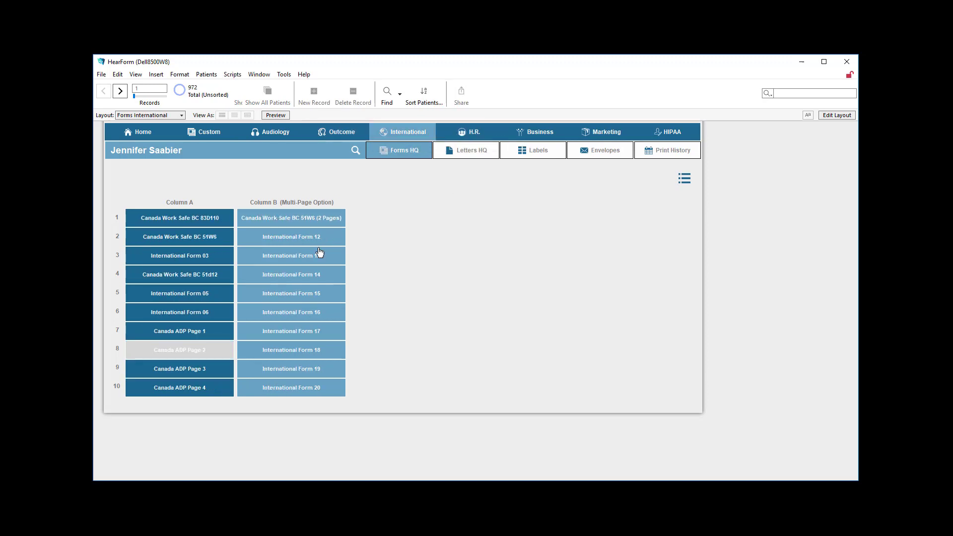
{"action": "left_click", "coordinate": [481, 138]}
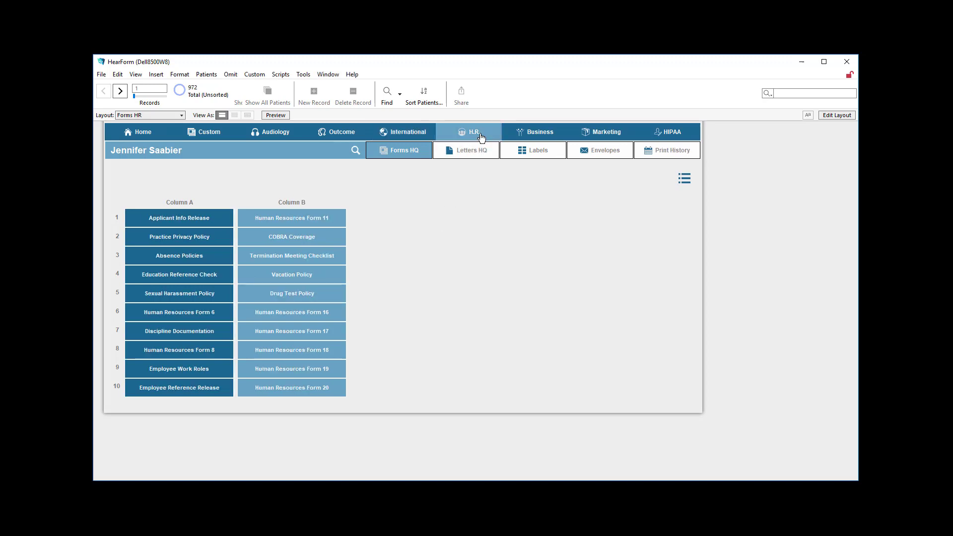
{"action": "left_click", "coordinate": [524, 134]}
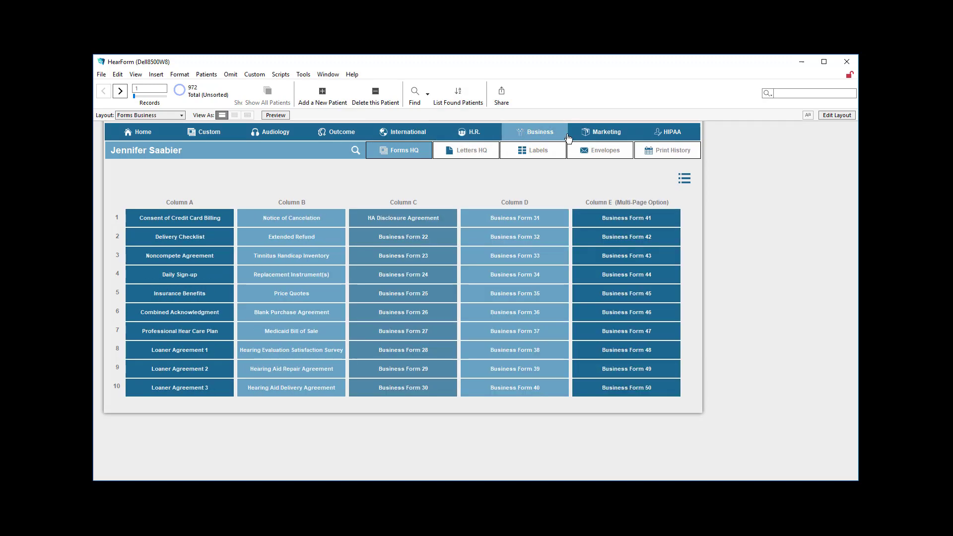
{"action": "left_click", "coordinate": [599, 138]}
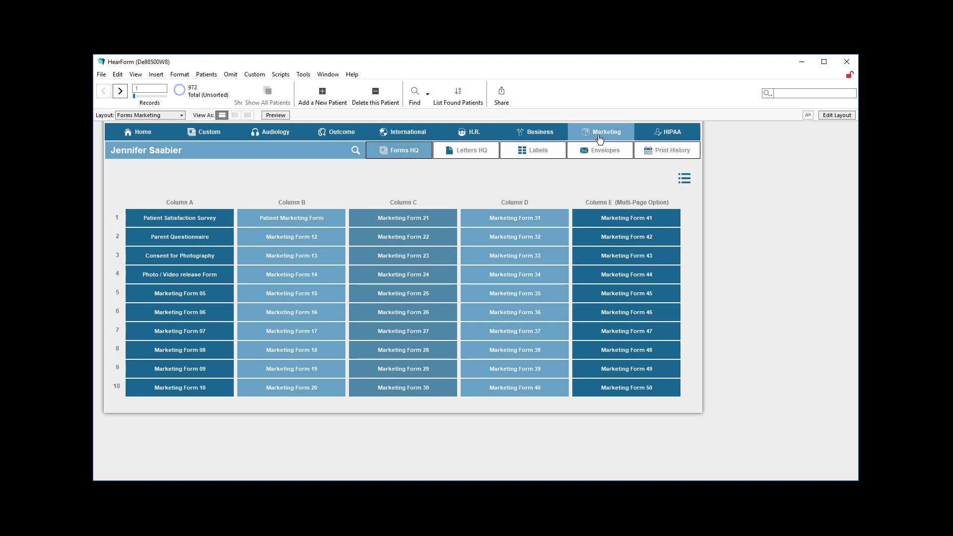
{"action": "left_click", "coordinate": [677, 137]}
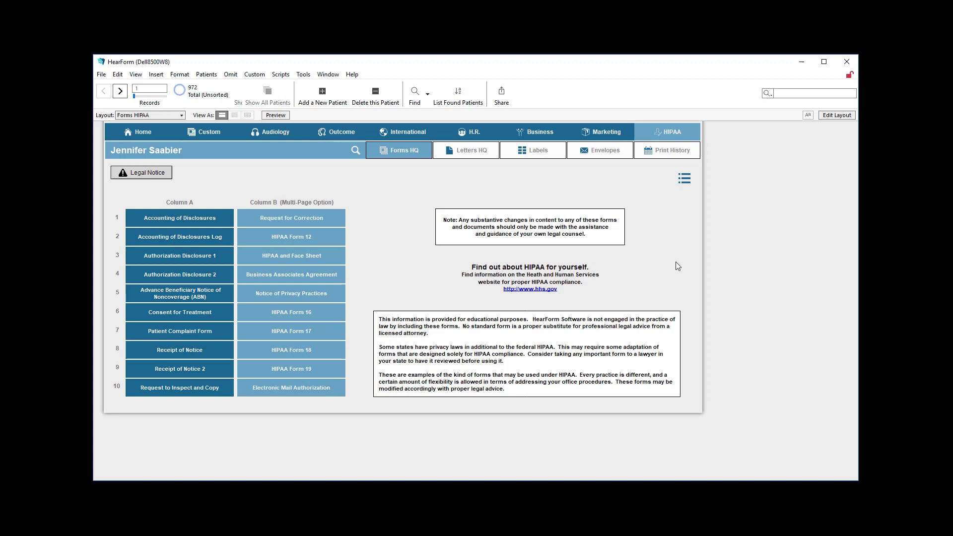
- Go back to the Custom forms, inspect the editable button titles in their setup window, and close it without edits
{"action": "left_click", "coordinate": [207, 133]}
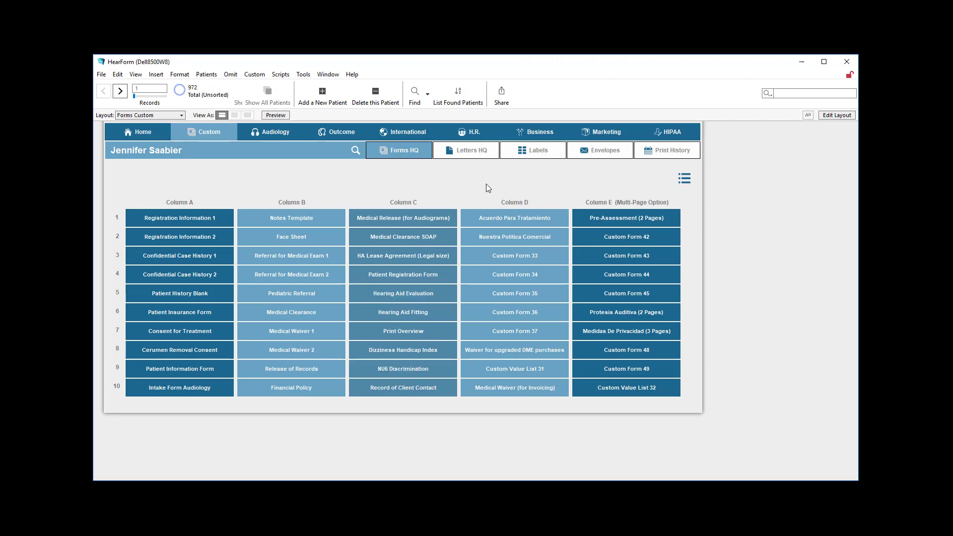
{"action": "left_click", "coordinate": [690, 183]}
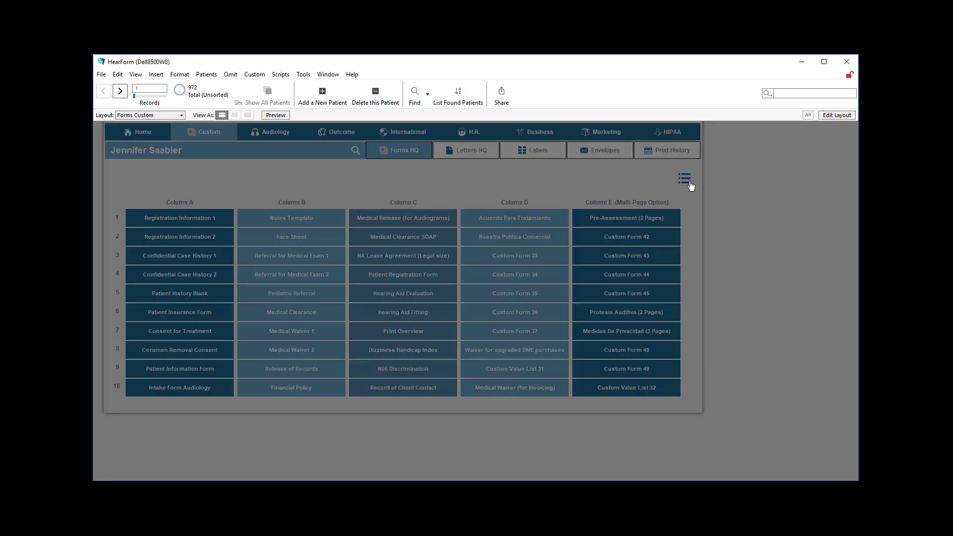
{"action": "left_click", "coordinate": [299, 264]}
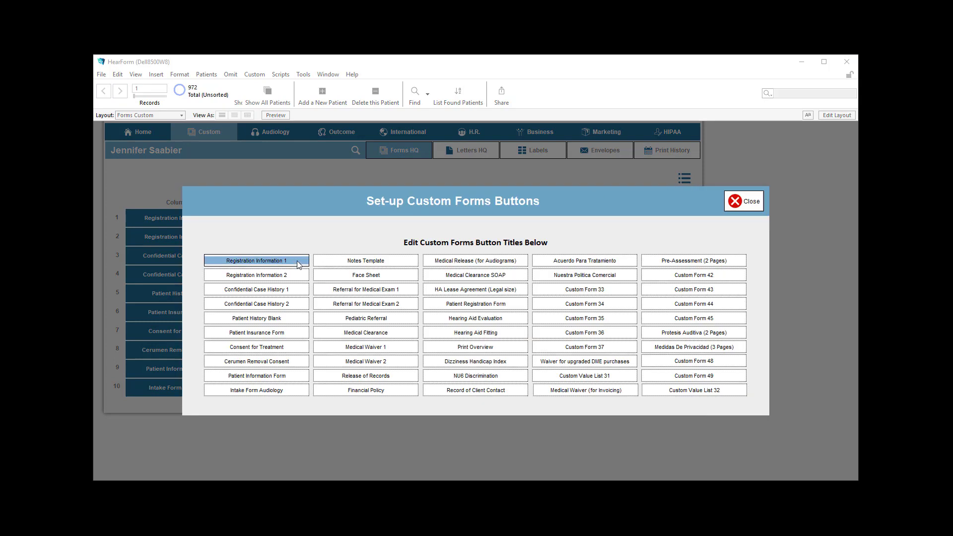
{"action": "left_click", "coordinate": [599, 319]}
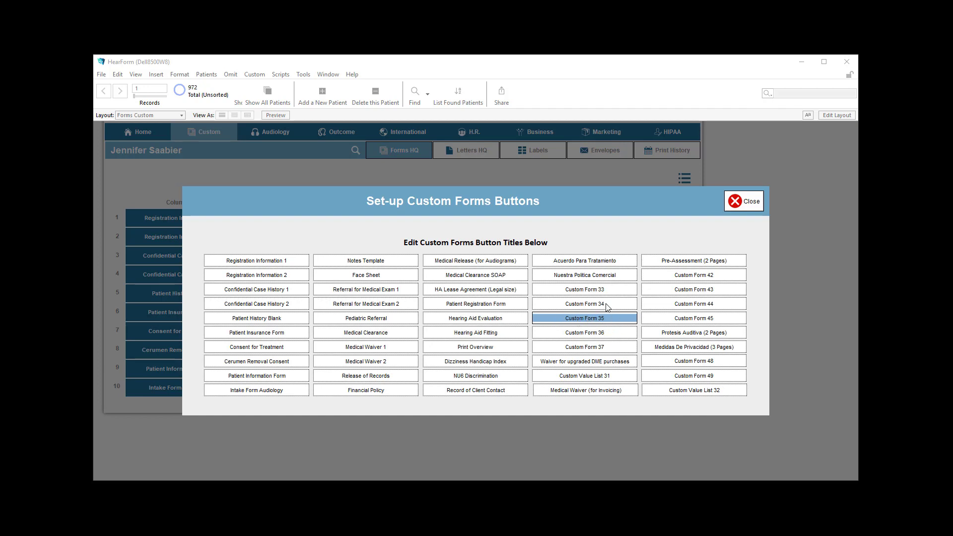
{"action": "left_click", "coordinate": [737, 205]}
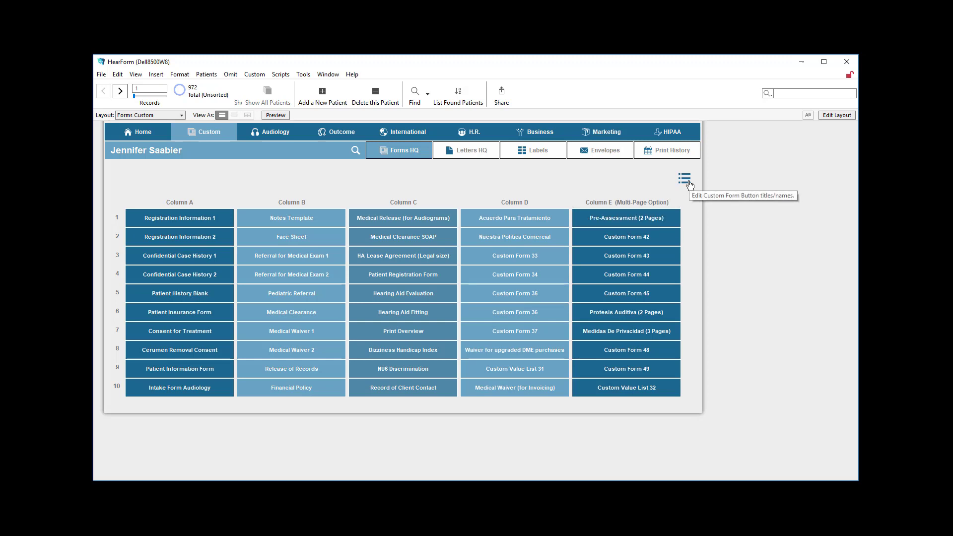
- Browse past the Audiology forms to the Outcome category and open the APHAB (Page 1) form
{"action": "left_click", "coordinate": [280, 135]}
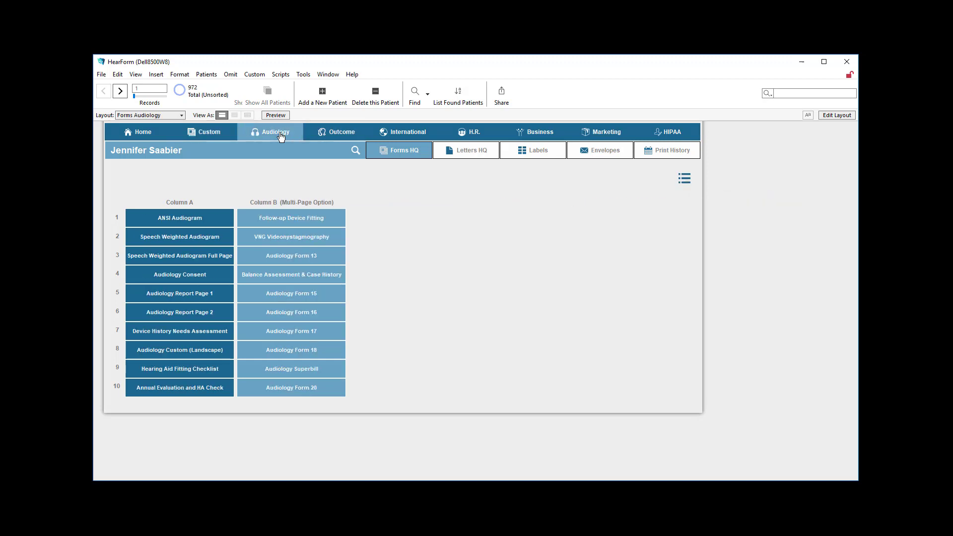
{"action": "left_click", "coordinate": [317, 136]}
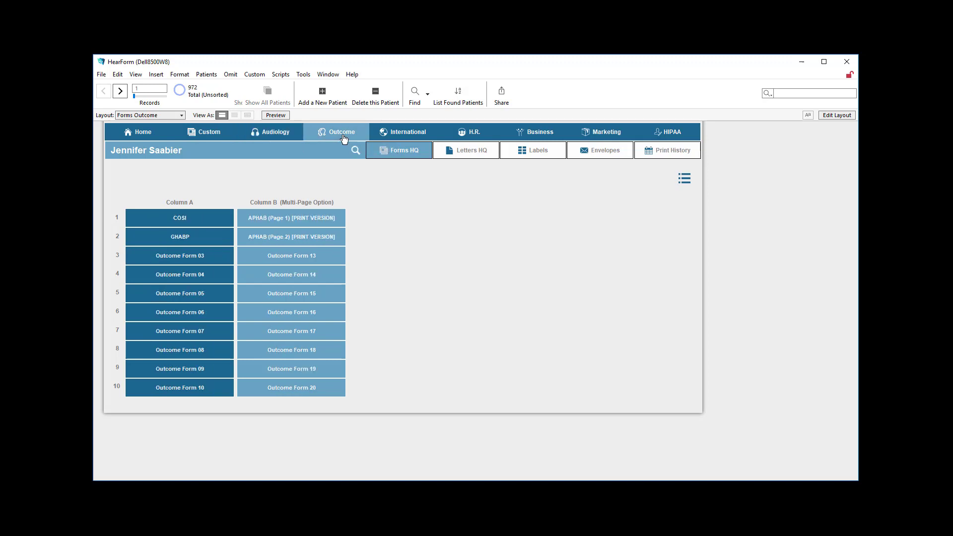
{"action": "left_click", "coordinate": [274, 221]}
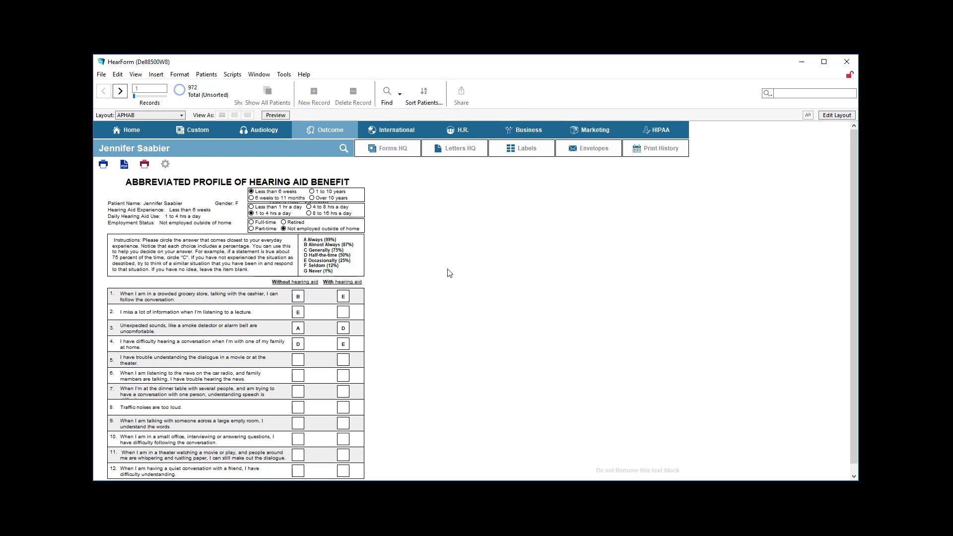
- Preview the APHAB form as a printed page, look through its questions and recorded answers, and leave the preview
{"action": "left_click", "coordinate": [279, 116]}
{"action": "scroll", "coordinate": [489, 341], "scroll_direction": "down", "scroll_amount": 5}
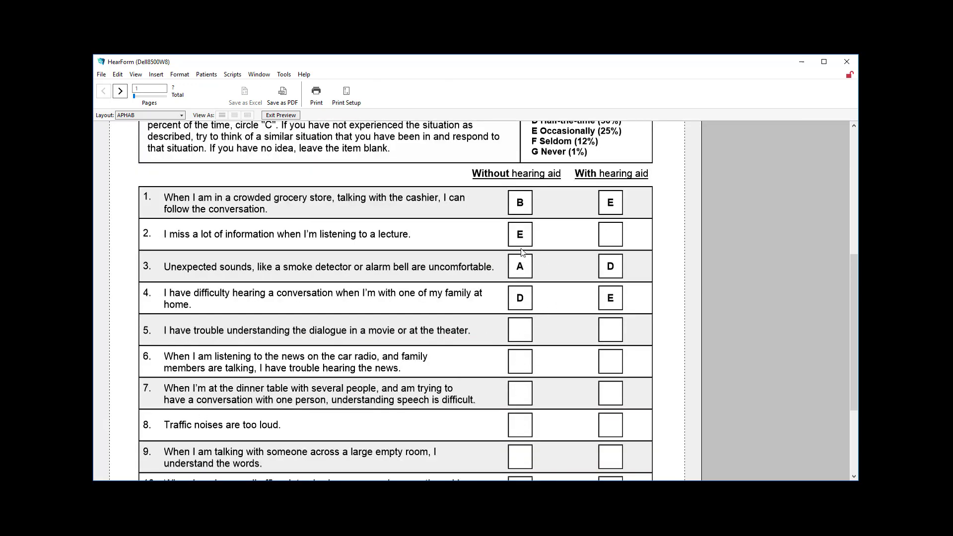
{"action": "scroll", "coordinate": [521, 251], "scroll_direction": "up", "scroll_amount": 4}
{"action": "scroll", "coordinate": [546, 273], "scroll_direction": "down", "scroll_amount": 3}
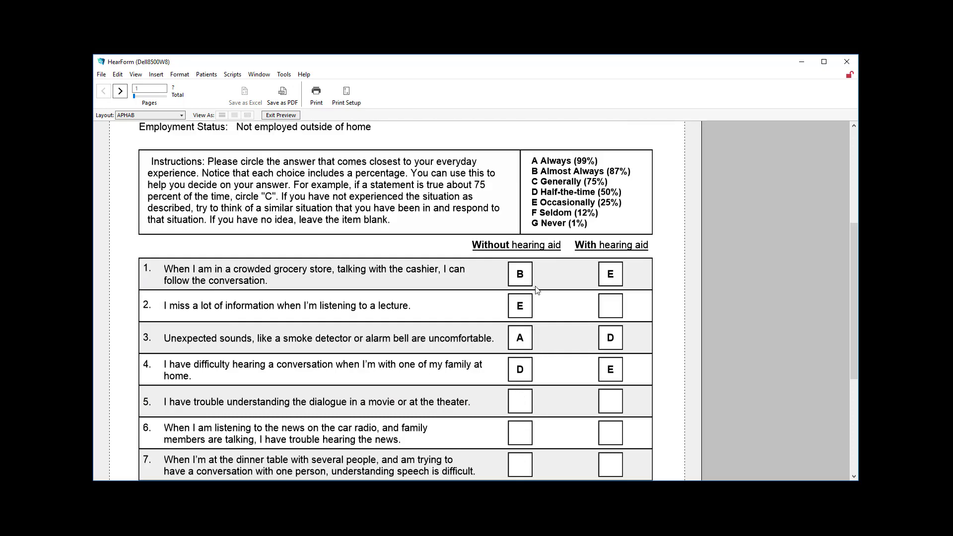
{"action": "left_click", "coordinate": [282, 115]}
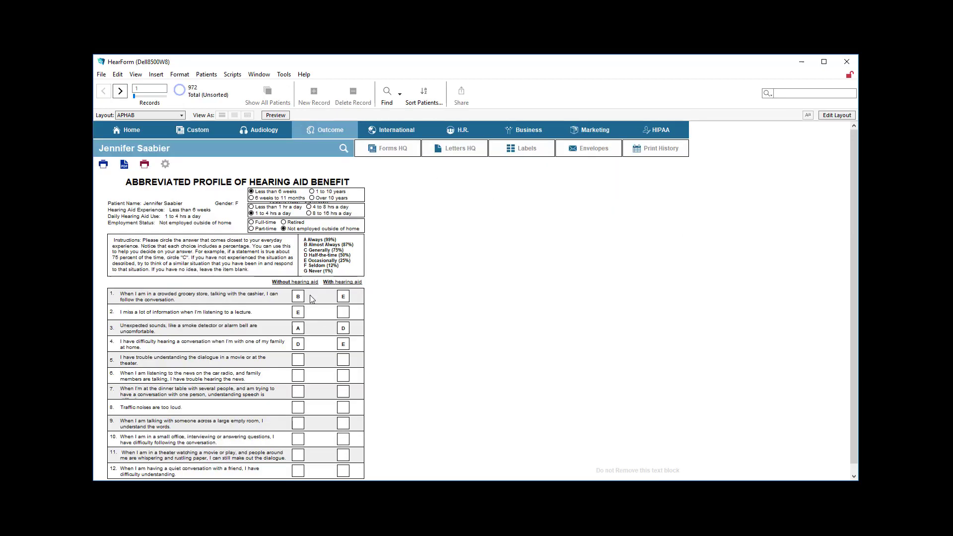
- Set the "Without hearing aid" answers to C for question 1 and question 3 of the APHAB form
{"action": "scroll", "coordinate": [617, 390], "scroll_direction": "down", "scroll_amount": 3}
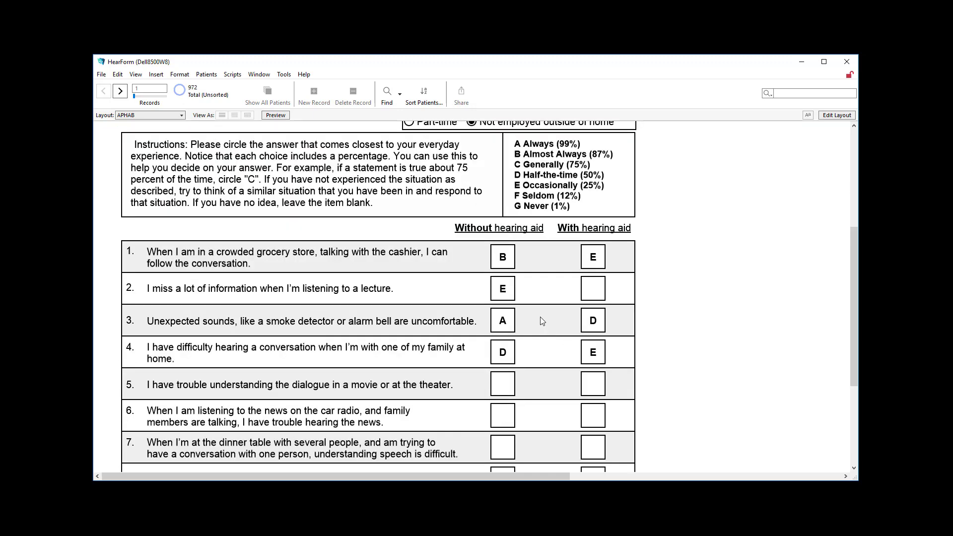
{"action": "left_click", "coordinate": [502, 262]}
{"action": "left_click", "coordinate": [501, 304]}
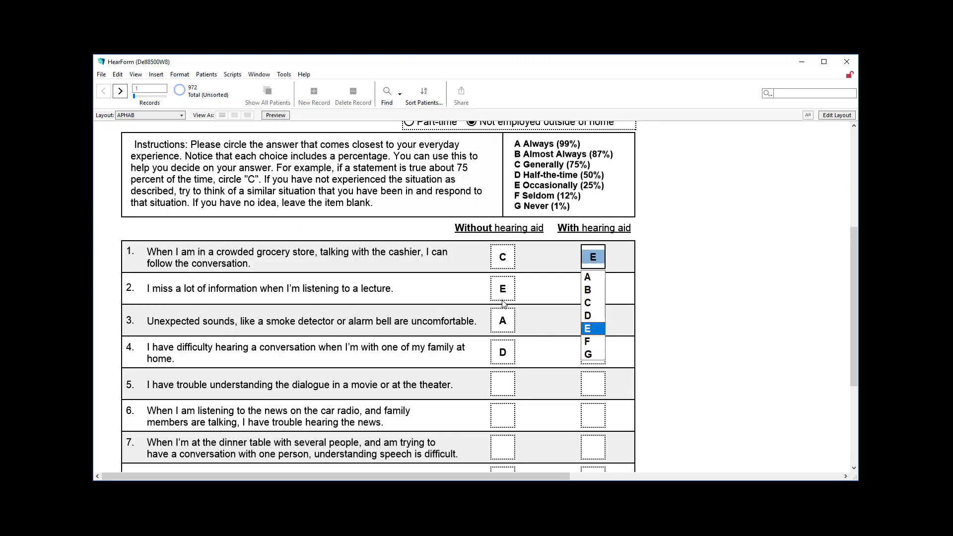
{"action": "left_click", "coordinate": [501, 319]}
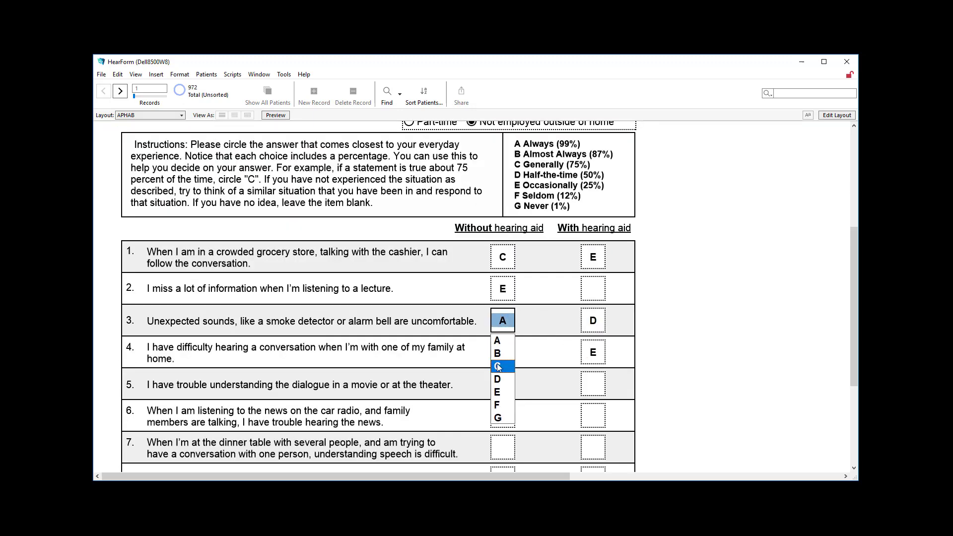
{"action": "left_click", "coordinate": [498, 366]}
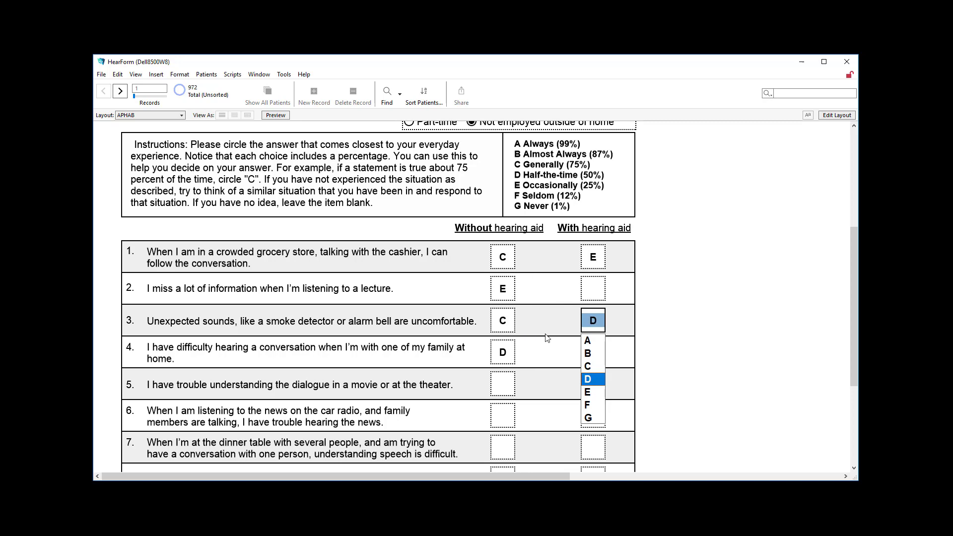
- Set the hearing aid experience to 1 to 10 years and the daily hearing aid use to Less than 1 hr a day
{"action": "scroll", "coordinate": [547, 338], "scroll_direction": "up", "scroll_amount": 3}
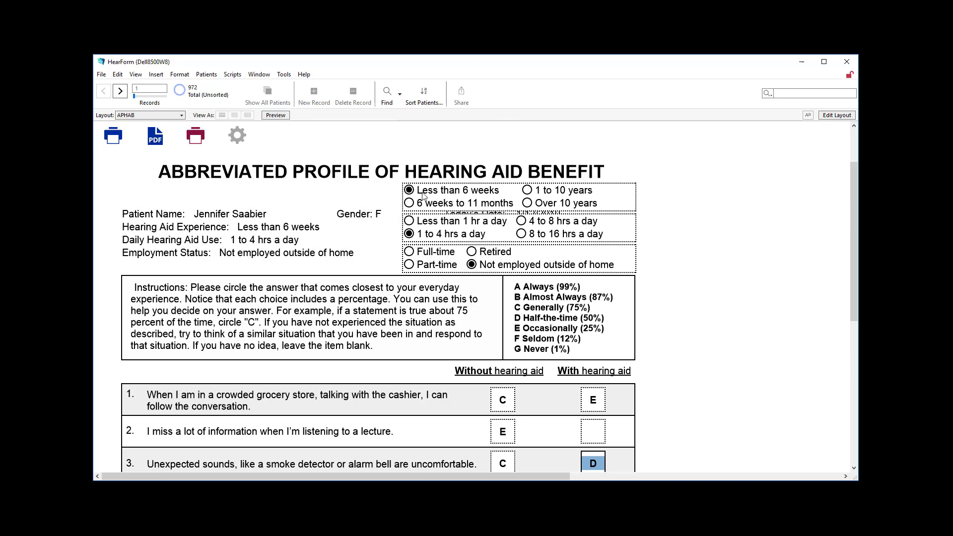
{"action": "left_click", "coordinate": [527, 191]}
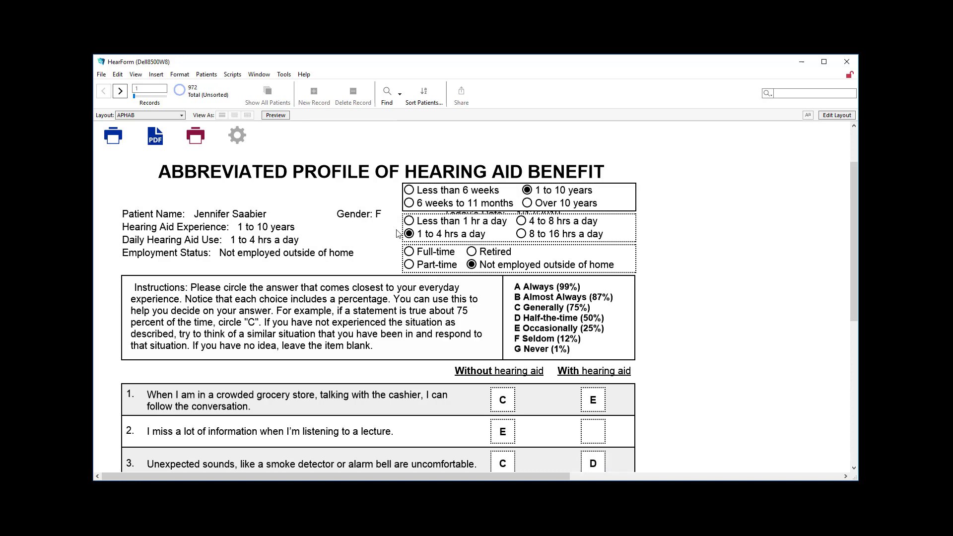
{"action": "left_click", "coordinate": [415, 224]}
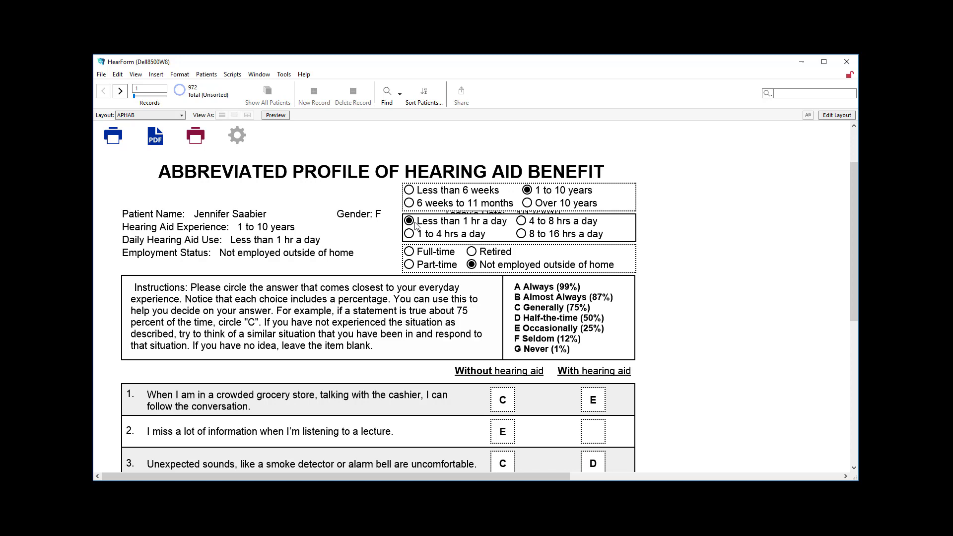
- Try the Part-time, Retired and Not employed outside of home options, and set the employment status to Full-time
{"action": "left_click", "coordinate": [414, 256]}
{"action": "left_click", "coordinate": [416, 267]}
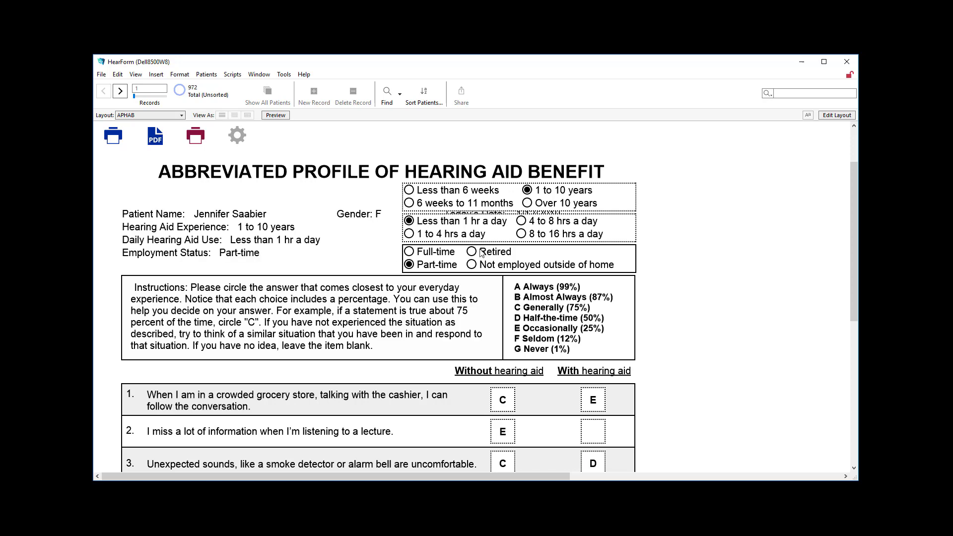
{"action": "left_click", "coordinate": [482, 253]}
{"action": "left_click", "coordinate": [479, 267]}
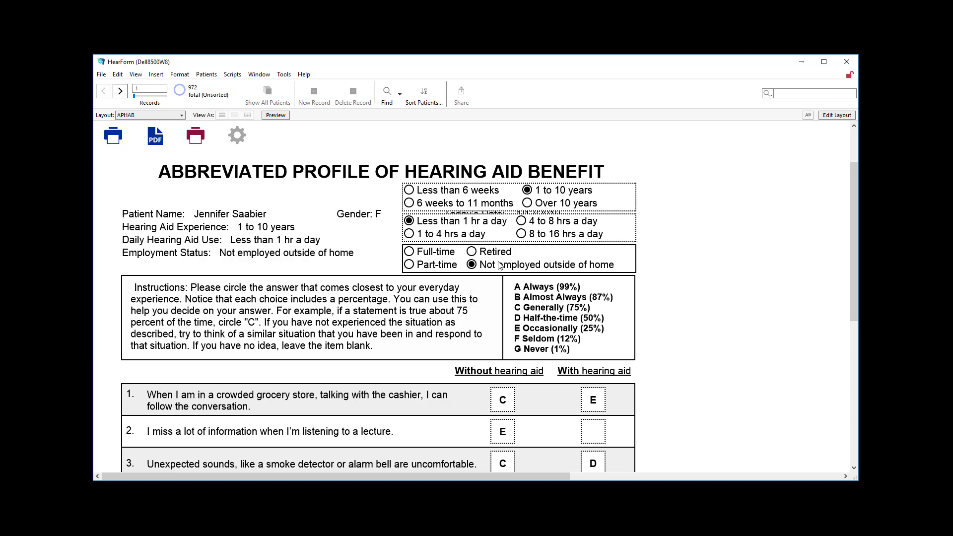
{"action": "left_click", "coordinate": [480, 255]}
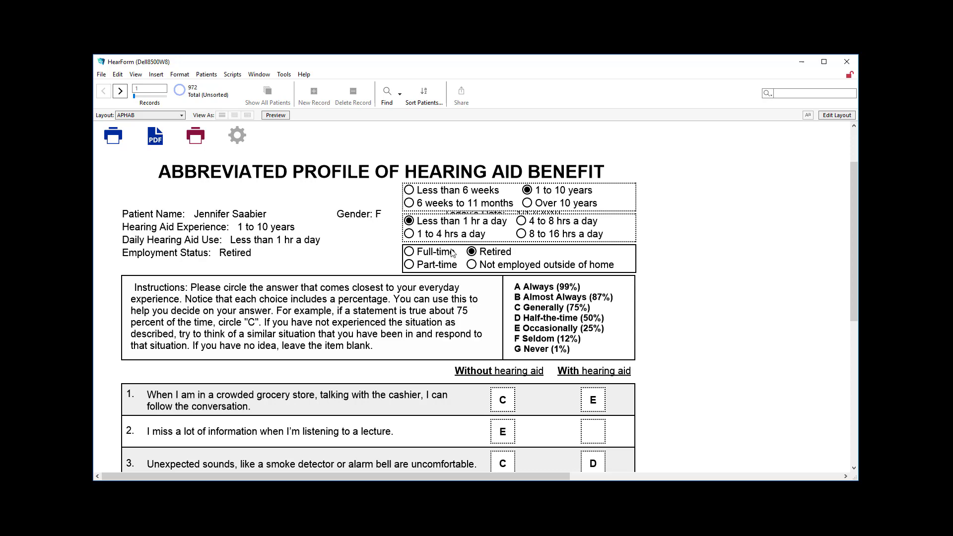
{"action": "left_click", "coordinate": [410, 253]}
- Preview the updated APHAB form, leave the preview, and look over the rest of the editable form
{"action": "left_click", "coordinate": [277, 116]}
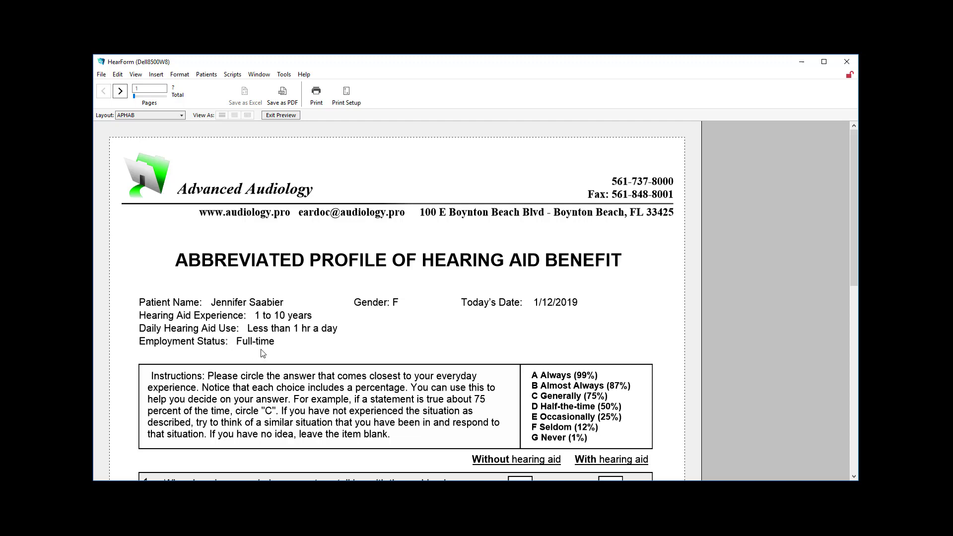
{"action": "left_click", "coordinate": [281, 116]}
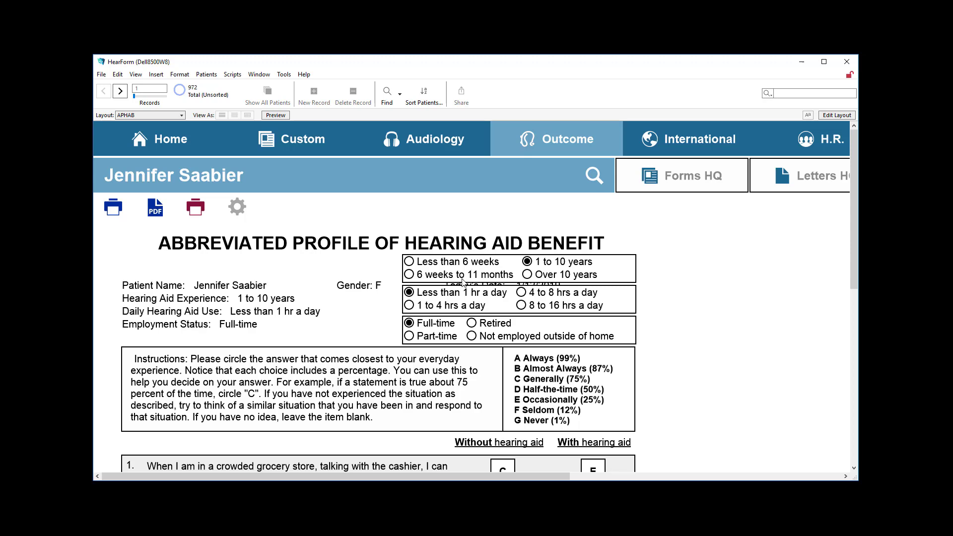
{"action": "scroll", "coordinate": [470, 331], "scroll_direction": "down", "scroll_amount": 6}
{"action": "scroll", "coordinate": [466, 332], "scroll_direction": "up", "scroll_amount": 6}
- Look through the Audiology forms, return to the patient home screen, and show it in full
{"action": "left_click", "coordinate": [435, 147]}
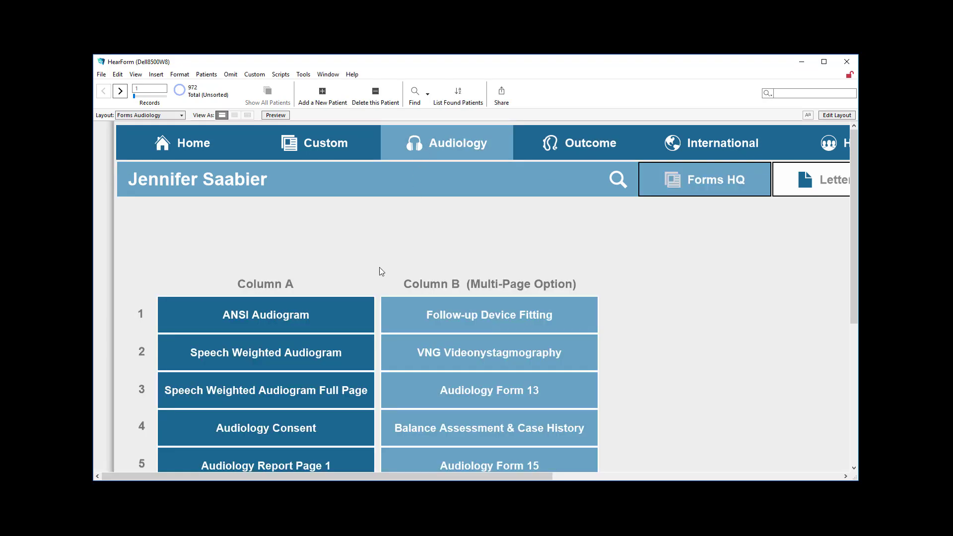
{"action": "scroll", "coordinate": [379, 271], "scroll_direction": "down", "scroll_amount": 3}
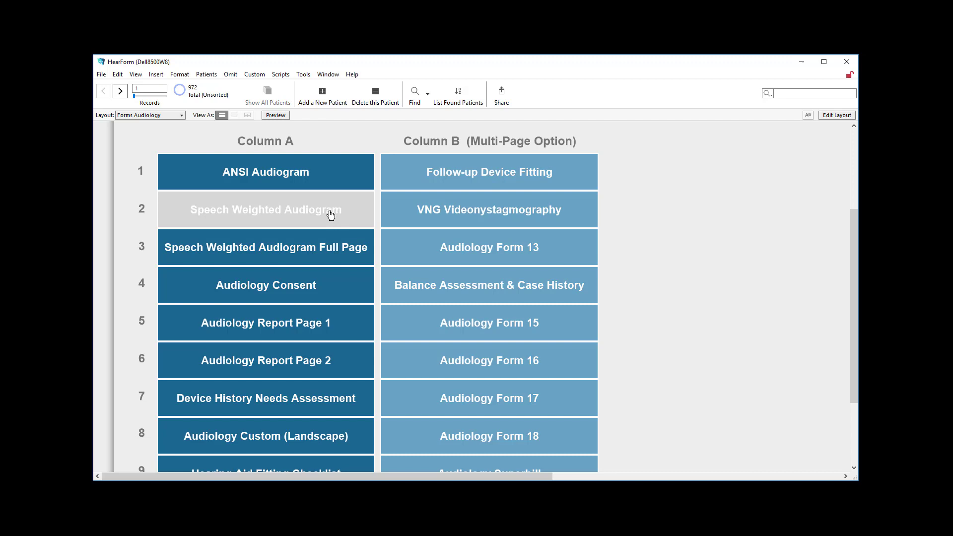
{"action": "scroll", "coordinate": [623, 290], "scroll_direction": "up", "scroll_amount": 3}
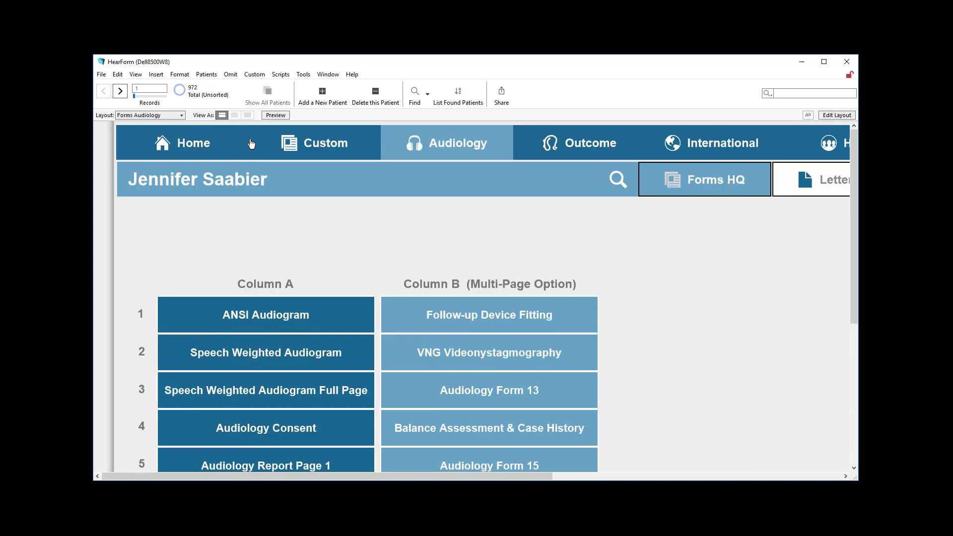
{"action": "left_click", "coordinate": [196, 143]}
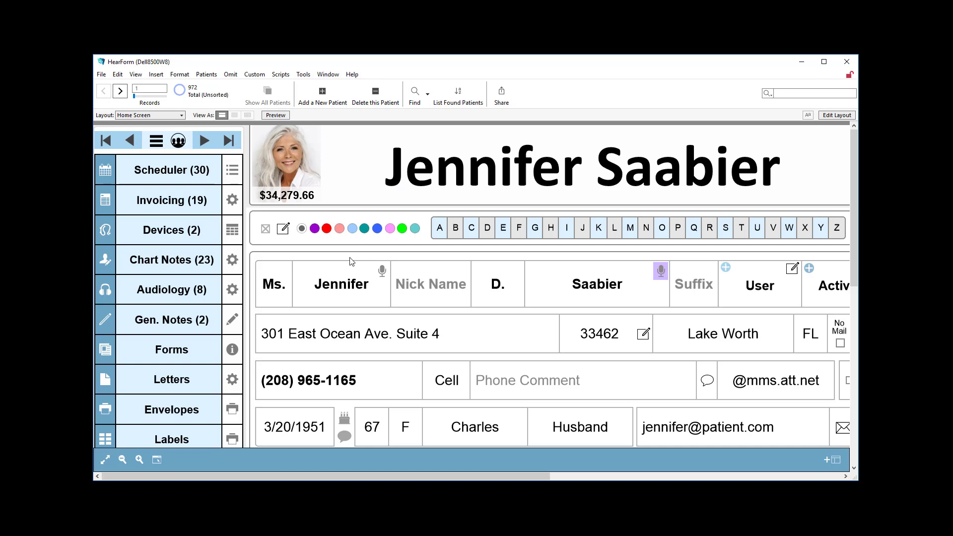
{"action": "scroll", "coordinate": [350, 262], "scroll_direction": "down", "scroll_amount": 1}
{"action": "scroll", "coordinate": [349, 261], "scroll_direction": "down", "scroll_amount": 1}
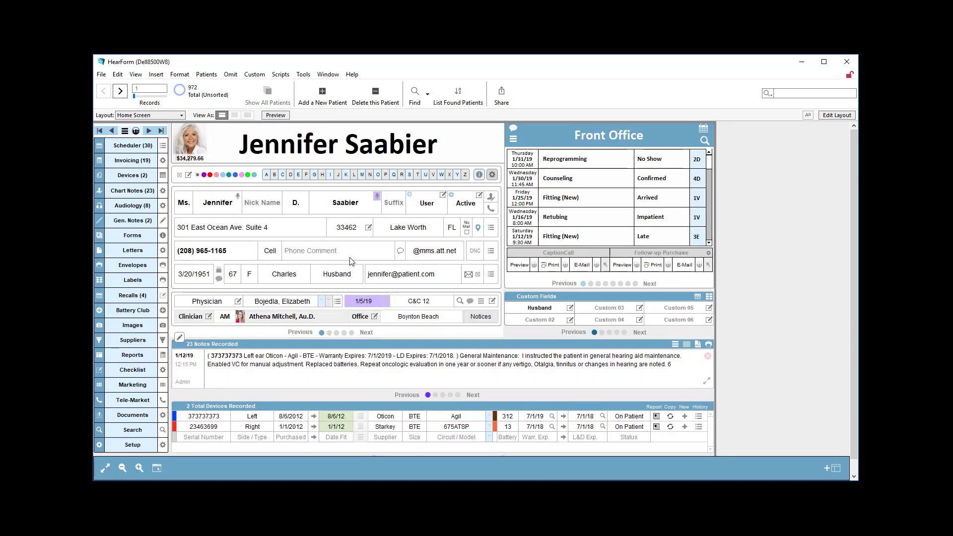
- Find the patients with appointments yesterday and omit the second, fifth, eighth and tenth patients from the found list
{"action": "left_click", "coordinate": [703, 144]}
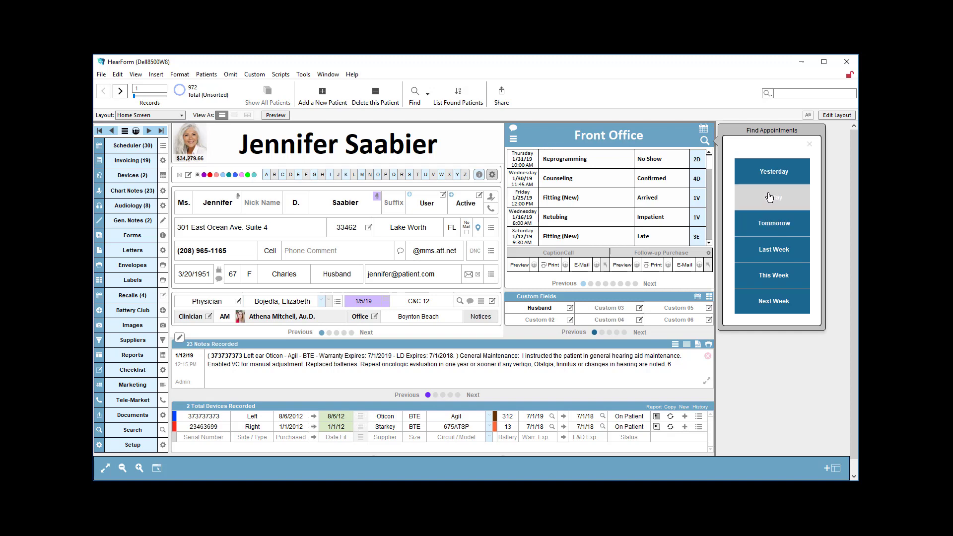
{"action": "left_click", "coordinate": [777, 172]}
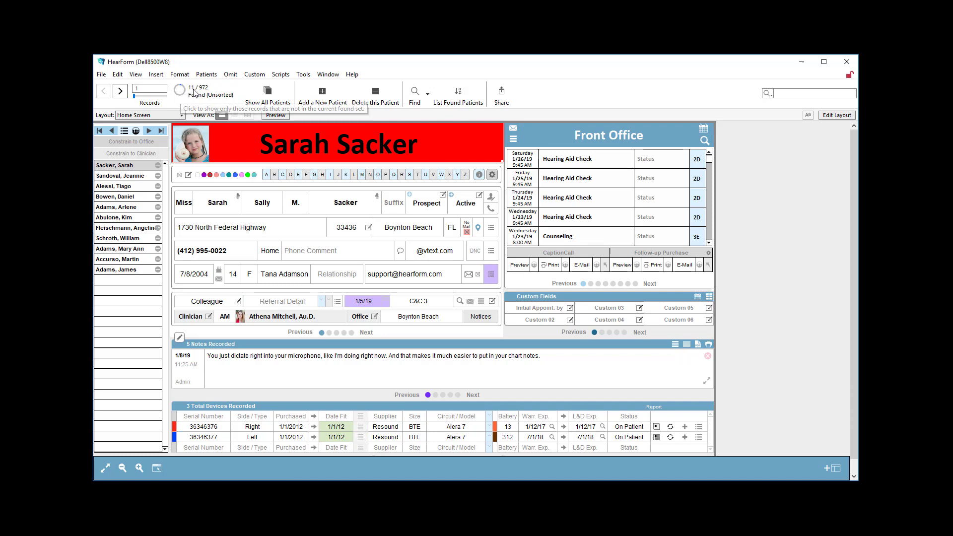
{"action": "left_click", "coordinate": [158, 177]}
{"action": "left_click", "coordinate": [158, 197]}
{"action": "left_click", "coordinate": [157, 218]}
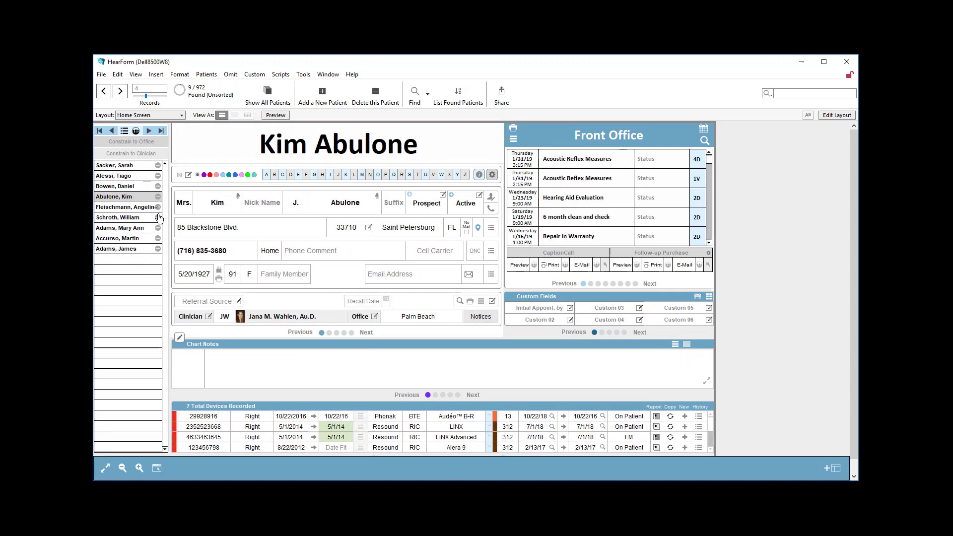
{"action": "left_click", "coordinate": [157, 228]}
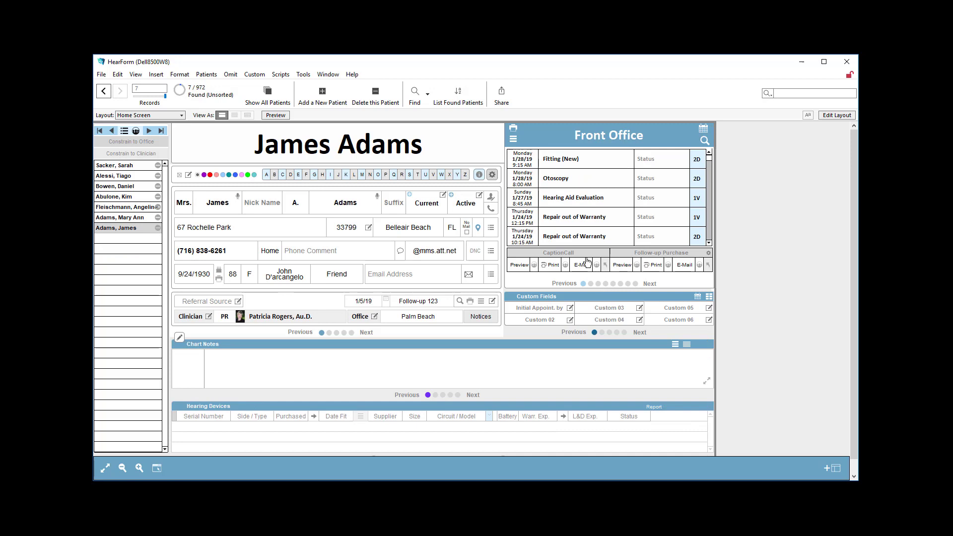
- Choose ANSI Audiogram as the form in the first Front Office form slot
{"action": "left_click", "coordinate": [584, 254]}
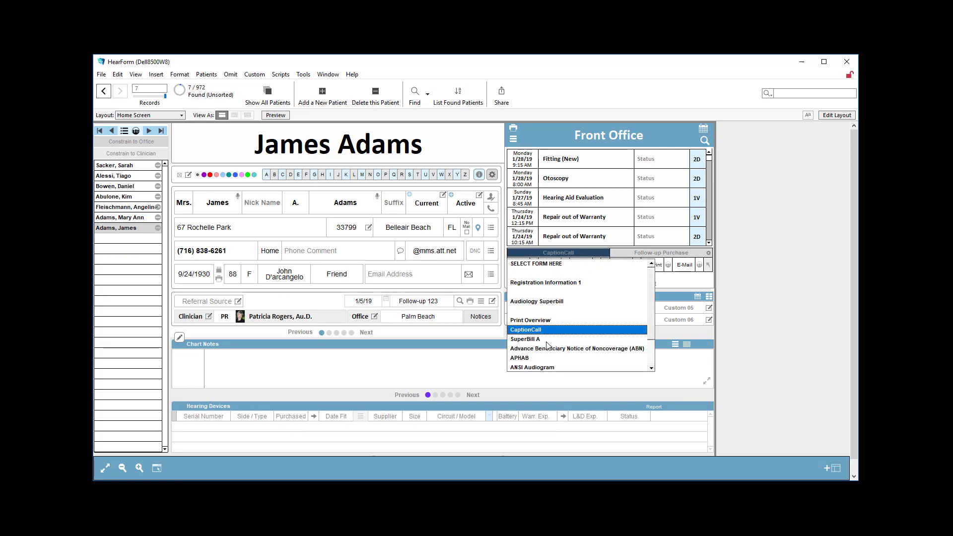
{"action": "scroll", "coordinate": [546, 343], "scroll_direction": "down", "scroll_amount": 2}
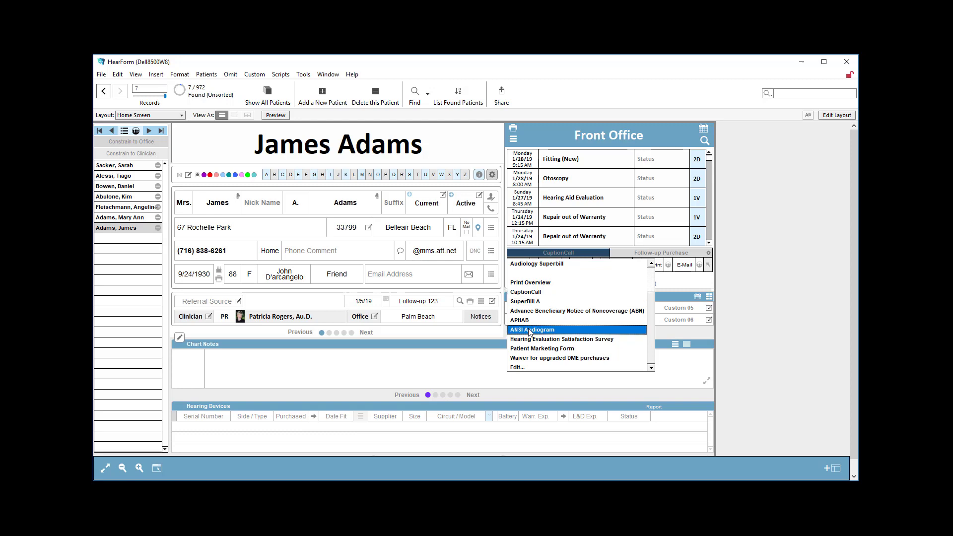
{"action": "left_click", "coordinate": [527, 331]}
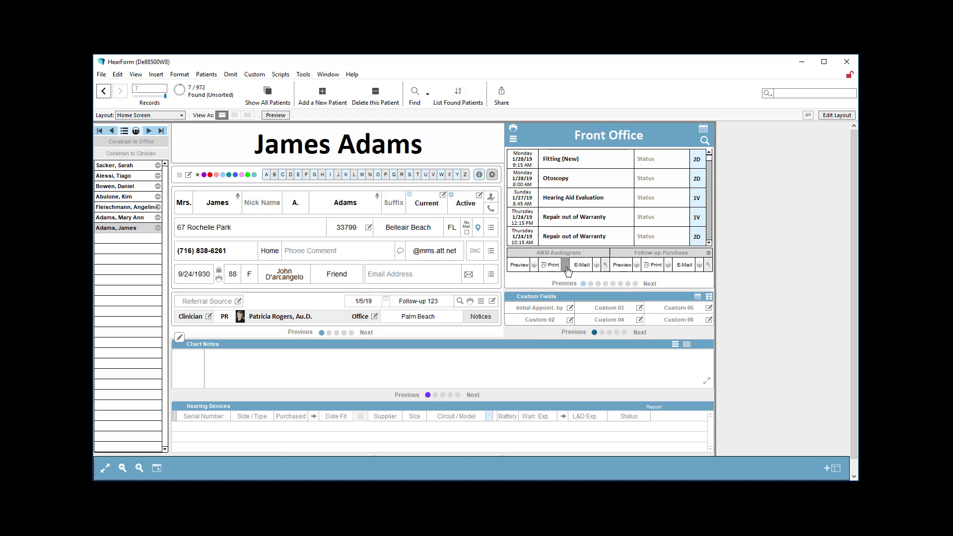
{"action": "left_click", "coordinate": [518, 265]}
- Set the patient's office to Boynton Beach and the clinician to AM
{"action": "left_click", "coordinate": [405, 317]}
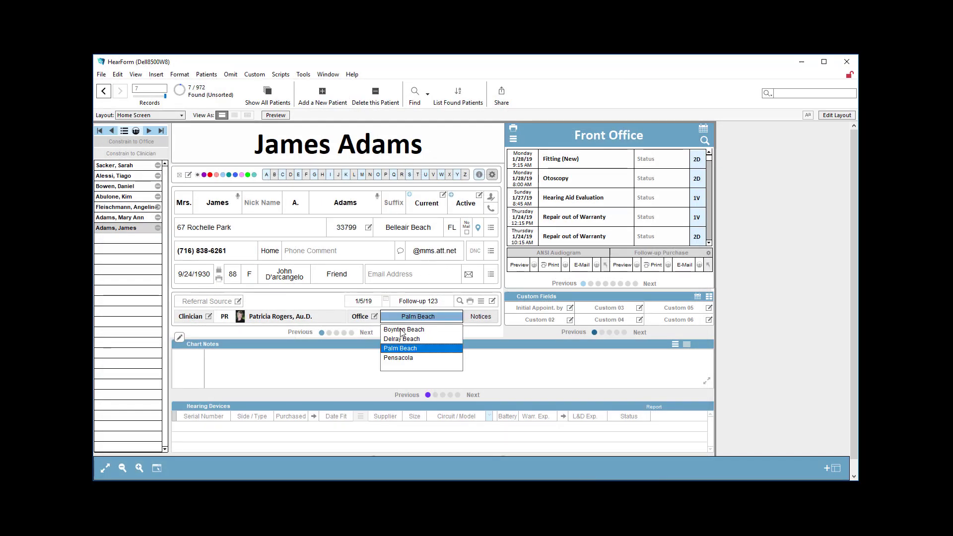
{"action": "left_click", "coordinate": [404, 329]}
{"action": "left_click", "coordinate": [226, 317]}
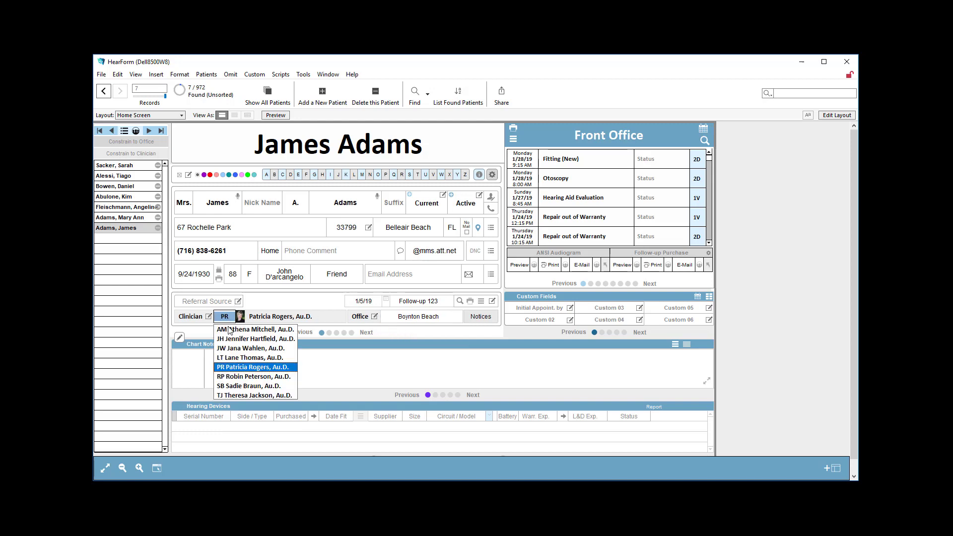
{"action": "left_click", "coordinate": [229, 329]}
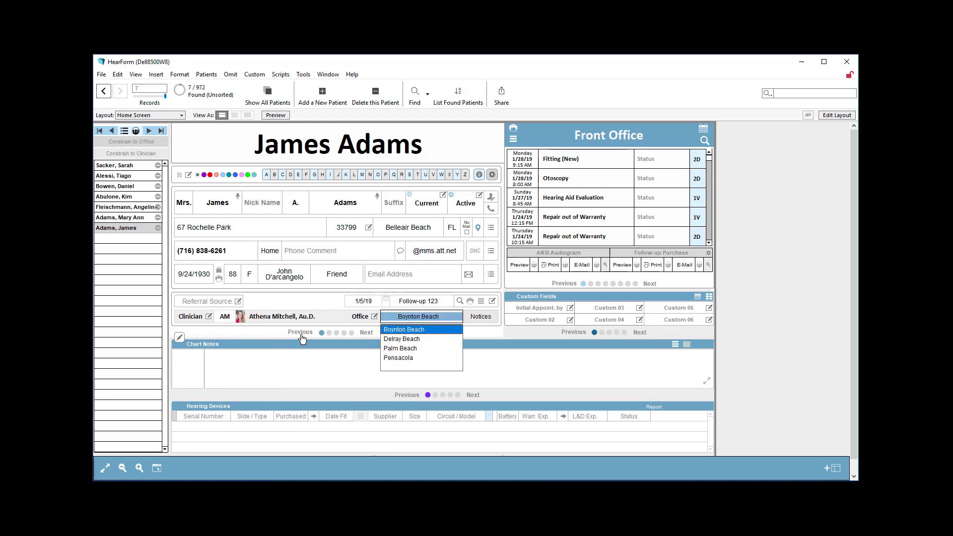
{"action": "left_click", "coordinate": [501, 338]}
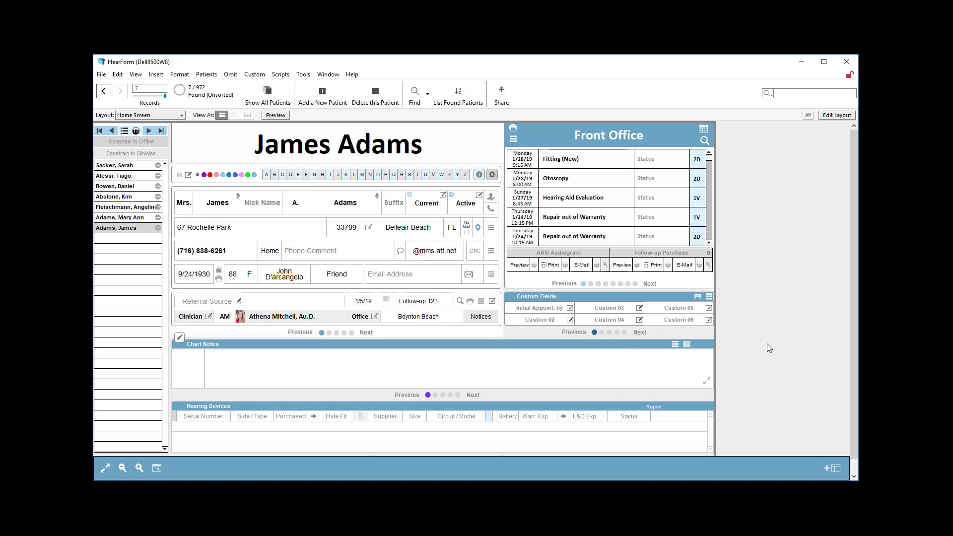
- Choose SuperBill A as the form in the first Front Office form slot, preview it for the patient, and close the preview
{"action": "left_click", "coordinate": [564, 256]}
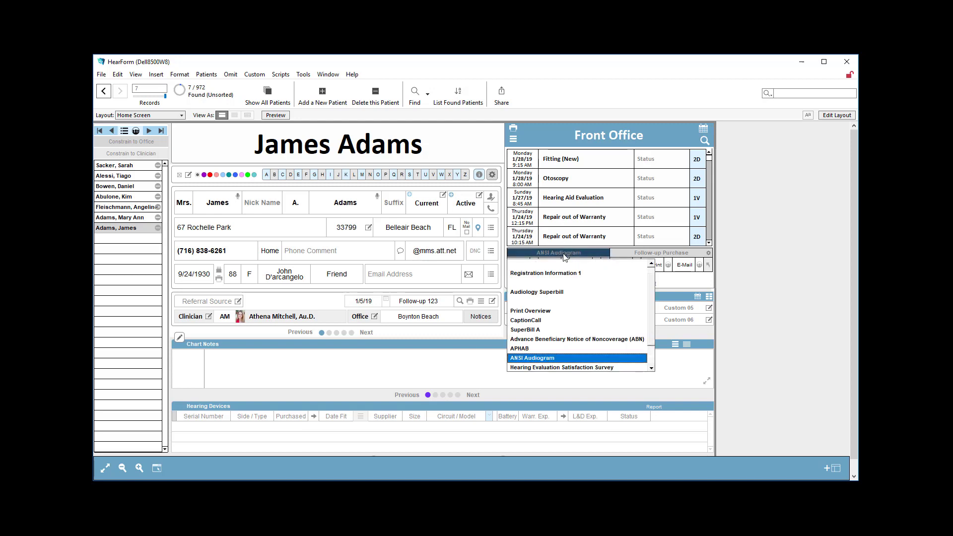
{"action": "left_click", "coordinate": [528, 330]}
{"action": "left_click", "coordinate": [514, 264]}
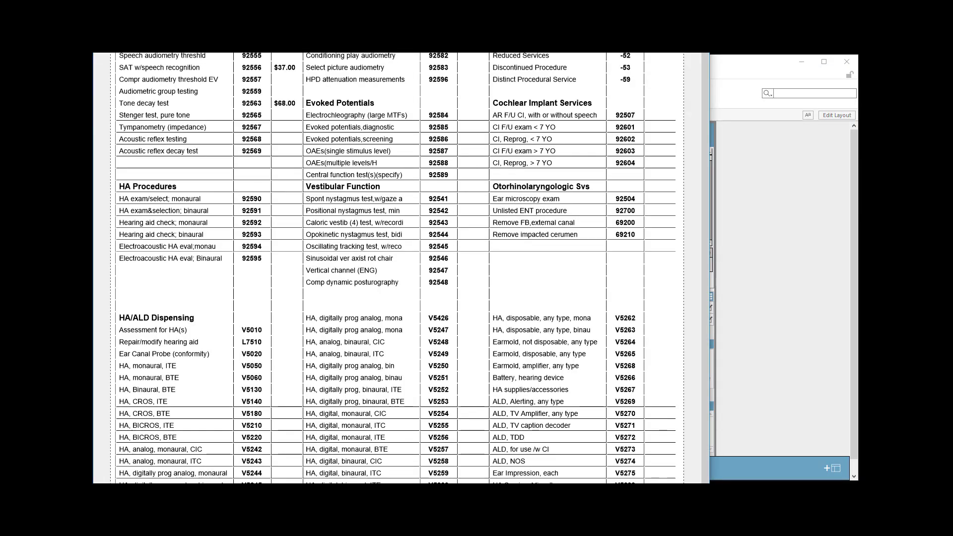
{"action": "scroll", "coordinate": [485, 243], "scroll_direction": "up", "scroll_amount": 1}
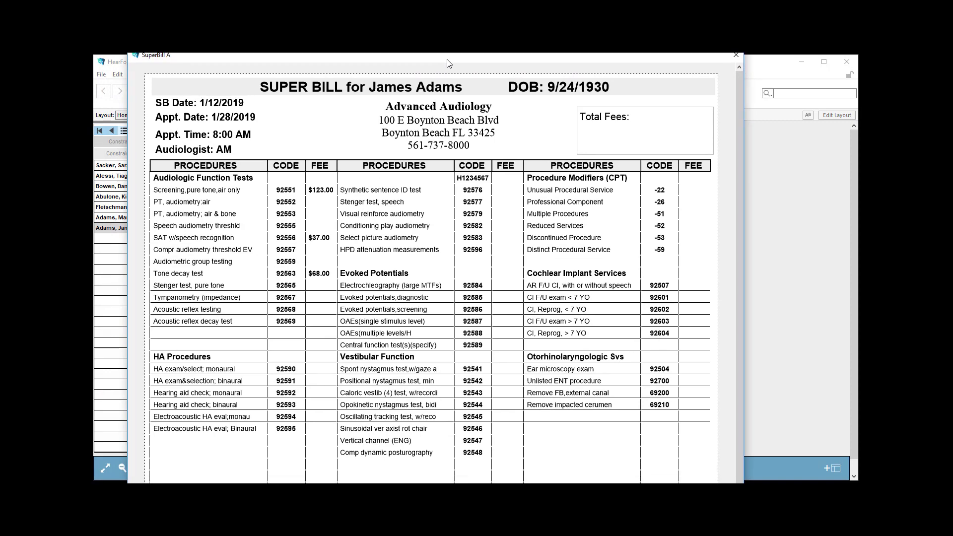
{"action": "left_click", "coordinate": [735, 57]}
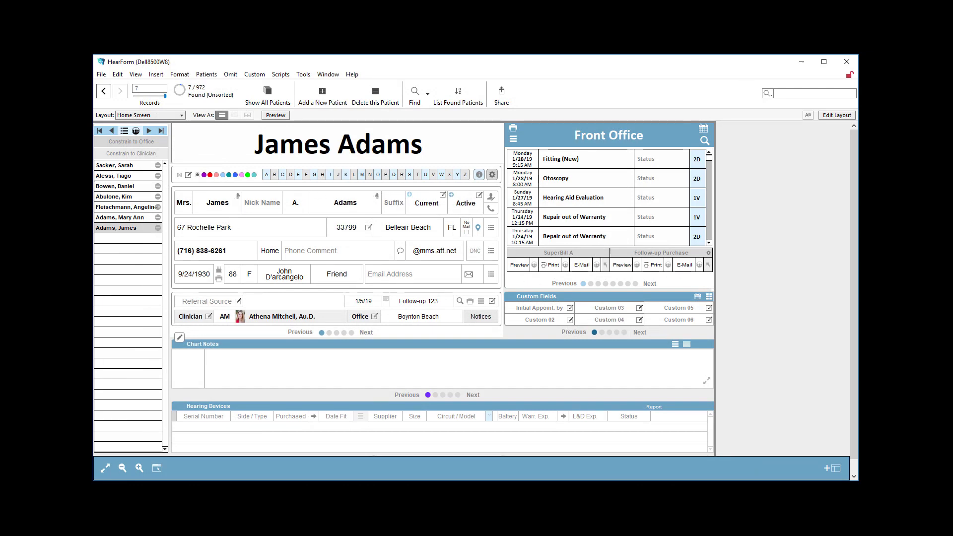
- Open the Forms HQ screen and look through its letterhead, envelope and legal notice options
{"action": "left_click", "coordinate": [125, 134]}
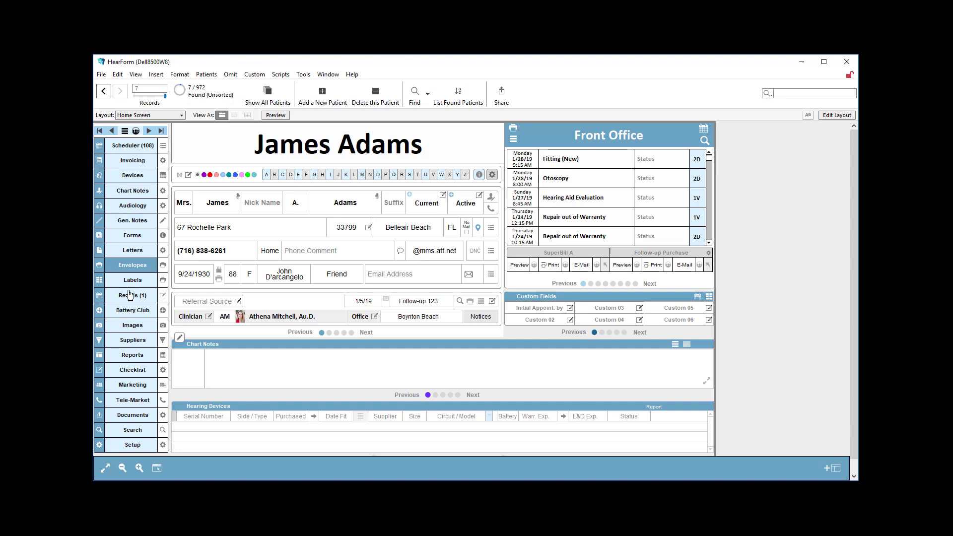
{"action": "left_click", "coordinate": [132, 235]}
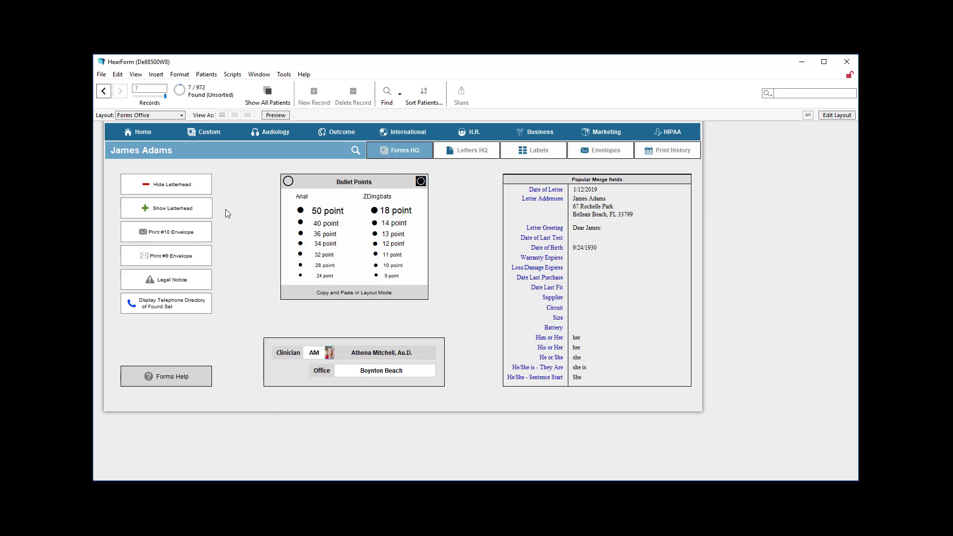
{"action": "left_click", "coordinate": [176, 185]}
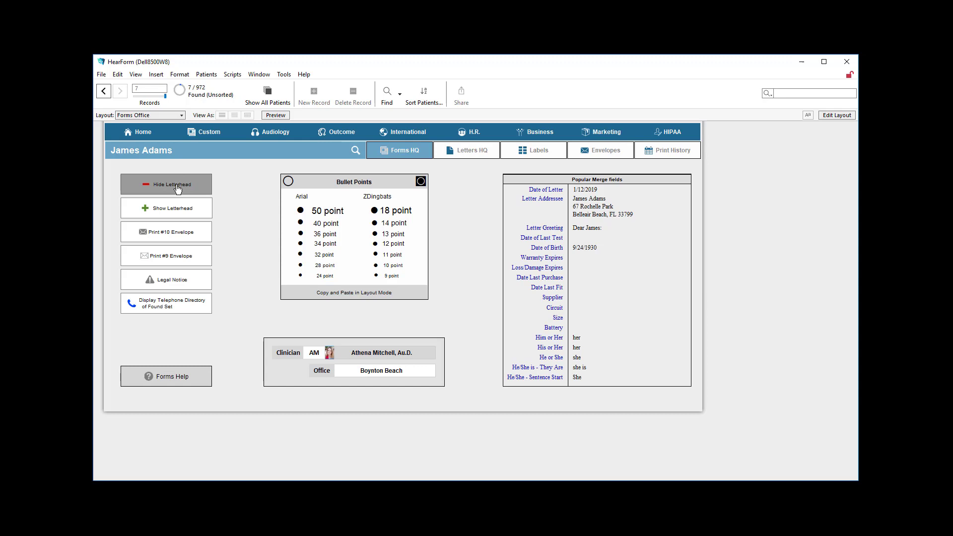
{"action": "left_click", "coordinate": [189, 215]}
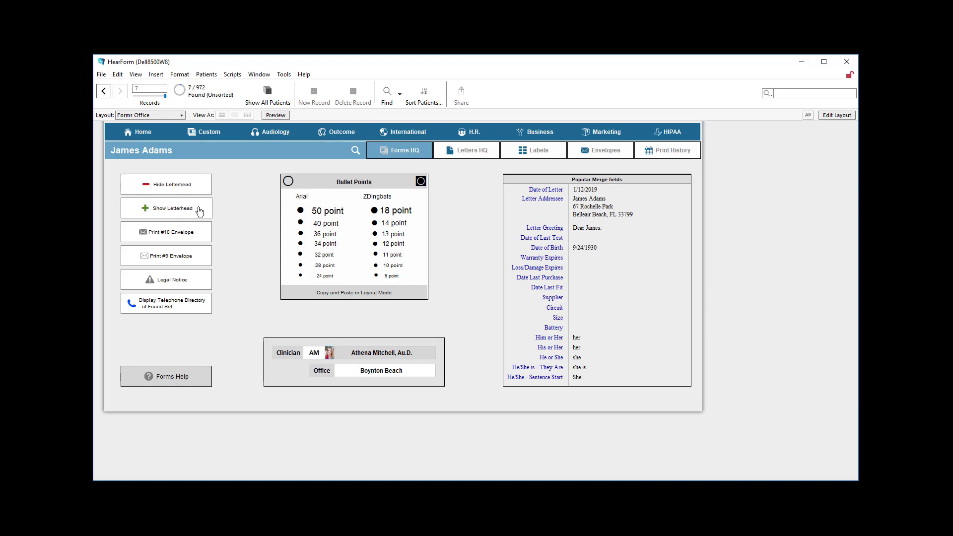
{"action": "left_click", "coordinate": [197, 240]}
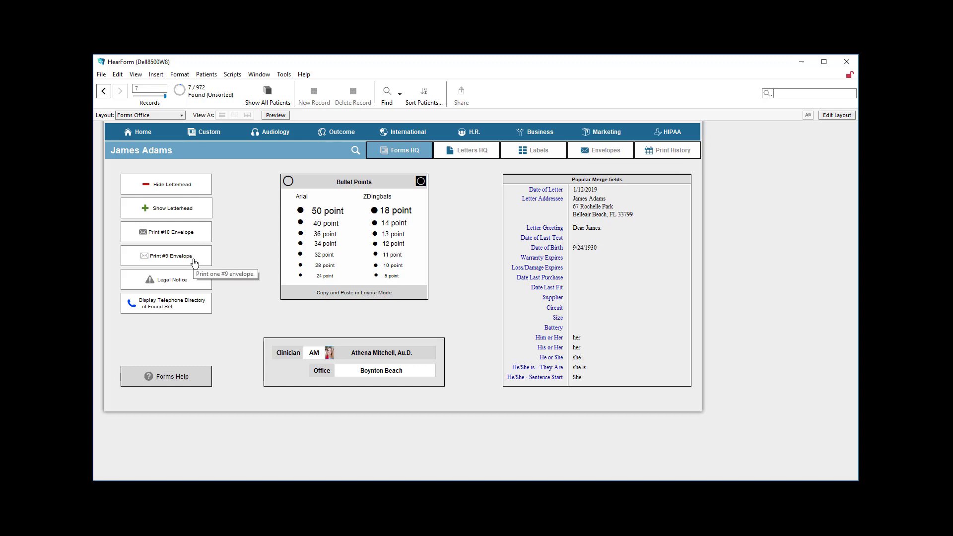
{"action": "left_click", "coordinate": [191, 280]}
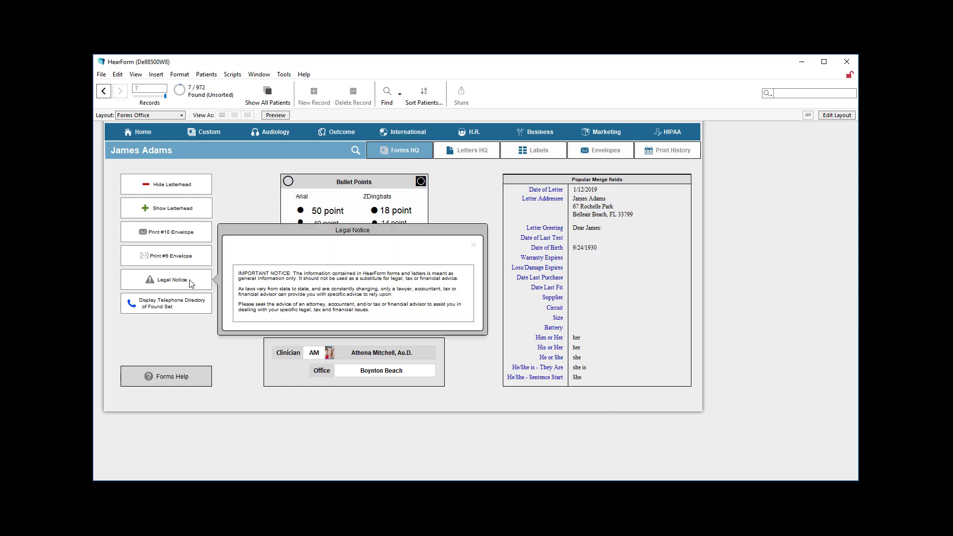
{"action": "left_click", "coordinate": [474, 244]}
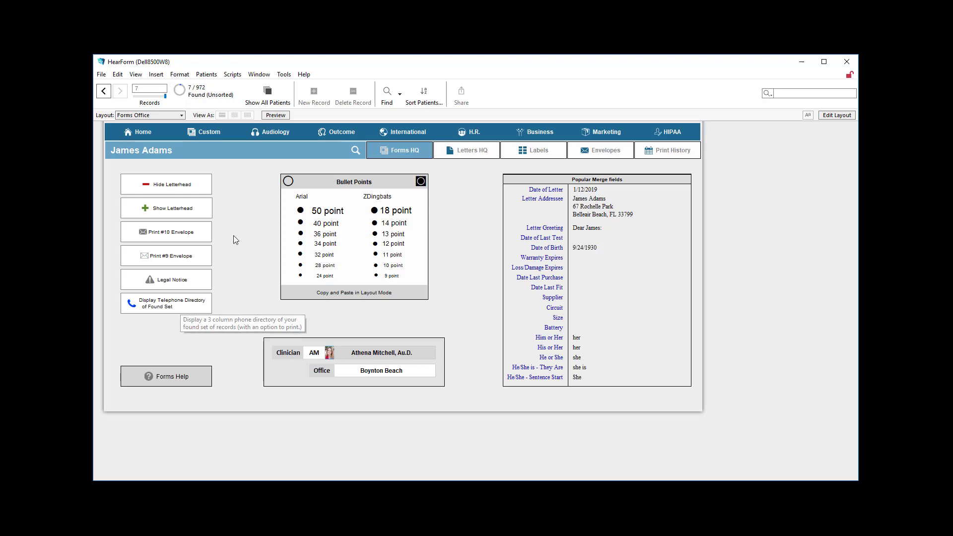
- Show all patients and page through the telephone directory of the found set to page 4, declining to print it
{"action": "left_click", "coordinate": [268, 96]}
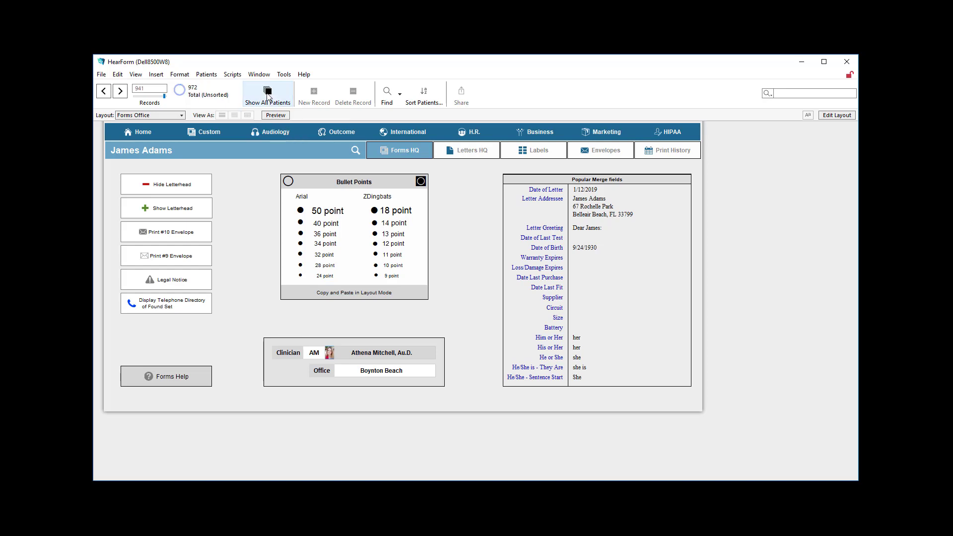
{"action": "left_click", "coordinate": [167, 304]}
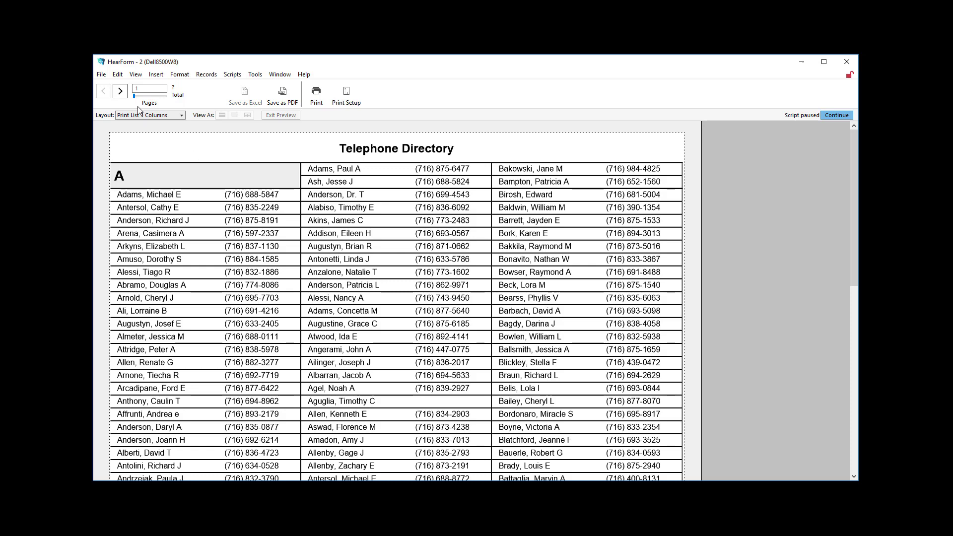
{"action": "left_click", "coordinate": [120, 92]}
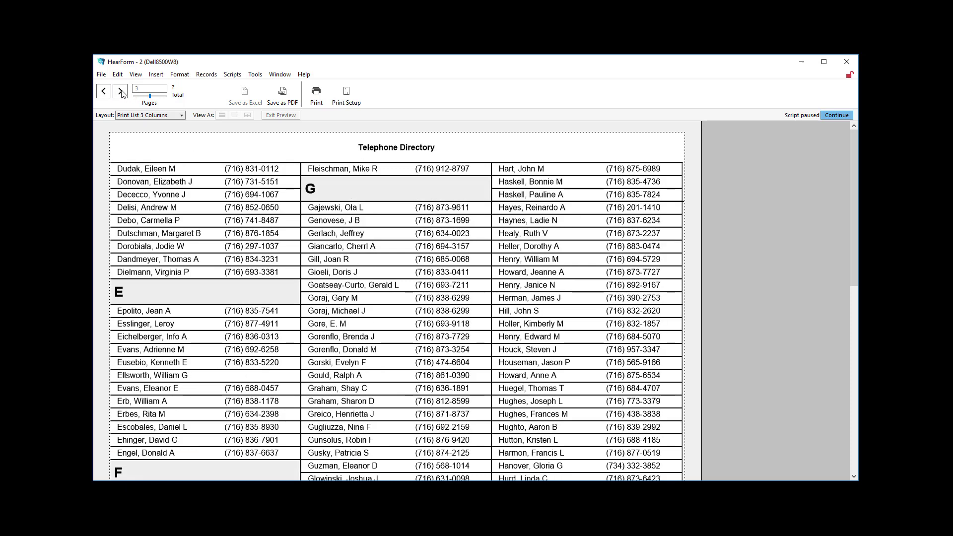
{"action": "scroll", "coordinate": [190, 252], "scroll_direction": "down", "scroll_amount": 5}
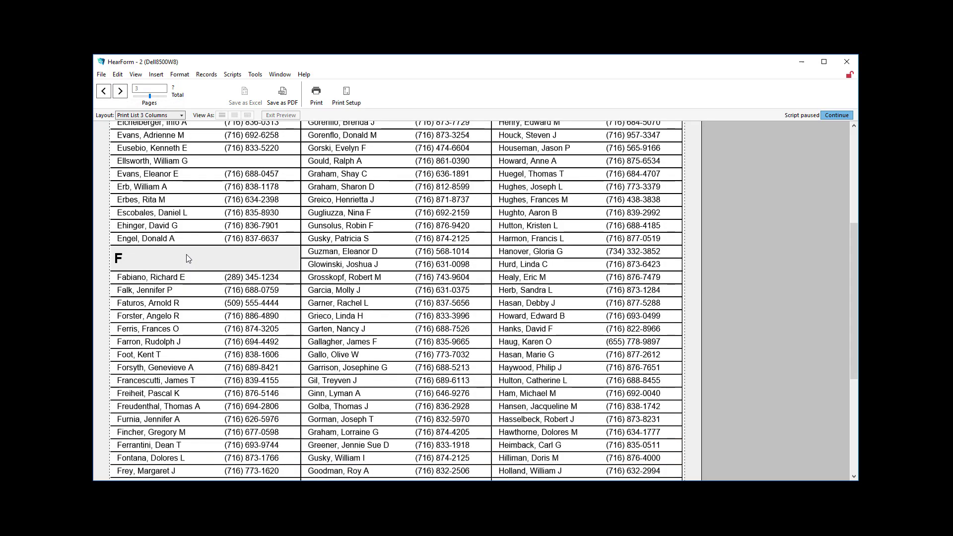
{"action": "scroll", "coordinate": [186, 252], "scroll_direction": "up", "scroll_amount": 5}
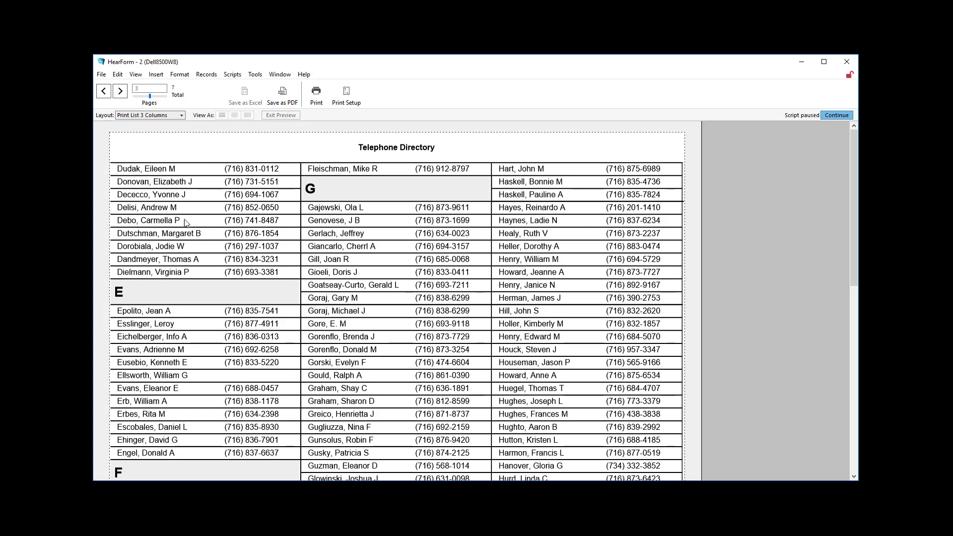
{"action": "left_click", "coordinate": [120, 91]}
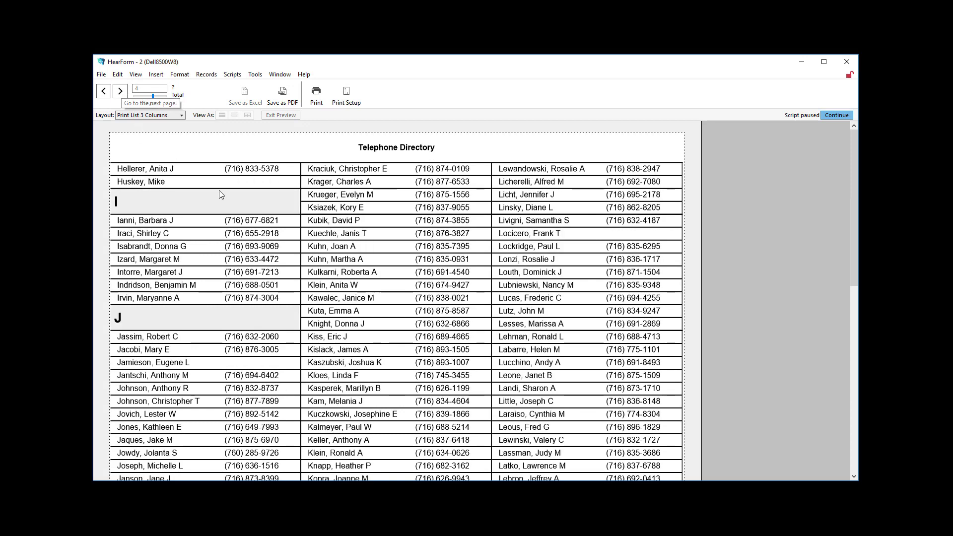
{"action": "scroll", "coordinate": [238, 224], "scroll_direction": "down", "scroll_amount": 10}
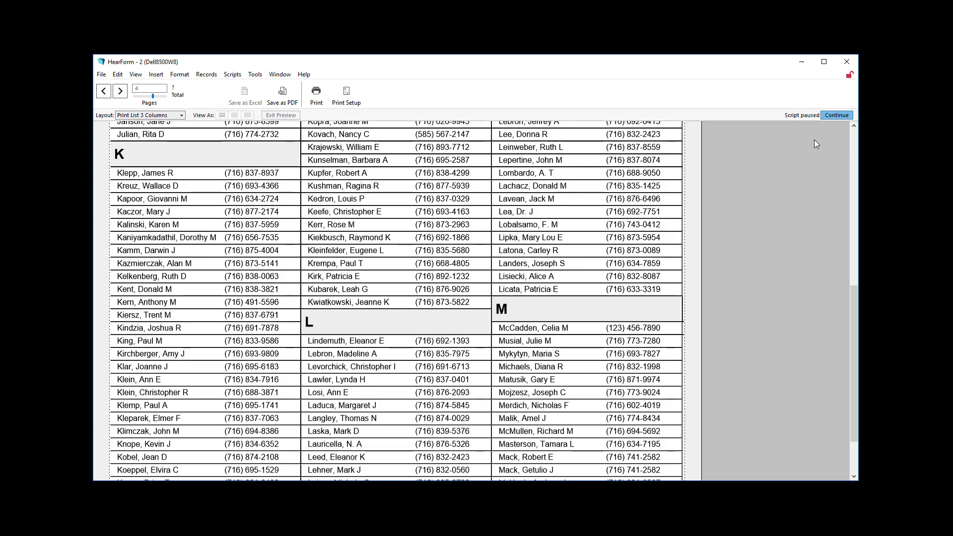
{"action": "left_click", "coordinate": [835, 116]}
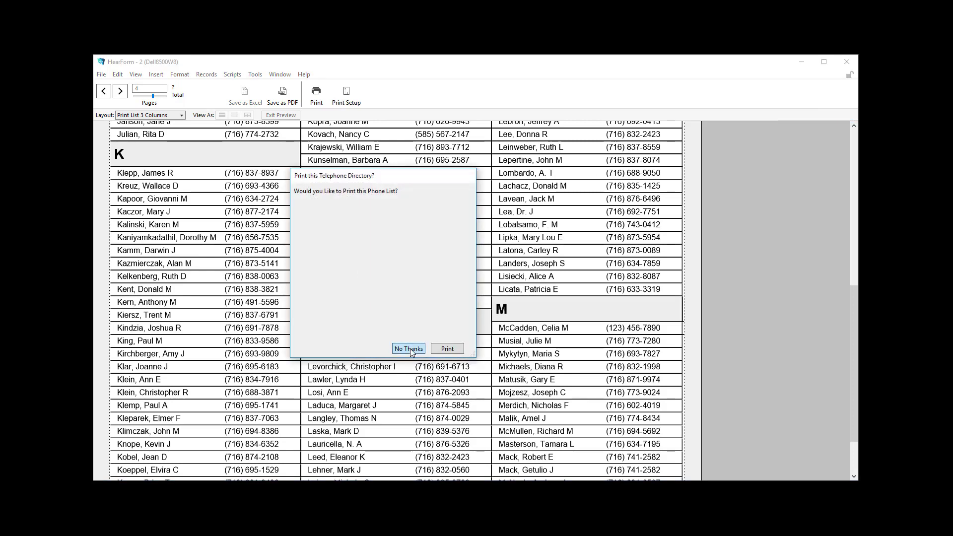
{"action": "left_click", "coordinate": [409, 349]}
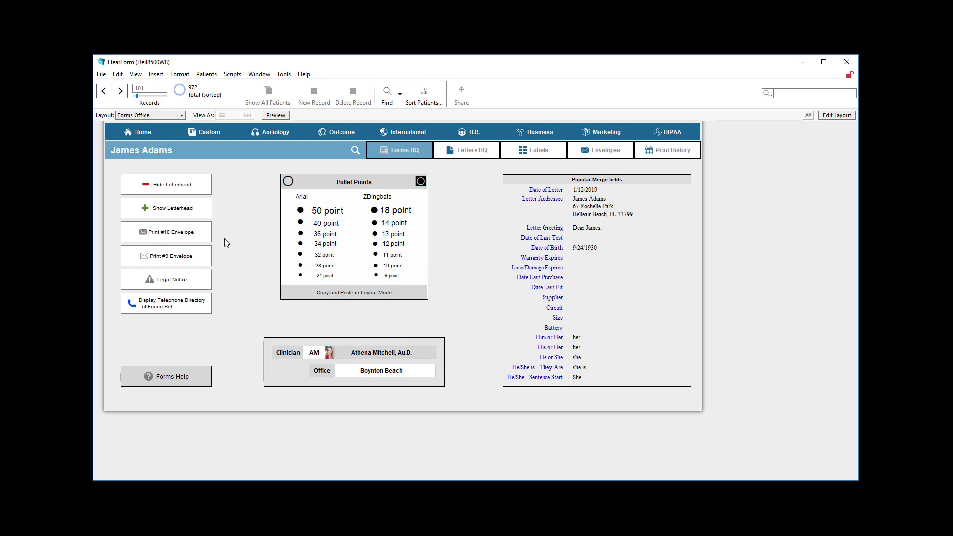
- Open the Forms Module topic in the forms help and enlarge its two example images
{"action": "left_click", "coordinate": [168, 374]}
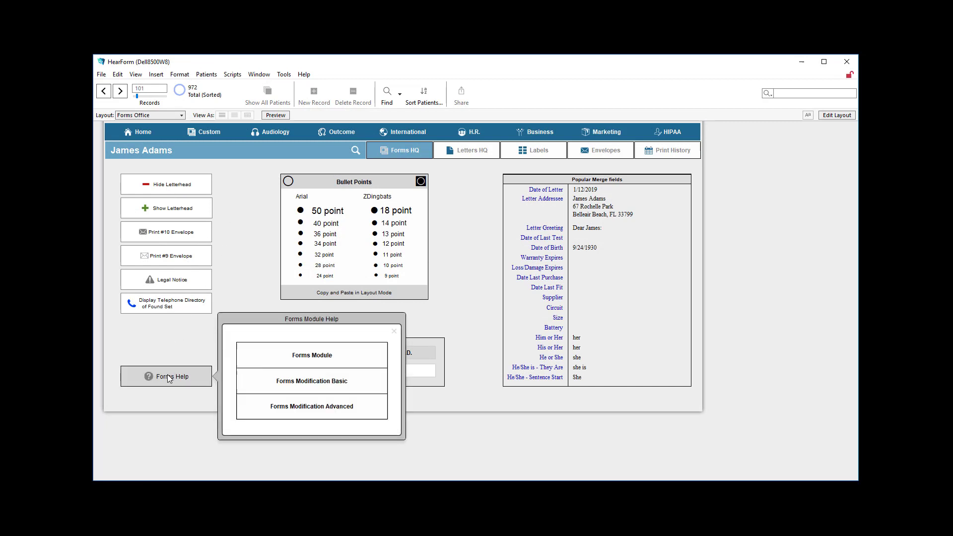
{"action": "left_click", "coordinate": [300, 363]}
{"action": "left_click", "coordinate": [358, 360]}
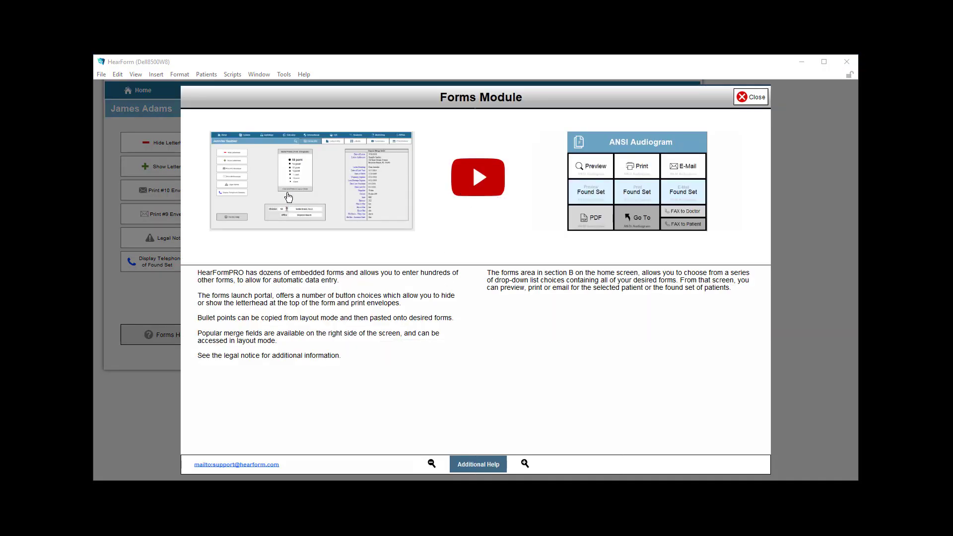
{"action": "left_click", "coordinate": [336, 199]}
{"action": "left_click", "coordinate": [387, 226]}
{"action": "left_click", "coordinate": [650, 216]}
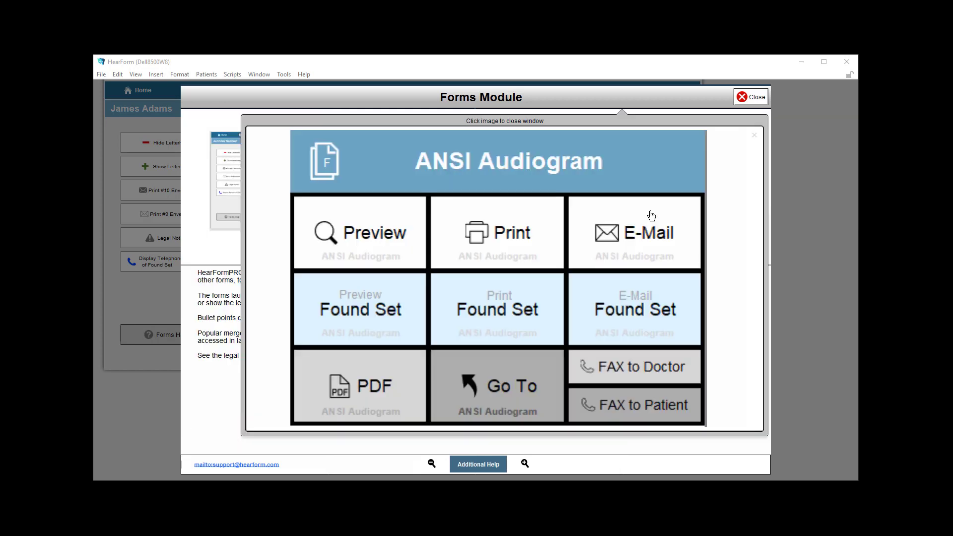
{"action": "left_click", "coordinate": [648, 218]}
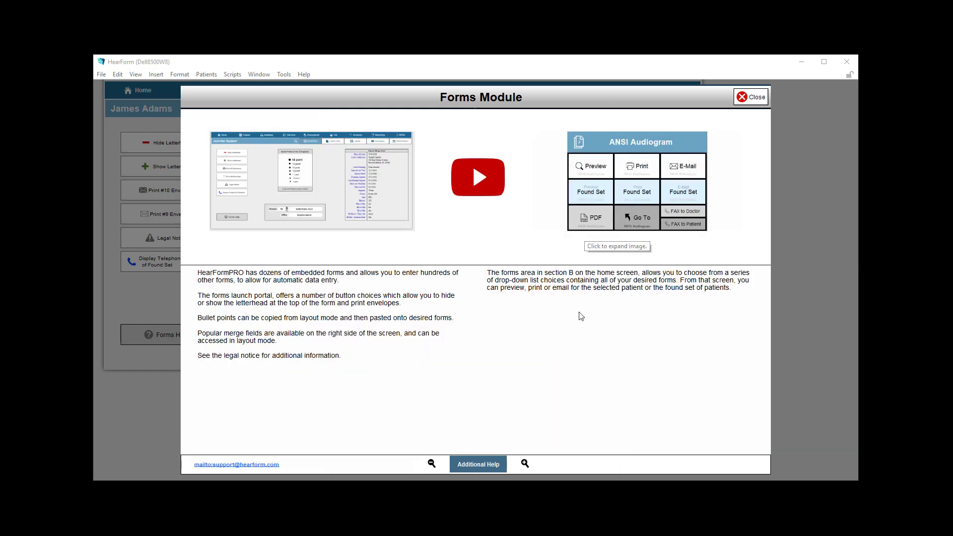
- Read the additional help on setting up the H.R. forms buttons and close the help
{"action": "left_click", "coordinate": [471, 467]}
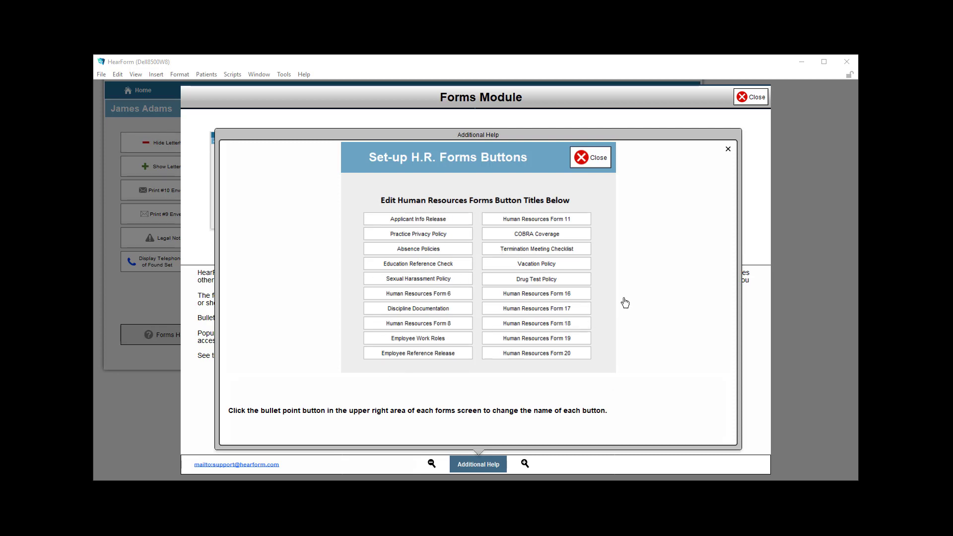
{"action": "left_click", "coordinate": [588, 159]}
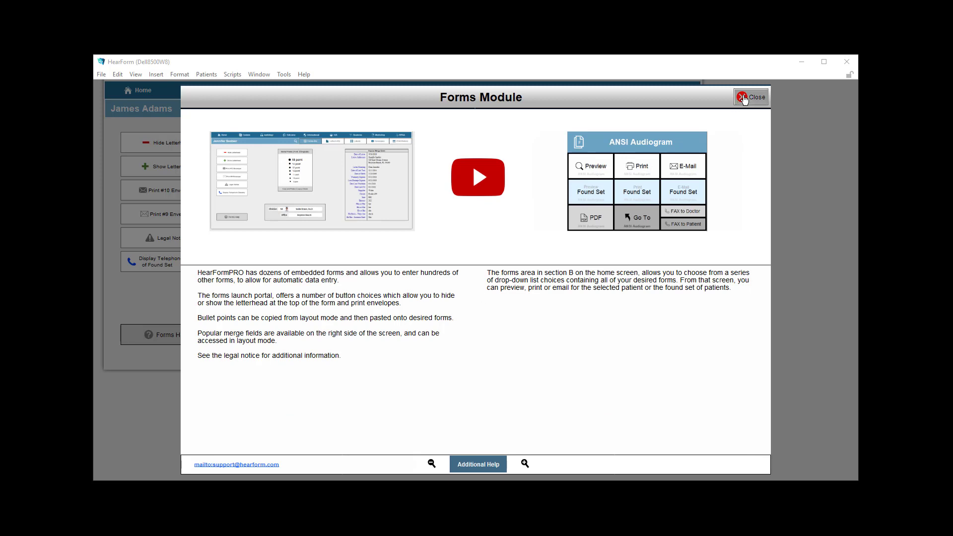
{"action": "left_click", "coordinate": [749, 96]}
{"action": "left_click", "coordinate": [184, 328]}
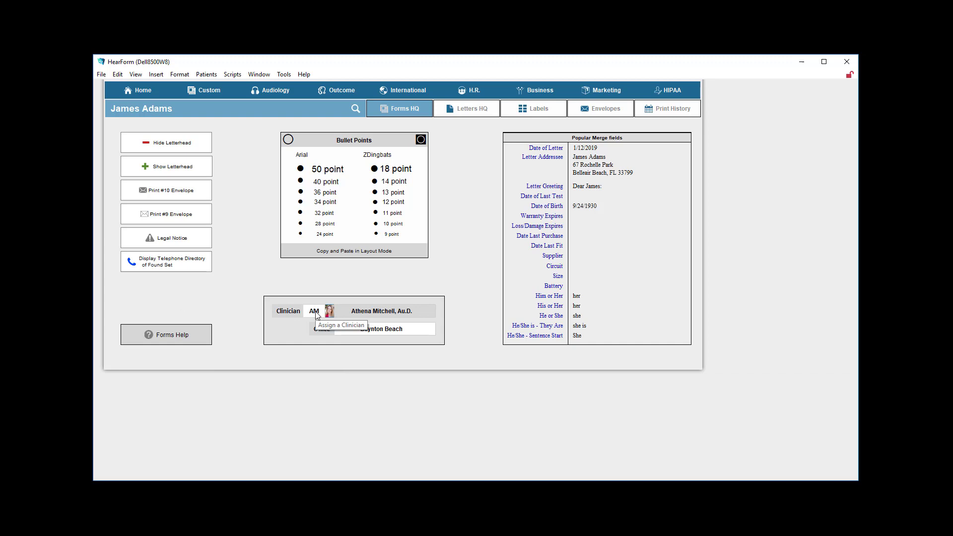
- View the available clinician and office choices on the Forms HQ screen without selecting any
{"action": "left_click", "coordinate": [316, 312]}
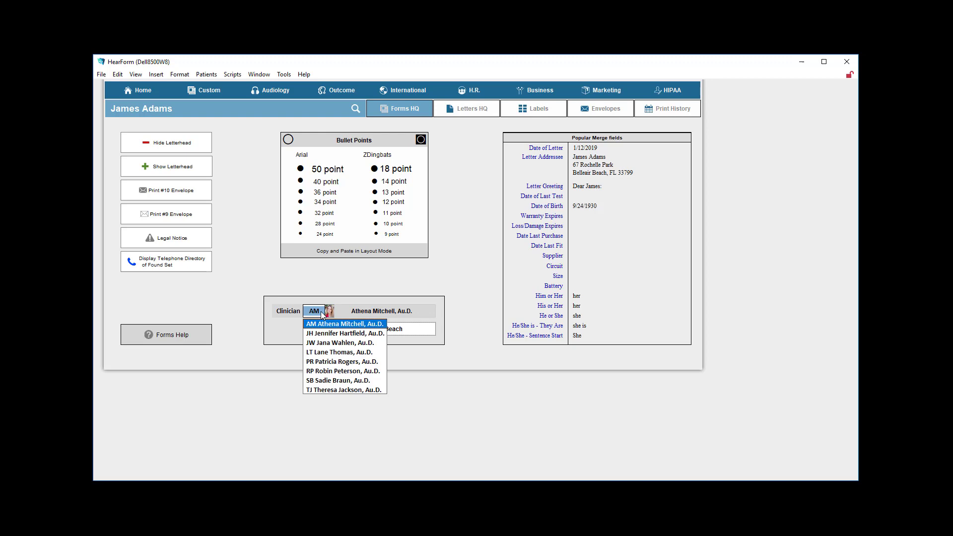
{"action": "left_click", "coordinate": [248, 262]}
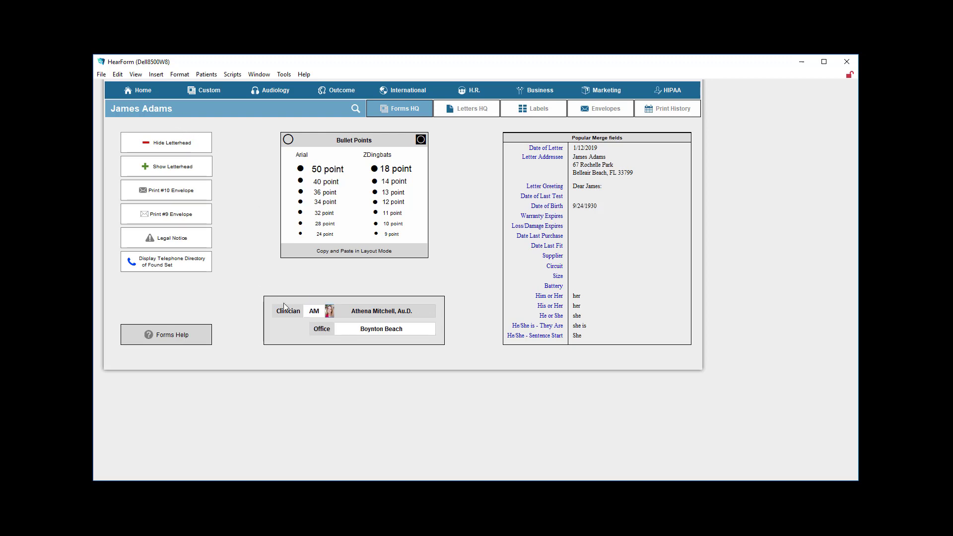
{"action": "left_click", "coordinate": [361, 330]}
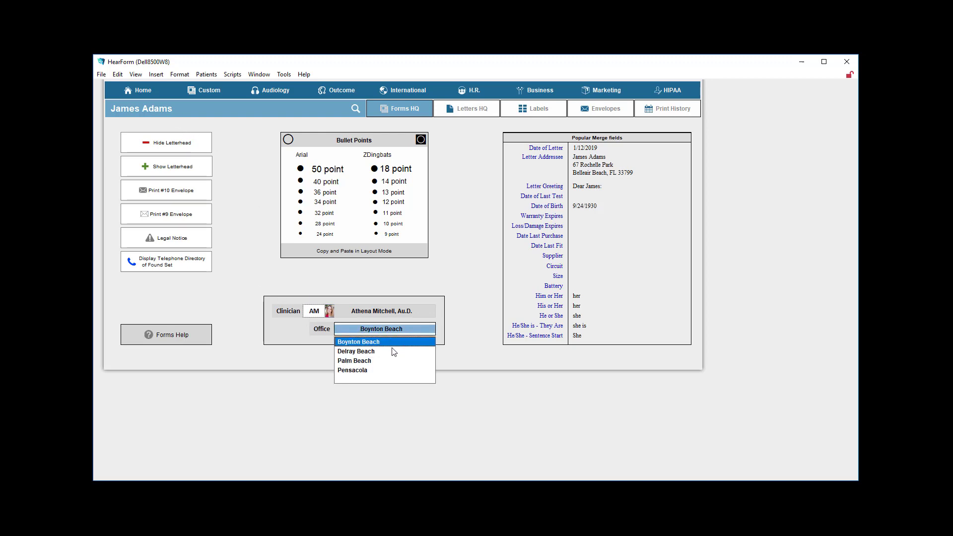
{"action": "left_click", "coordinate": [306, 278]}
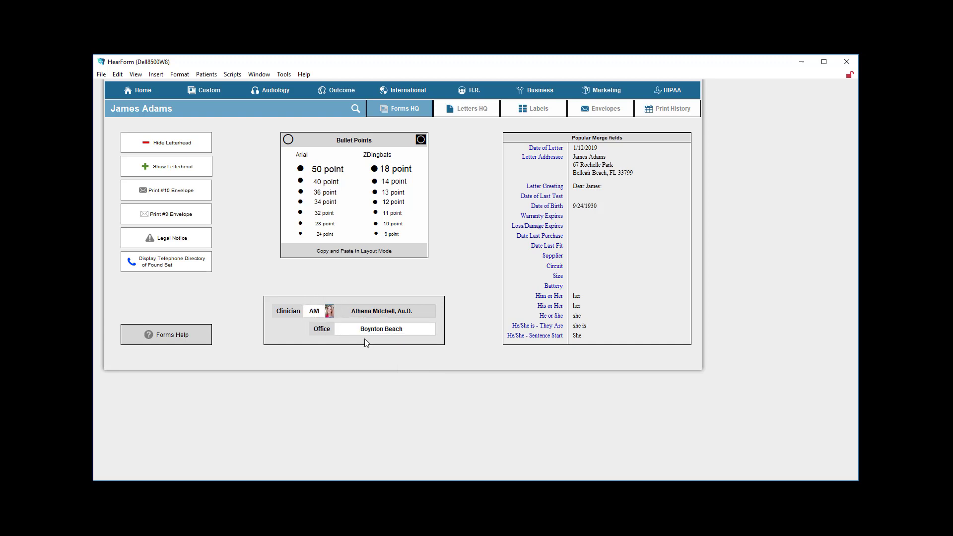
{"action": "left_click", "coordinate": [318, 317]}
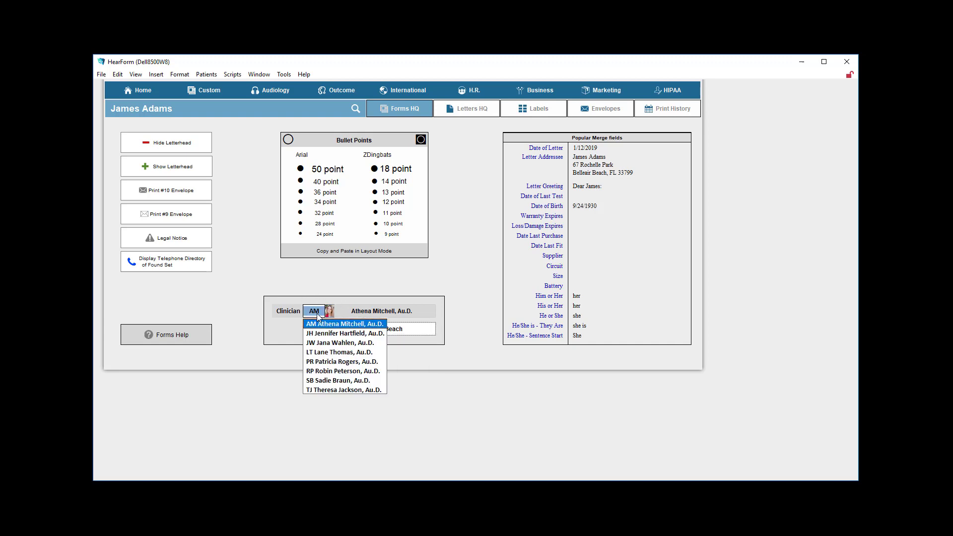
{"action": "left_click", "coordinate": [318, 276]}
- Set the patient's clinician to JH, and change it again to JW
{"action": "left_click", "coordinate": [317, 316]}
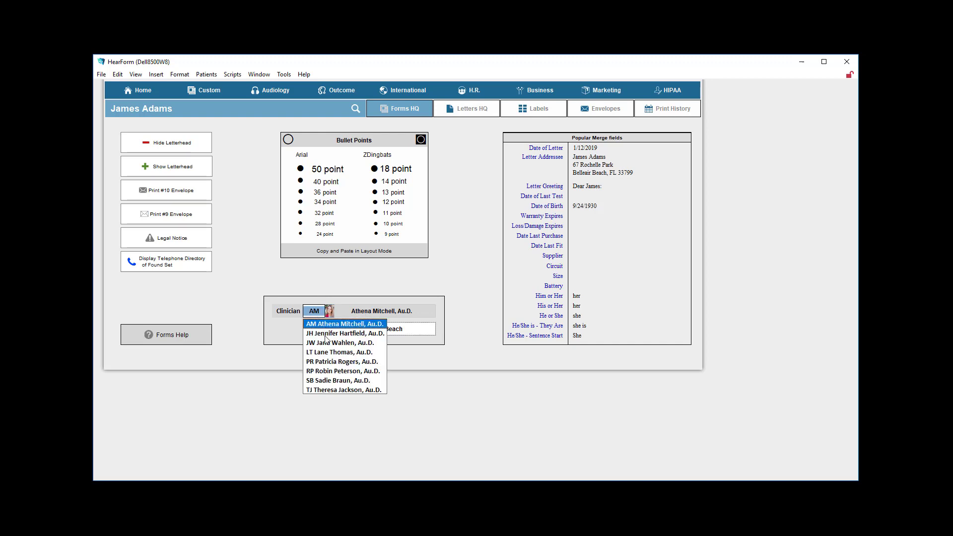
{"action": "left_click", "coordinate": [326, 333]}
{"action": "left_click", "coordinate": [311, 312]}
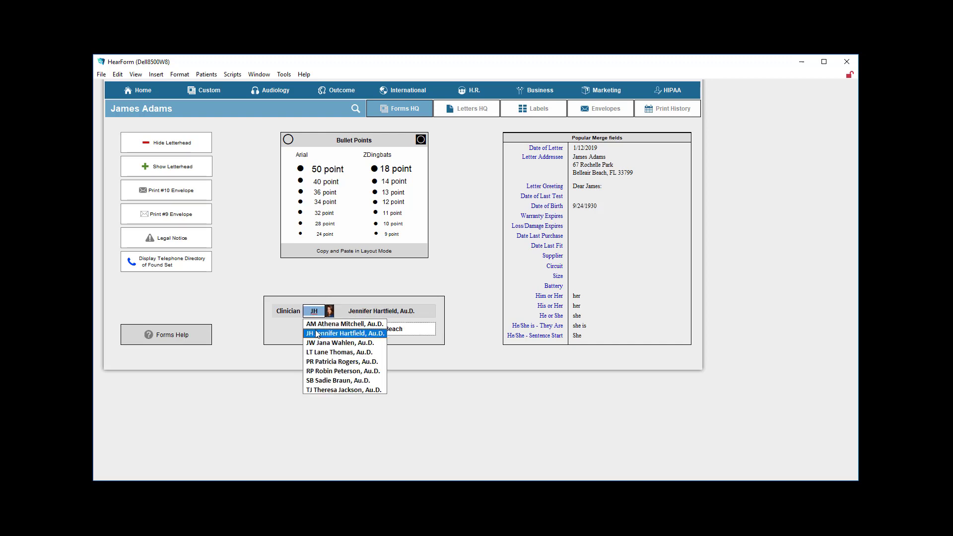
{"action": "left_click", "coordinate": [320, 343]}
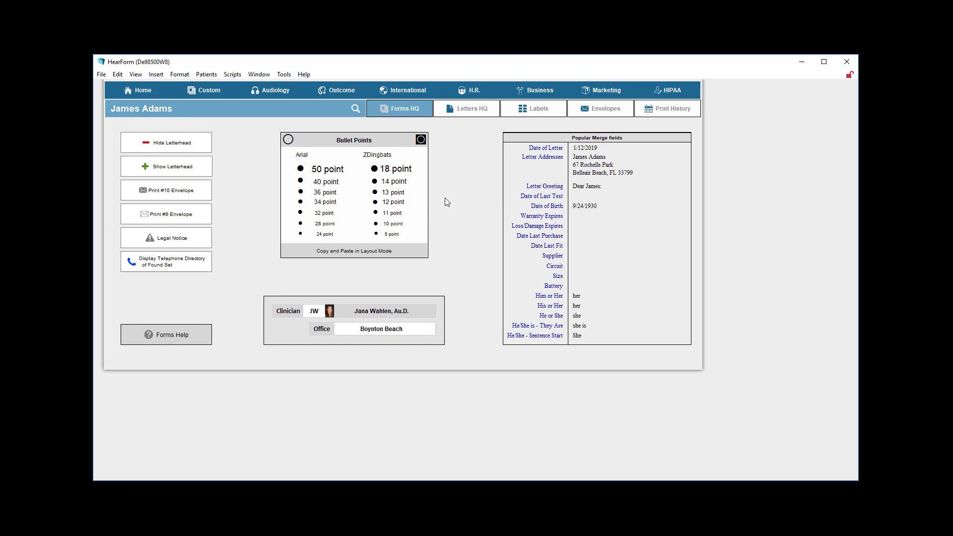
- Switch the Forms HQ screen to Layout mode, highlight the Letter Greeting merge field code, and return to Browse mode
{"action": "key", "text": "ctrl+l"}
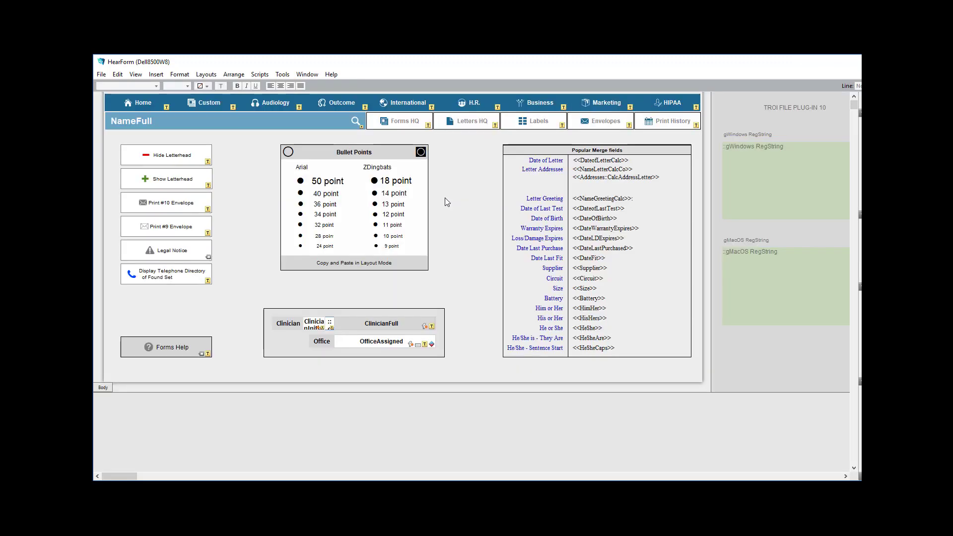
{"action": "double_click", "coordinate": [629, 199]}
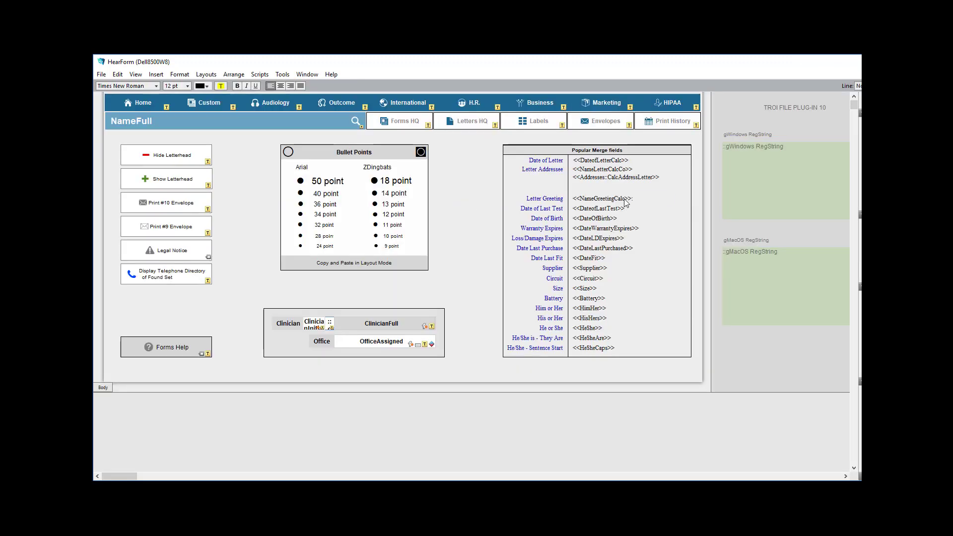
{"action": "left_click_drag", "start_coordinate": [613, 199], "coordinate": [570, 196]}
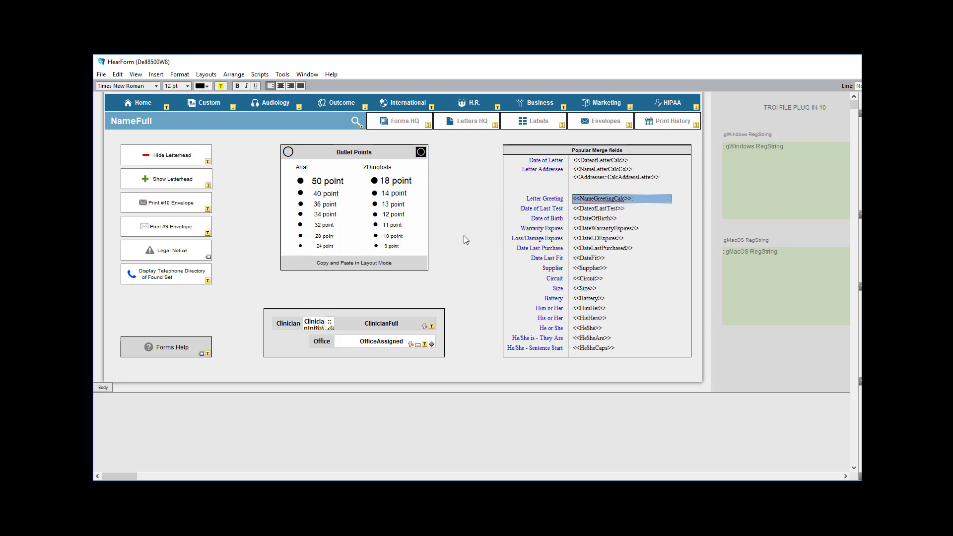
{"action": "key", "text": "Escape"}
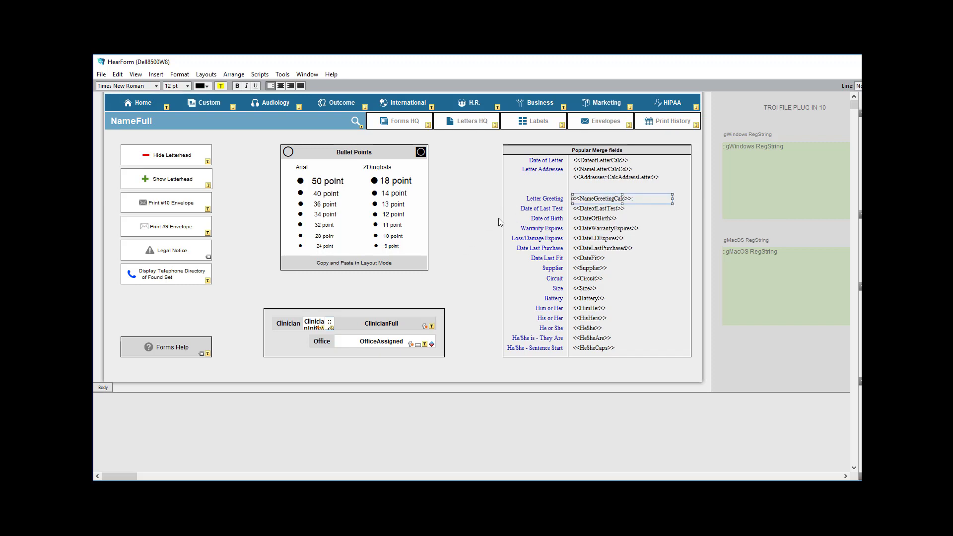
{"action": "key", "text": "ctrl+b"}
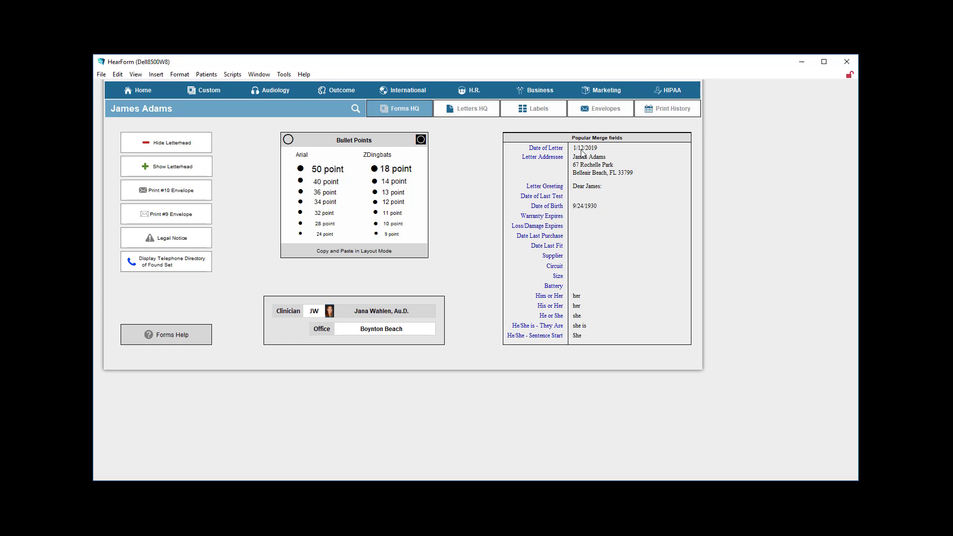
- View the current patient's print history, find the patients filed under S, and open the first one's print history
{"action": "left_click", "coordinate": [651, 113]}
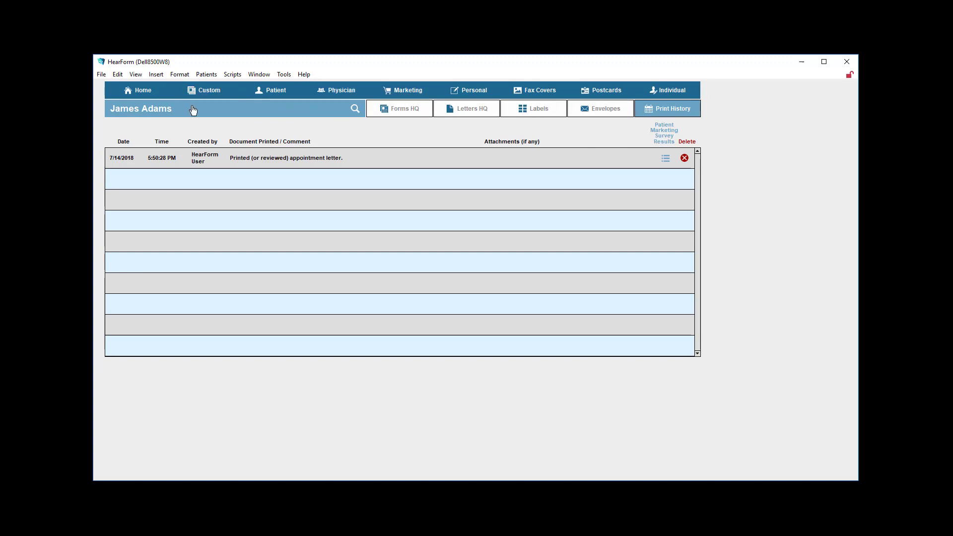
{"action": "left_click", "coordinate": [140, 90]}
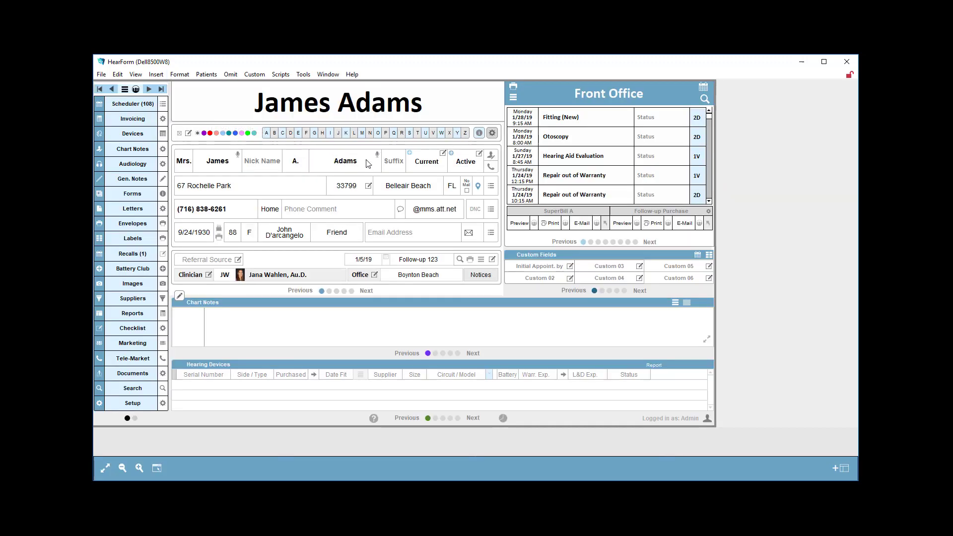
{"action": "left_click", "coordinate": [410, 135]}
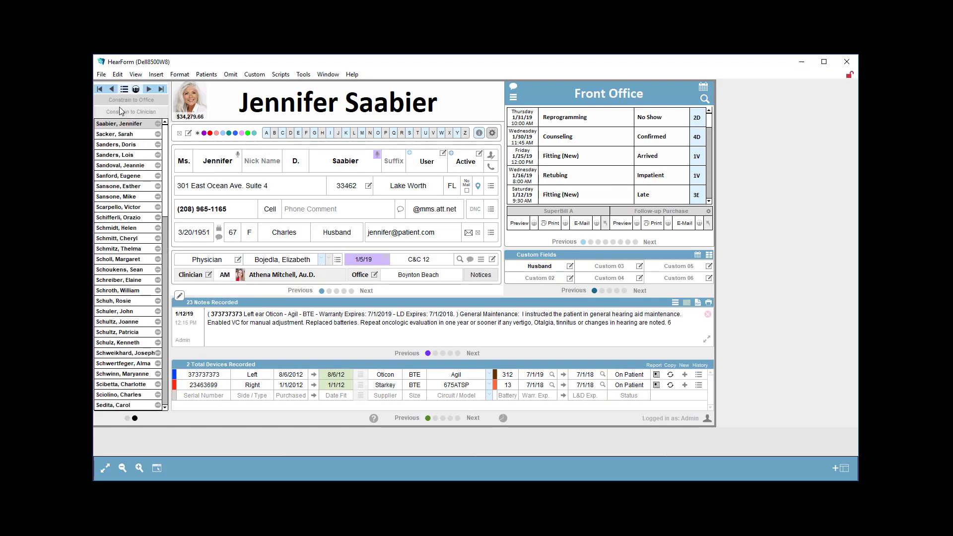
{"action": "left_click", "coordinate": [124, 90]}
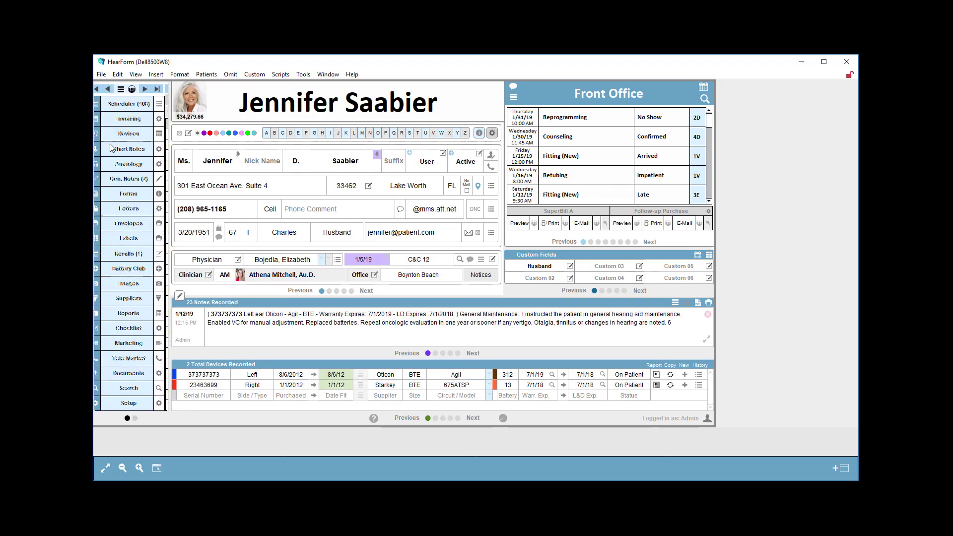
{"action": "left_click", "coordinate": [127, 194]}
{"action": "left_click", "coordinate": [658, 114]}
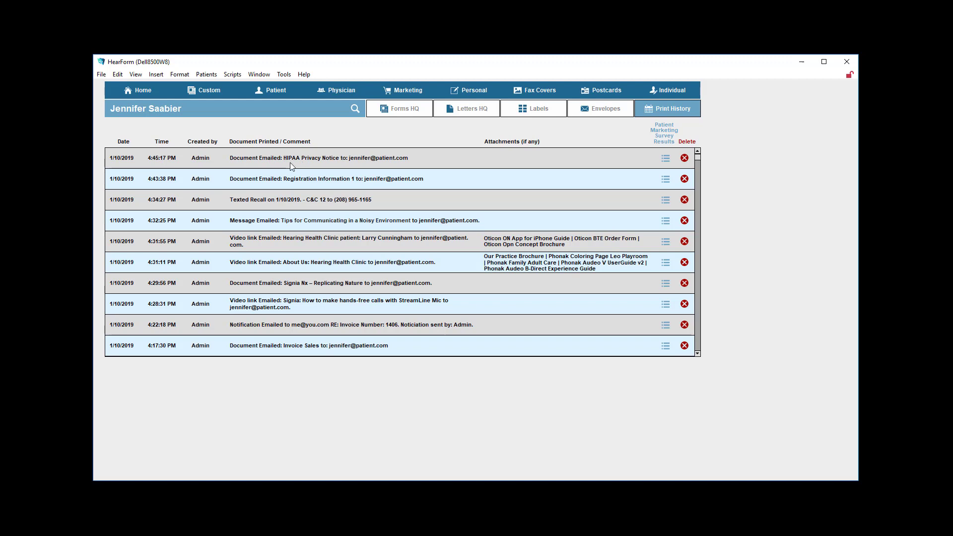
{"action": "left_click", "coordinate": [389, 183]}
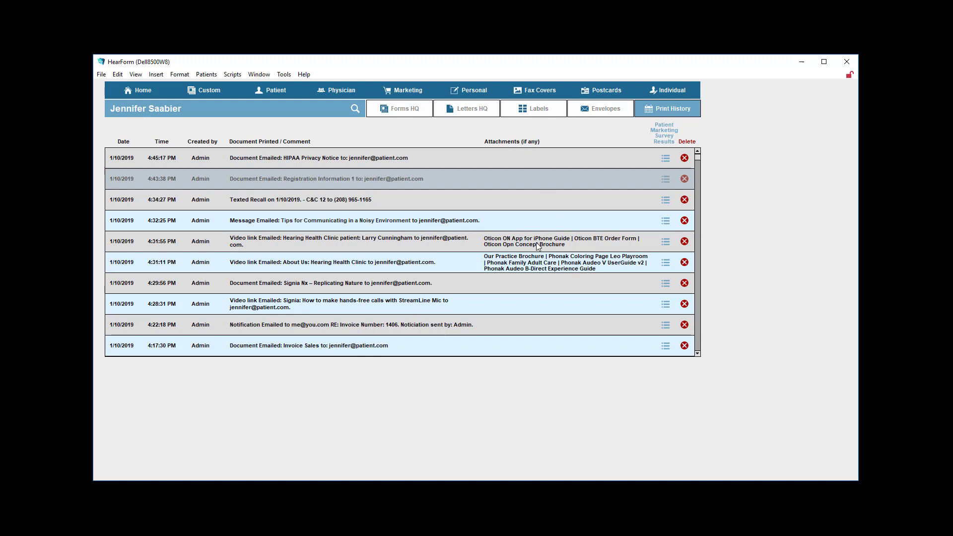
- Record No for whether the patient read or watched the e-mailed About Us video link, and close its survey results
{"action": "left_click", "coordinate": [665, 265]}
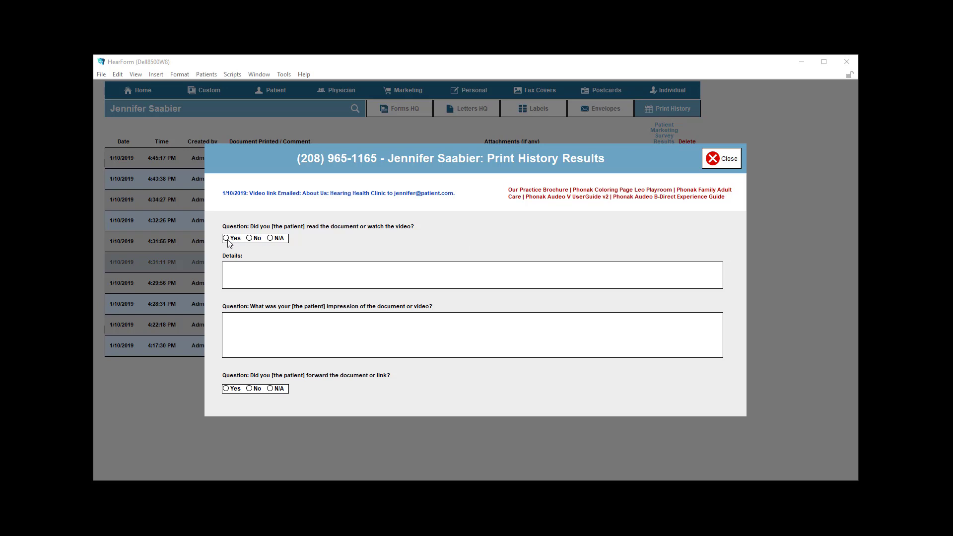
{"action": "left_click", "coordinate": [249, 238]}
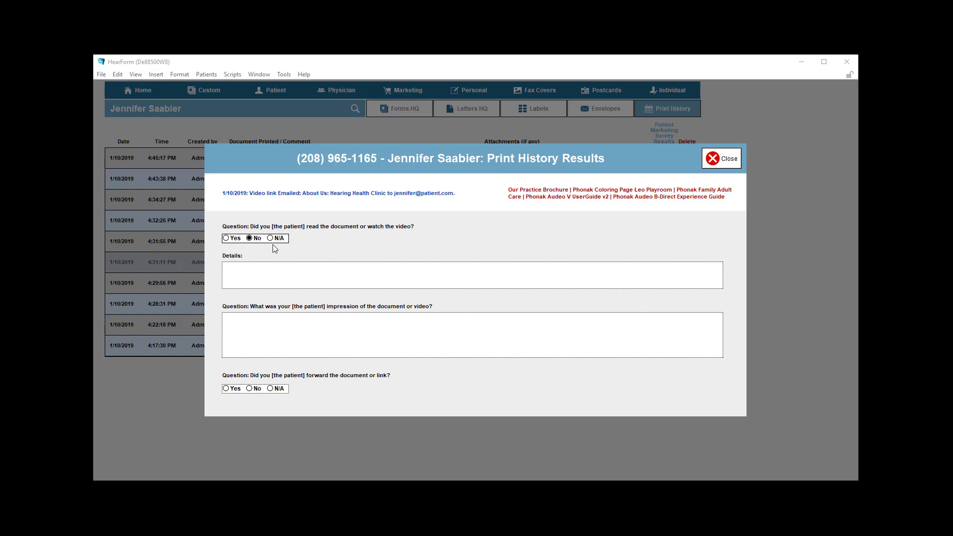
{"action": "left_click", "coordinate": [713, 158]}
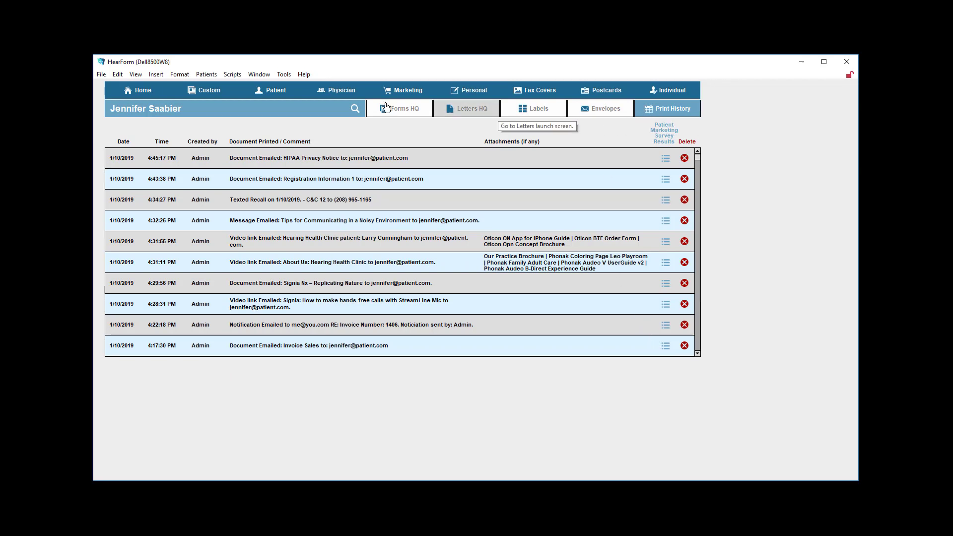
- View the custom letters screen and its date of letter field, and go back to Forms HQ
{"action": "left_click", "coordinate": [213, 90]}
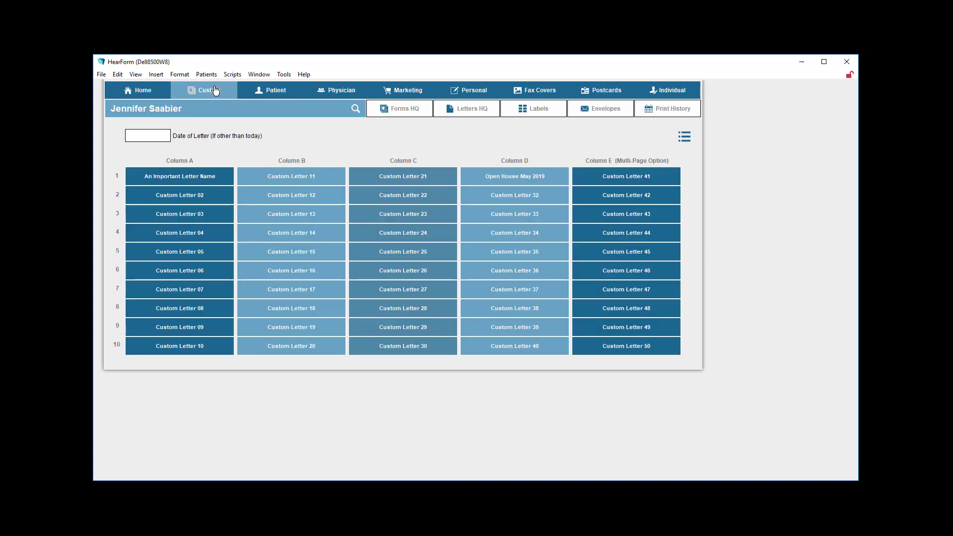
{"action": "left_click", "coordinate": [163, 136]}
{"action": "left_click", "coordinate": [404, 110]}
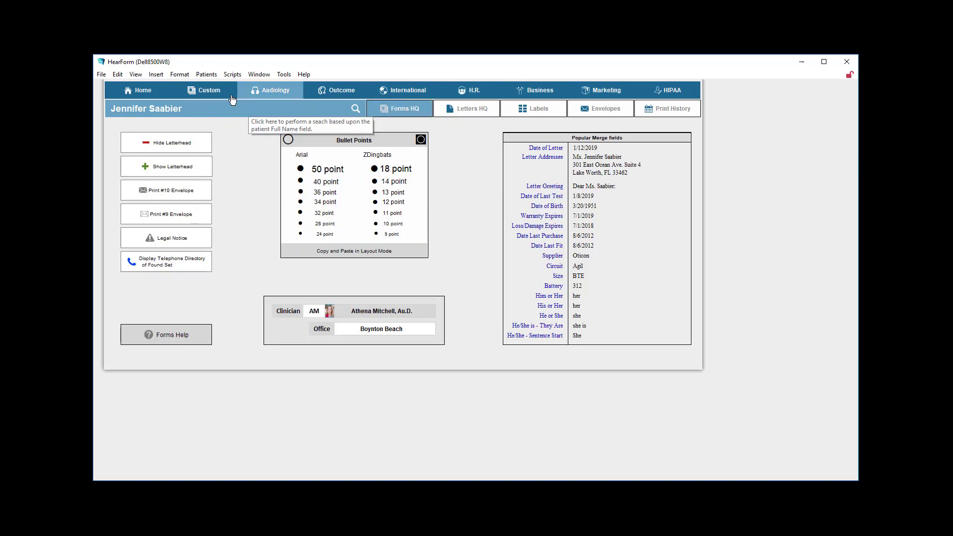
- Look over the Custom and Audiology form lists and open the Cerumen Removal Consent custom form
{"action": "left_click", "coordinate": [229, 97]}
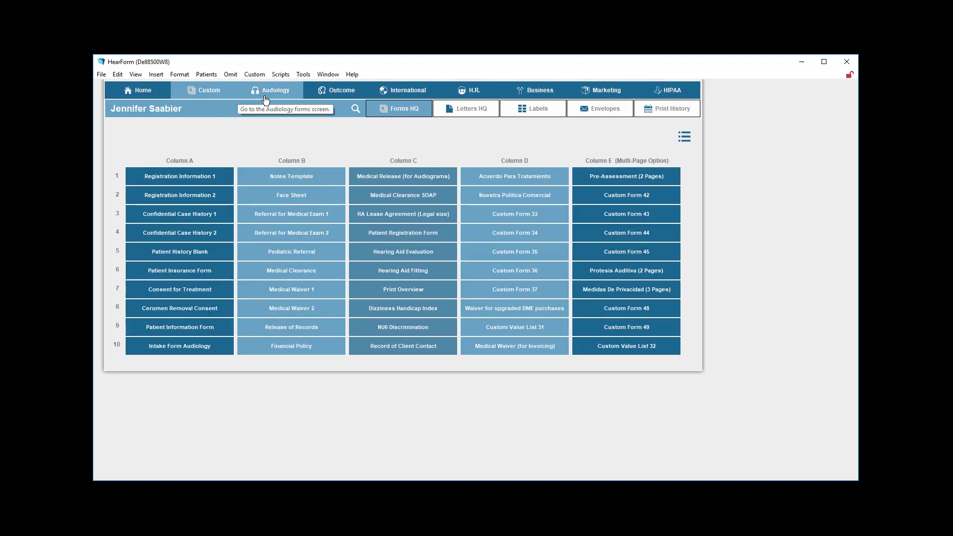
{"action": "left_click", "coordinate": [281, 95]}
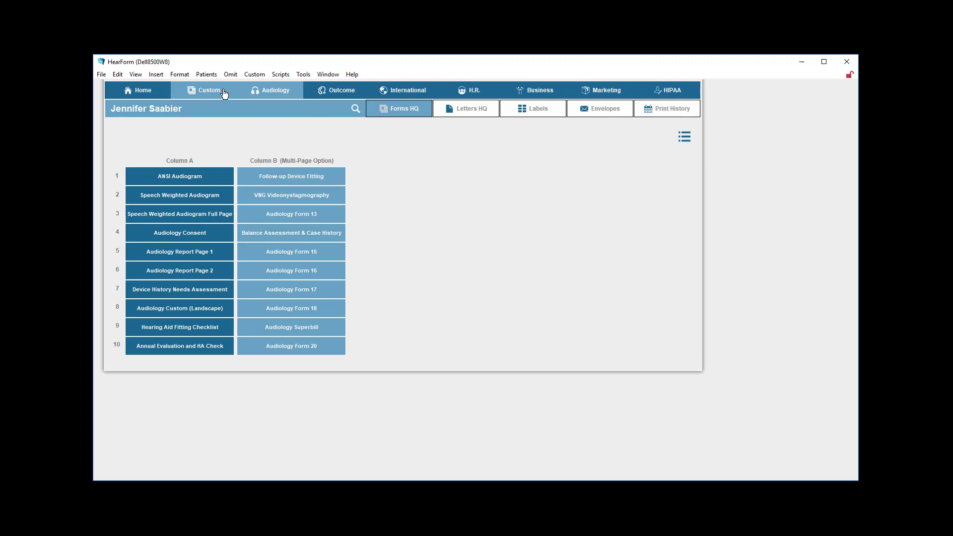
{"action": "left_click", "coordinate": [220, 93]}
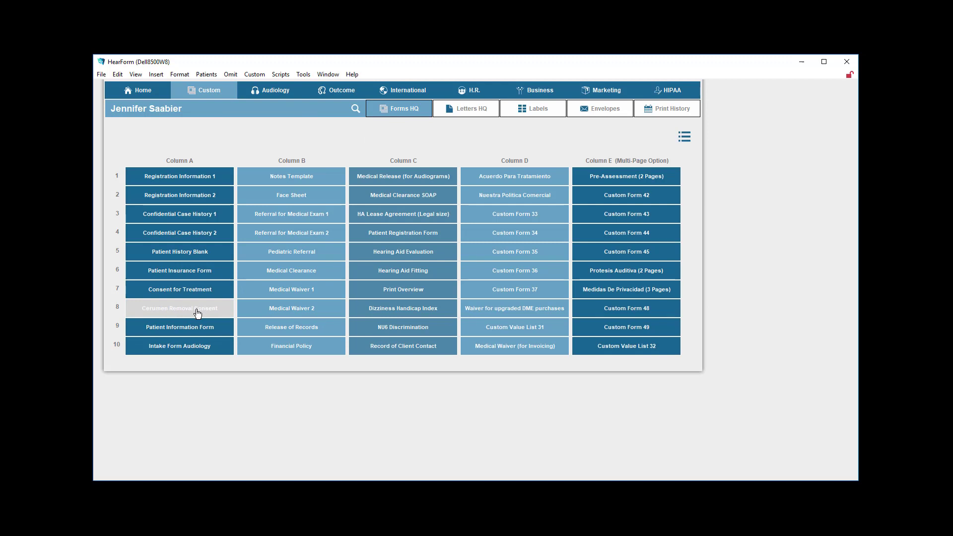
{"action": "left_click", "coordinate": [211, 315]}
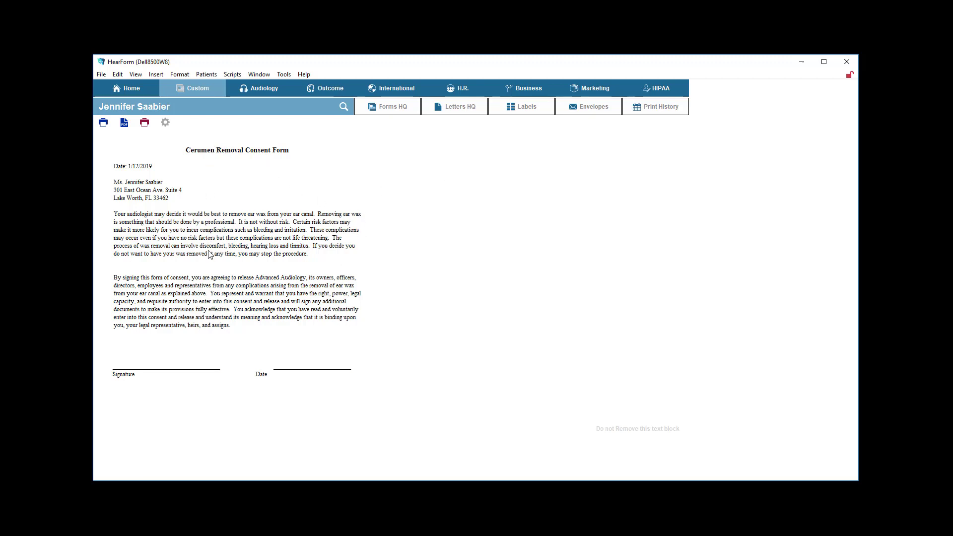
- Show the status toolbar and open the Cerumen Removal Consent form for layout editing
{"action": "key", "text": "alt"}
{"action": "key", "text": "ctrl+alt+s"}
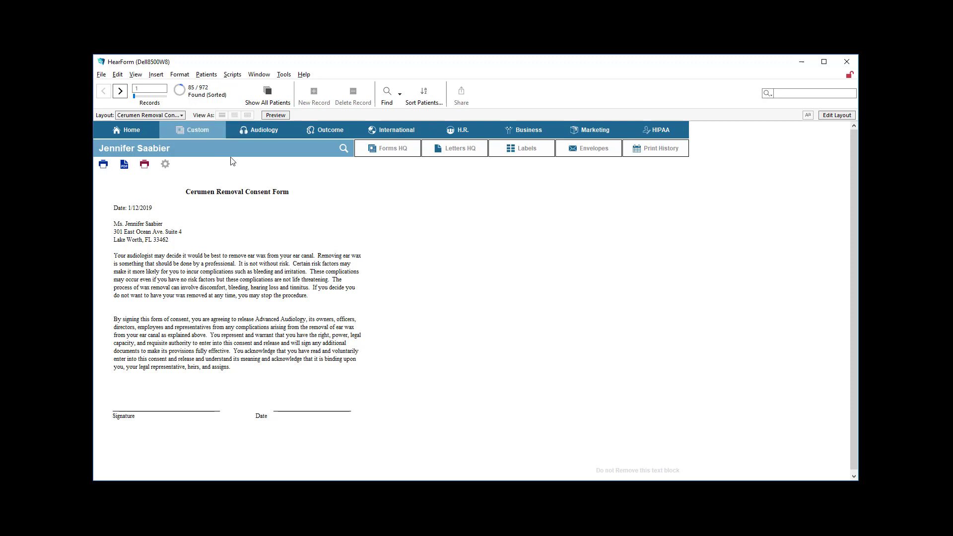
{"action": "left_click", "coordinate": [828, 118]}
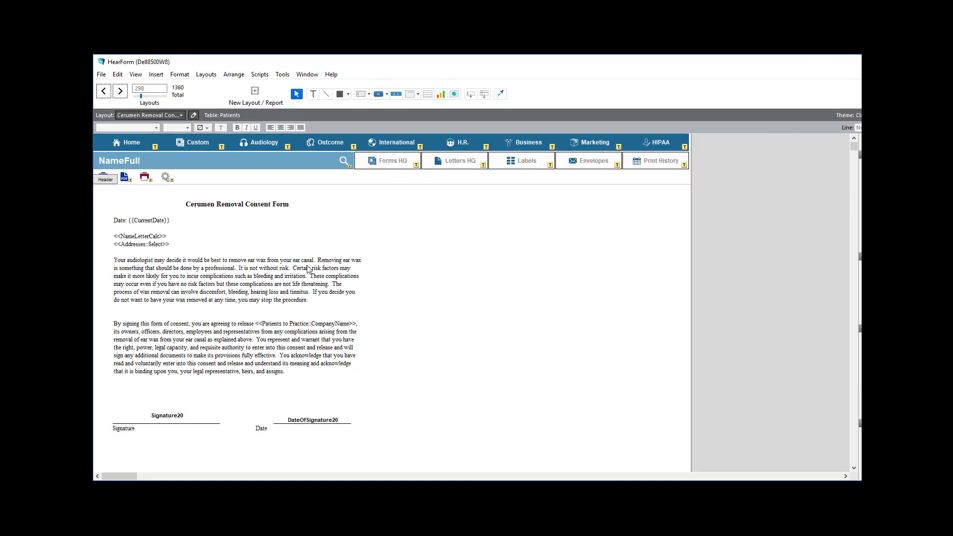
- Open Layout Setup, highlight the exact layout name for copying, and return to Browse mode without changing the layout
{"action": "left_click", "coordinate": [194, 116]}
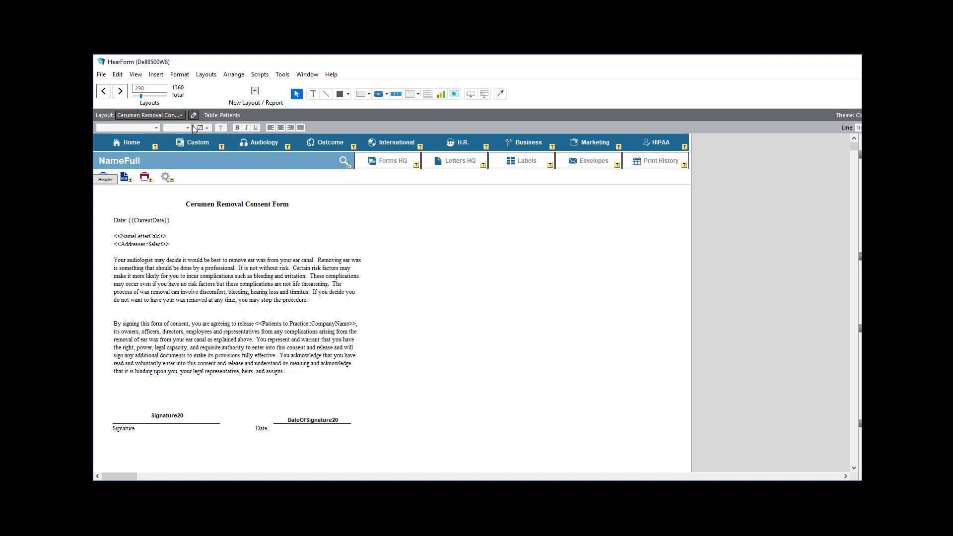
{"action": "left_click", "coordinate": [194, 116]}
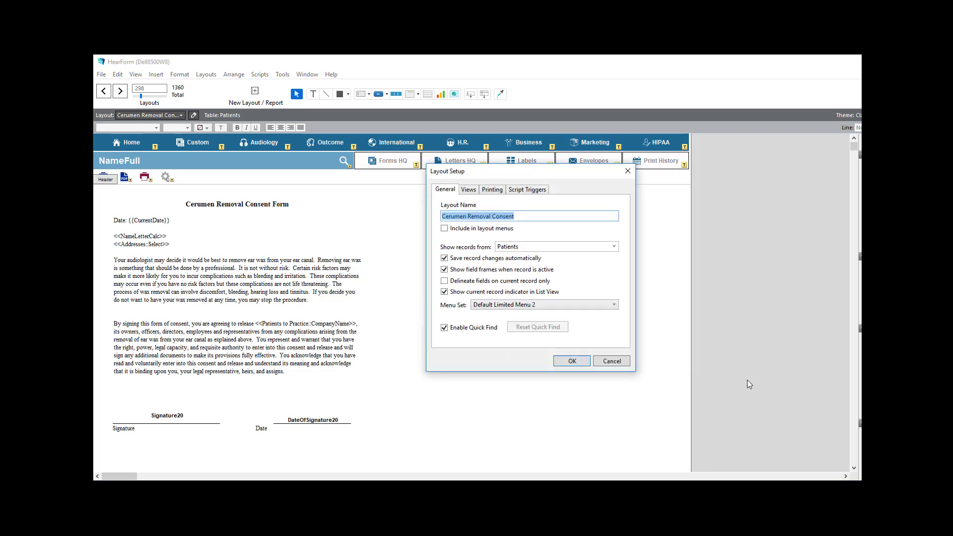
{"action": "left_click_drag", "start_coordinate": [550, 176], "coordinate": [371, 163]}
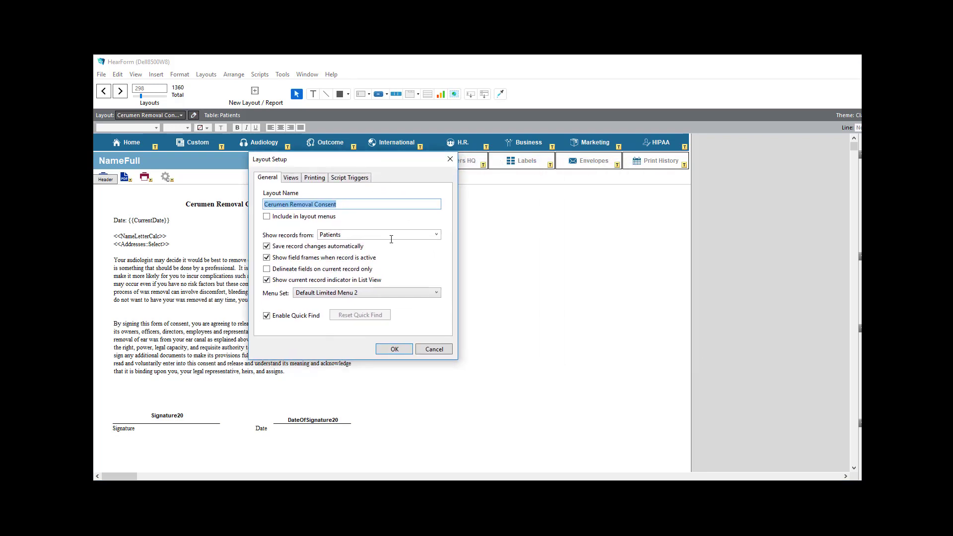
{"action": "left_click", "coordinate": [353, 209]}
{"action": "left_click_drag", "start_coordinate": [353, 209], "coordinate": [248, 205]}
{"action": "left_click", "coordinate": [356, 206]}
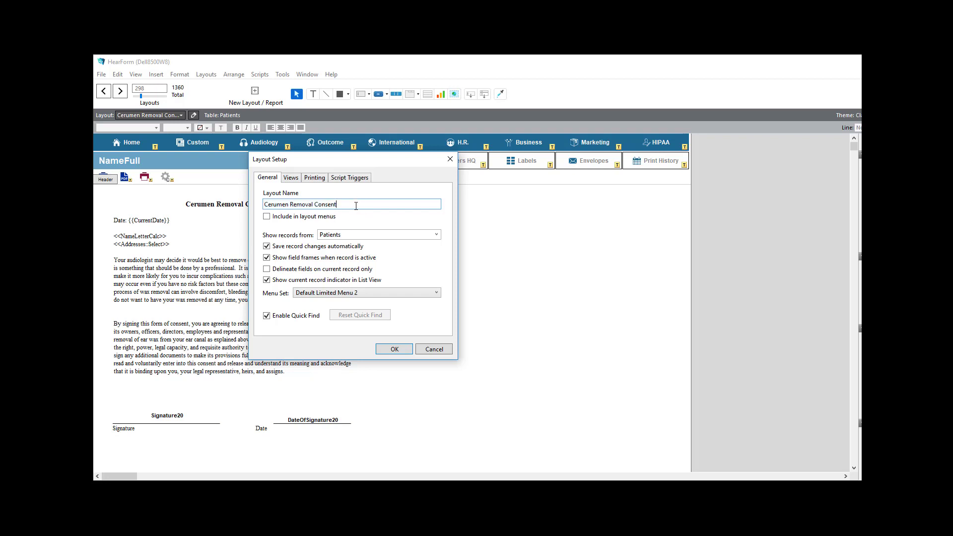
{"action": "left_click_drag", "start_coordinate": [356, 206], "coordinate": [264, 201]}
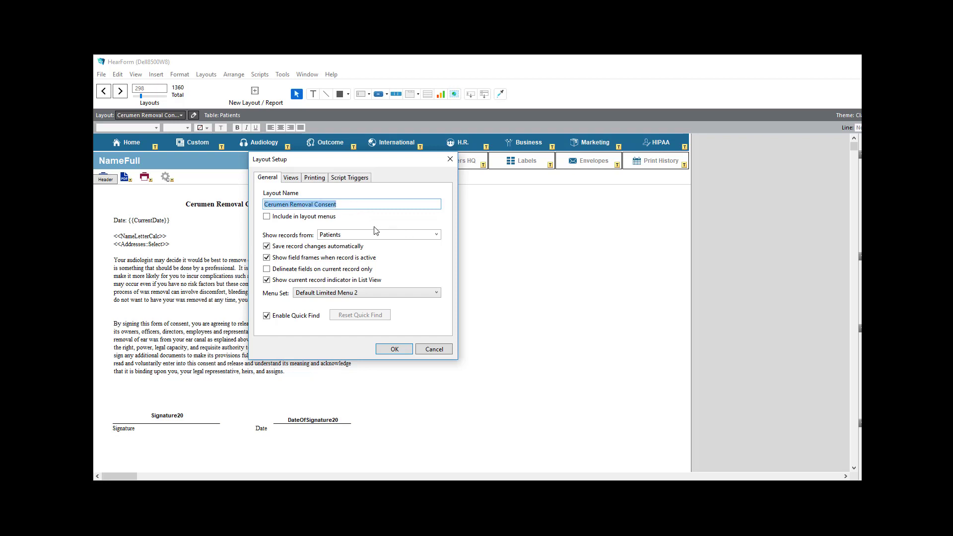
{"action": "right_click", "coordinate": [330, 204]}
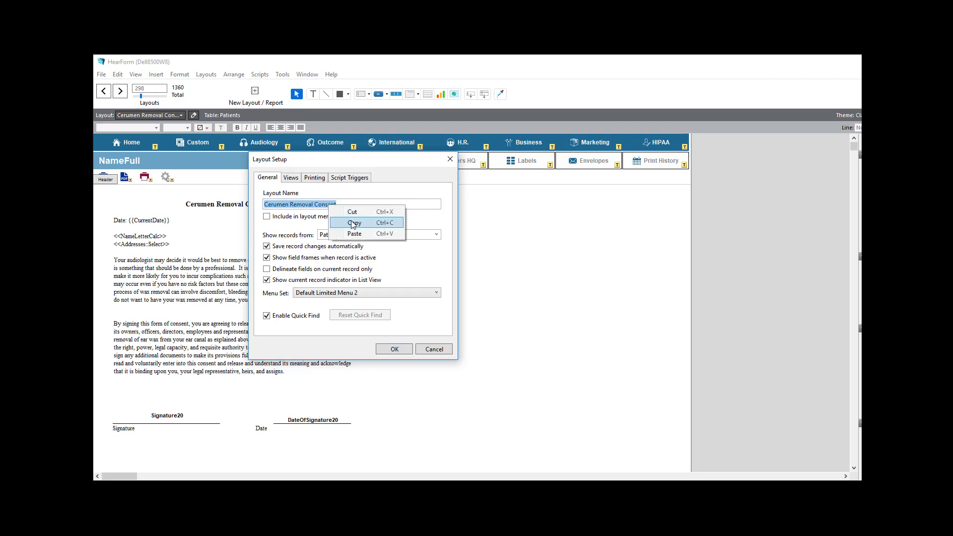
{"action": "left_click", "coordinate": [429, 265]}
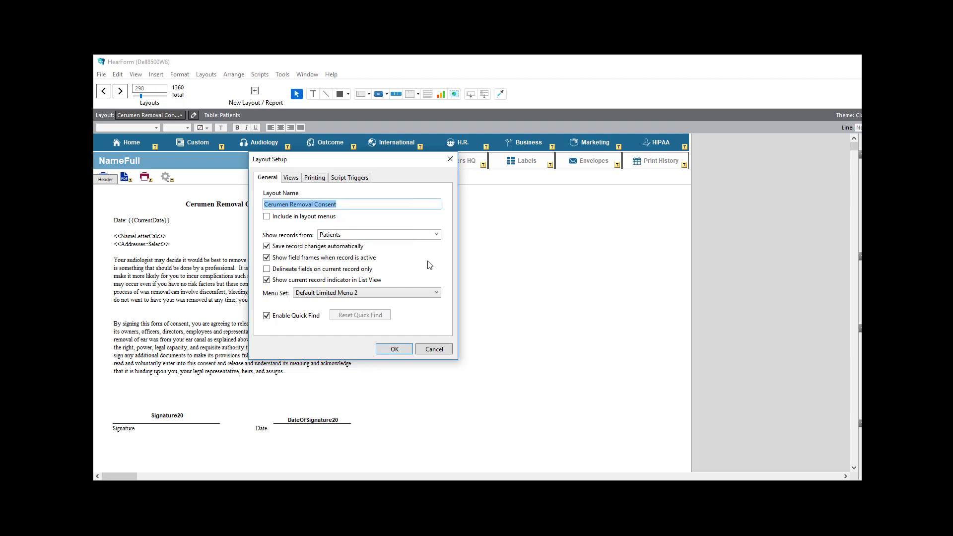
{"action": "left_click", "coordinate": [439, 353]}
{"action": "key", "text": "ctrl+b"}
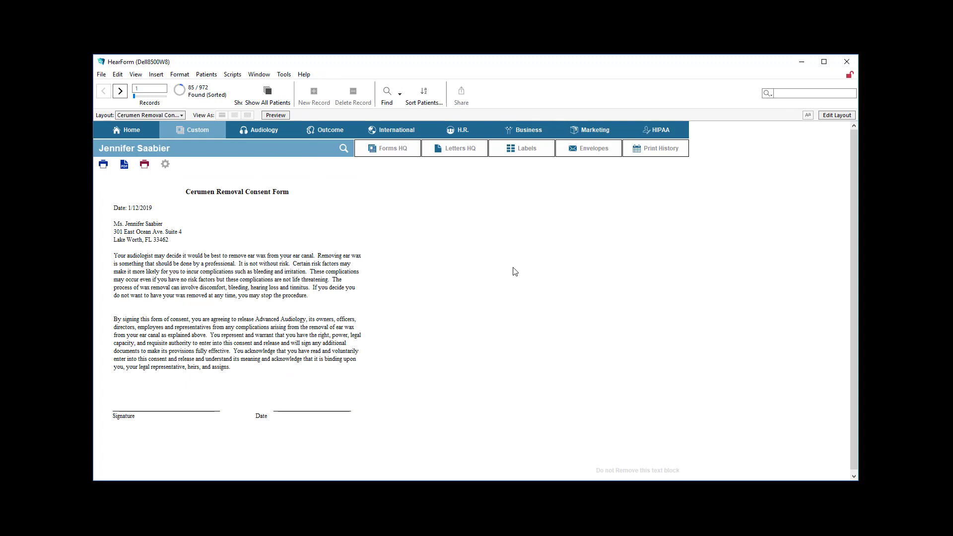
- Return to the home screen and open the value list behind the first form selector for editing, with the whole dialog in view
{"action": "left_click", "coordinate": [146, 132]}
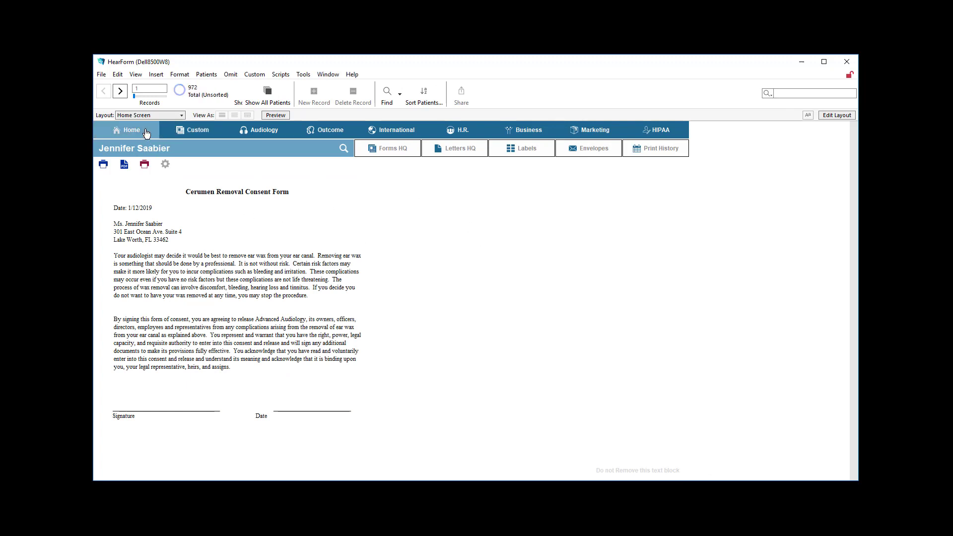
{"action": "left_click", "coordinate": [571, 253]}
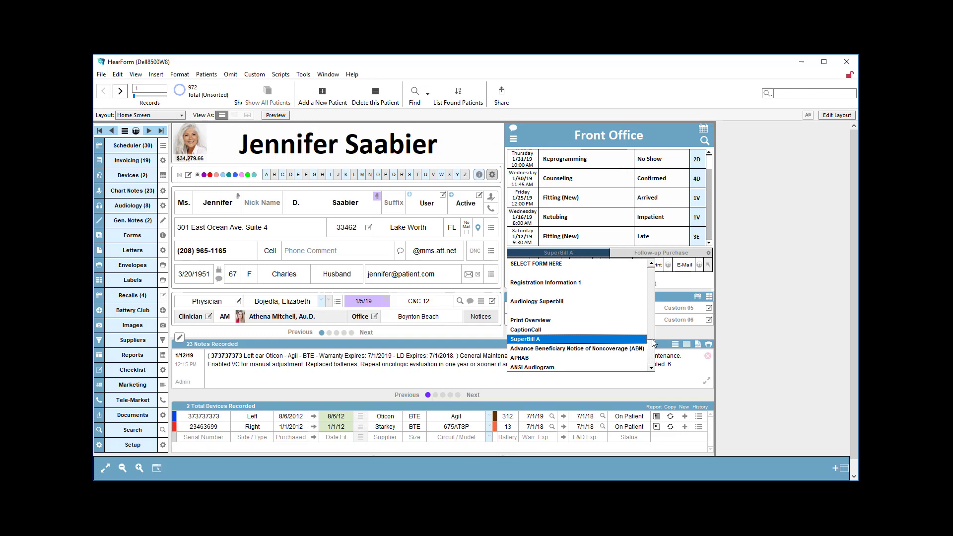
{"action": "scroll", "coordinate": [653, 342], "scroll_direction": "down", "scroll_amount": 2}
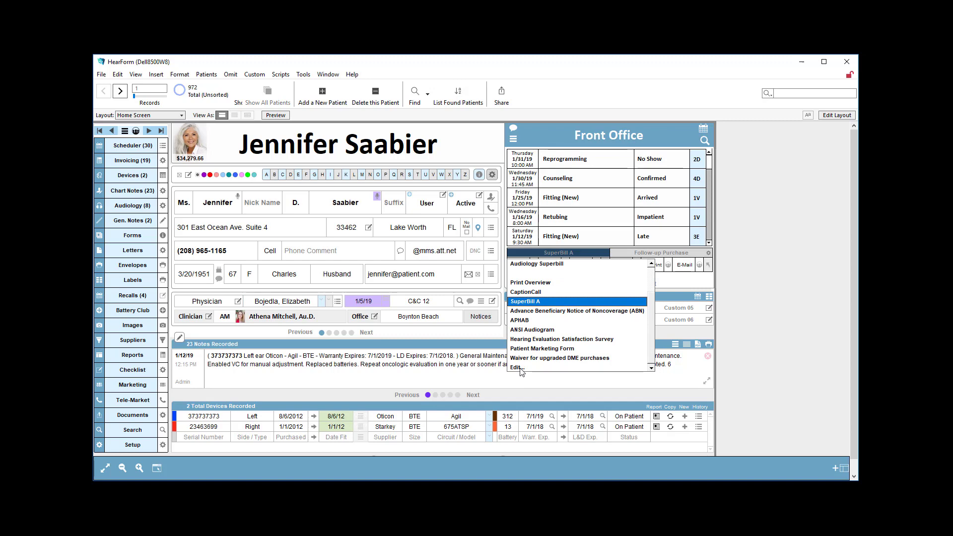
{"action": "left_click", "coordinate": [518, 368]}
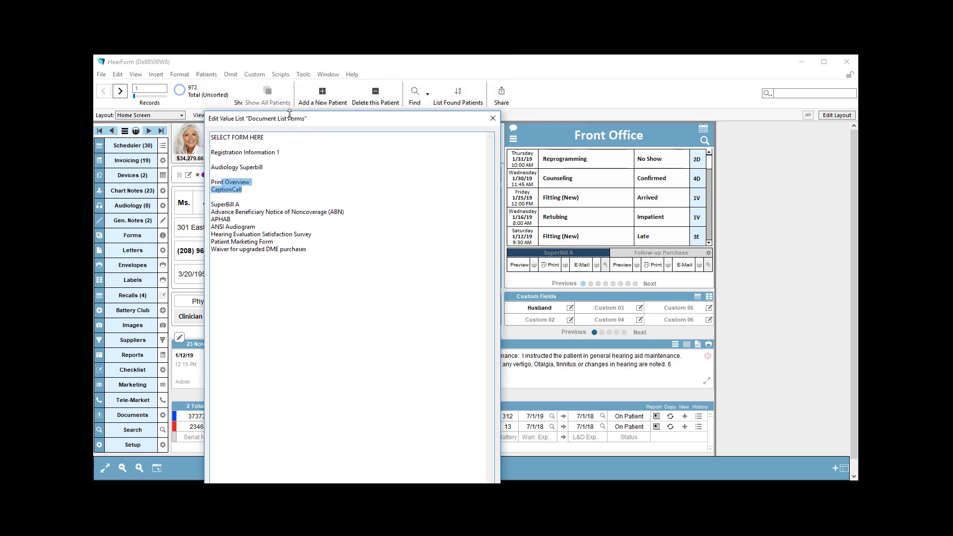
{"action": "left_click_drag", "start_coordinate": [301, 121], "coordinate": [321, 81]}
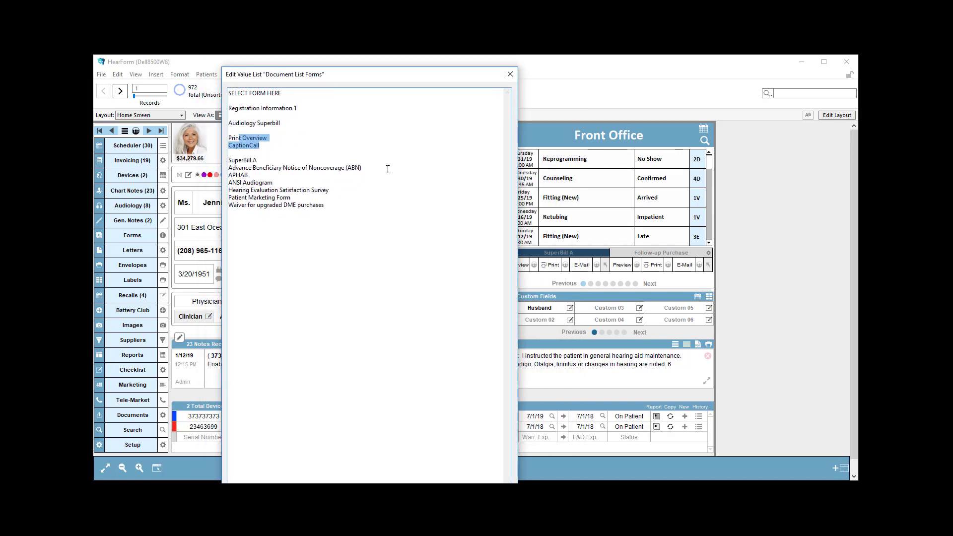
{"action": "left_click", "coordinate": [282, 162]}
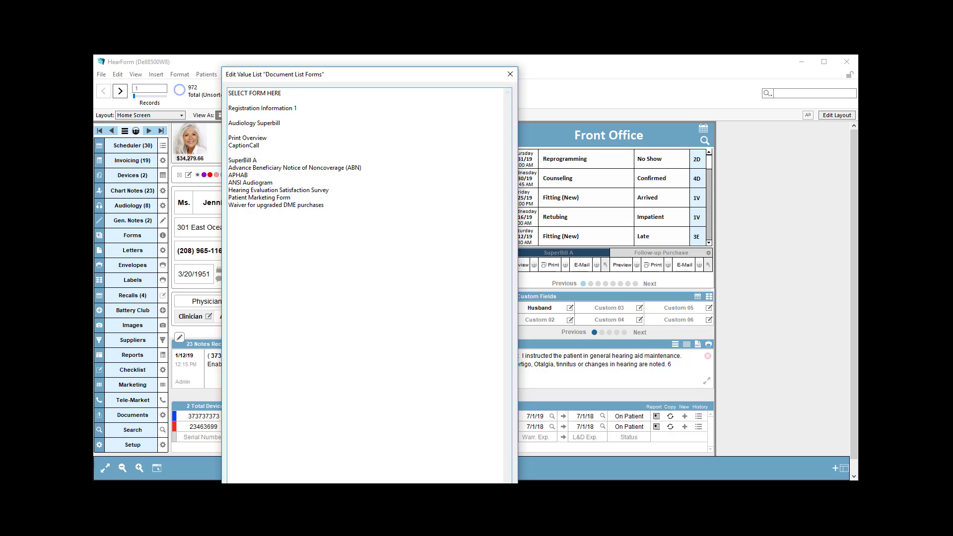
{"action": "left_click_drag", "start_coordinate": [327, 482], "coordinate": [327, 453]}
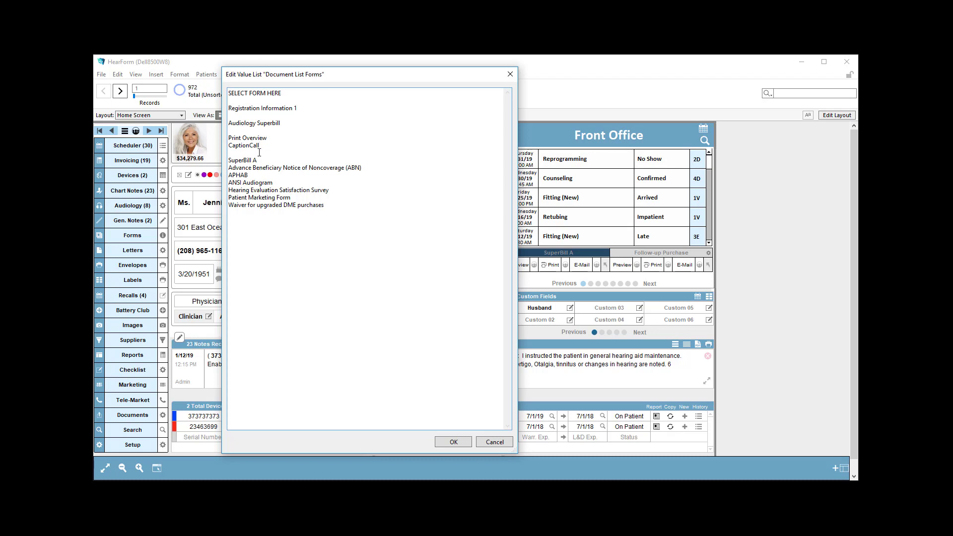
- Add Cerumen Removal Consent on its own line between CaptionCall and SuperBill A, and save the form list
{"action": "key", "text": "BackSpace"}
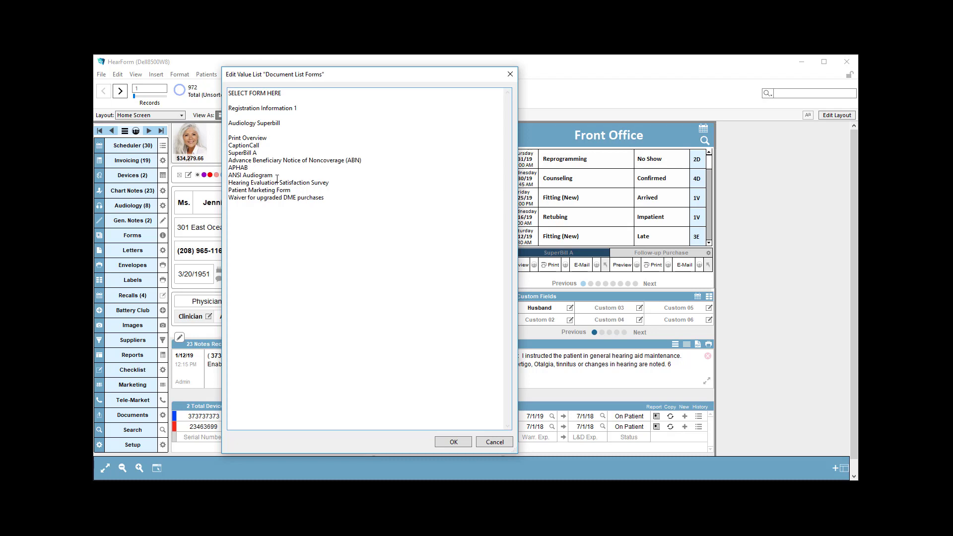
{"action": "key", "text": "Return"}
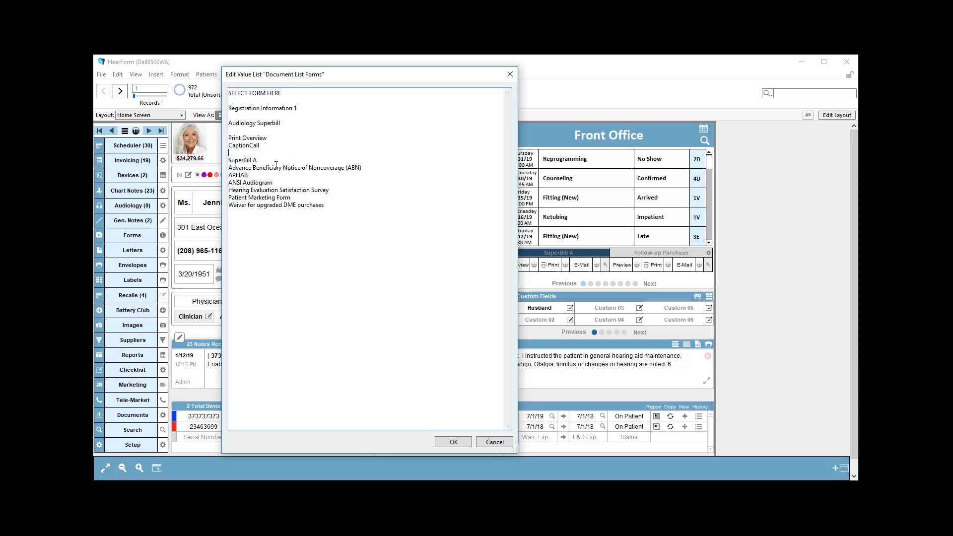
{"action": "key", "text": "ctrl+v"}
{"action": "right_click", "coordinate": [278, 154]}
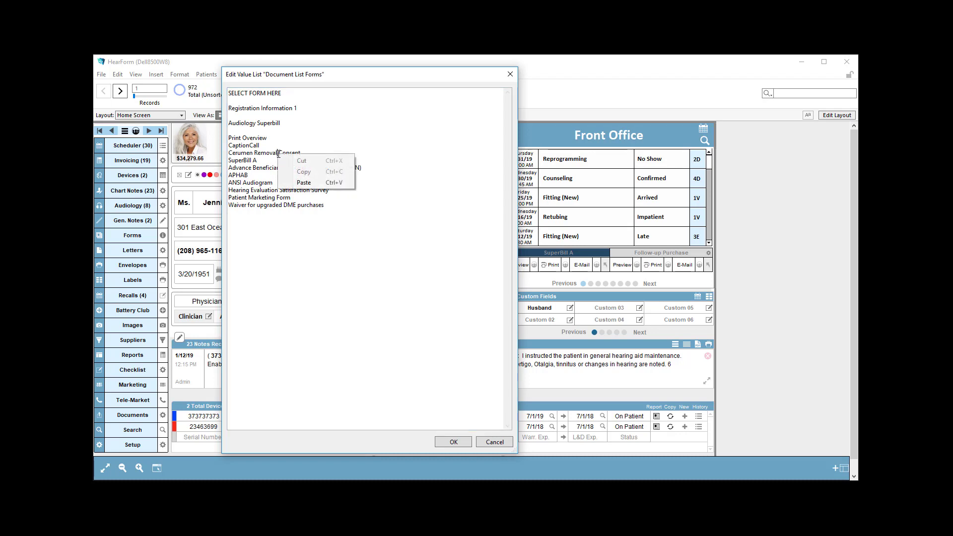
{"action": "left_click", "coordinate": [311, 147]}
{"action": "left_click_drag", "start_coordinate": [306, 155], "coordinate": [213, 157]}
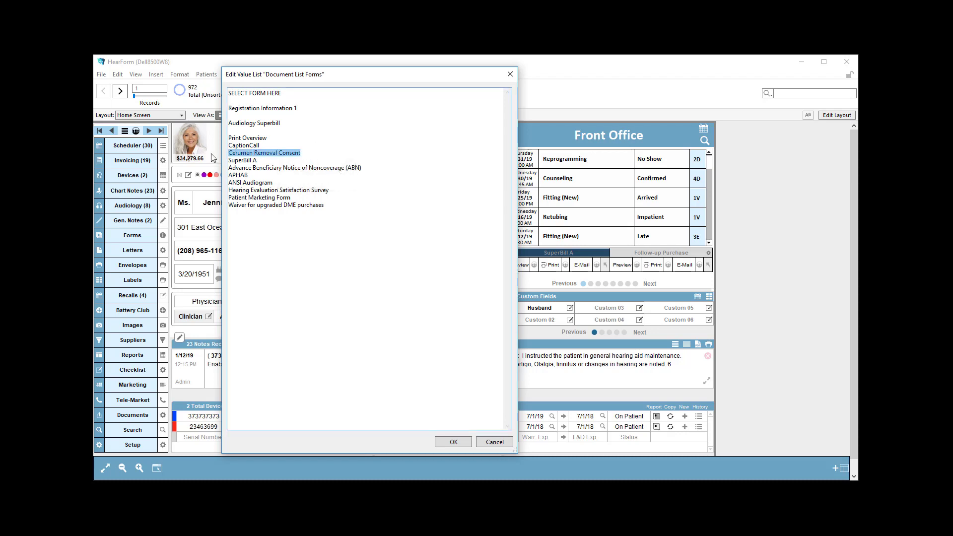
{"action": "left_click", "coordinate": [306, 153]}
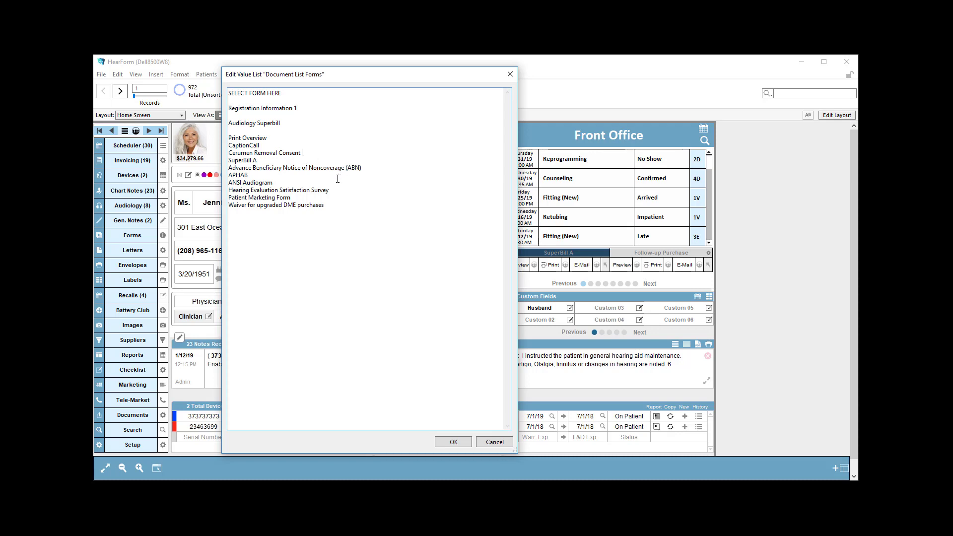
{"action": "left_click_drag", "start_coordinate": [299, 152], "coordinate": [228, 153]}
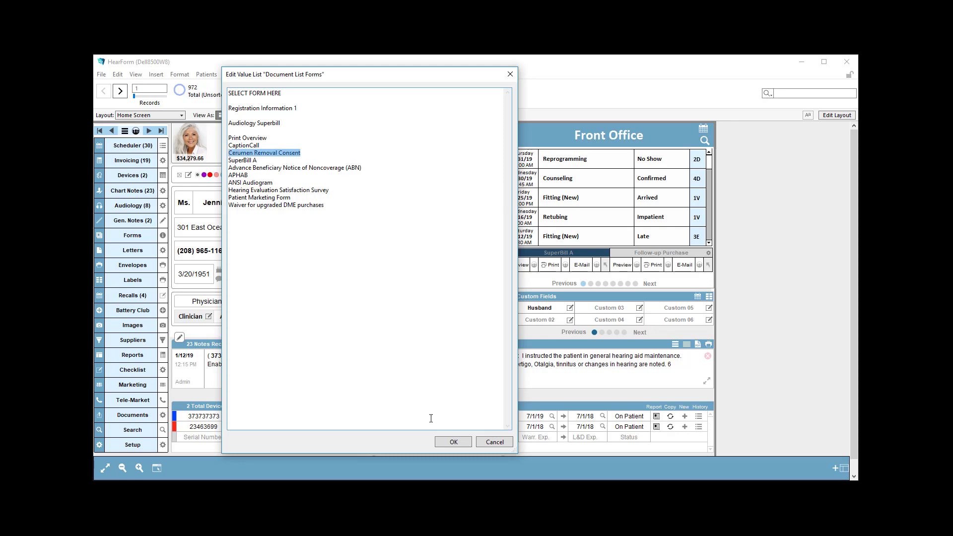
{"action": "left_click", "coordinate": [453, 442]}
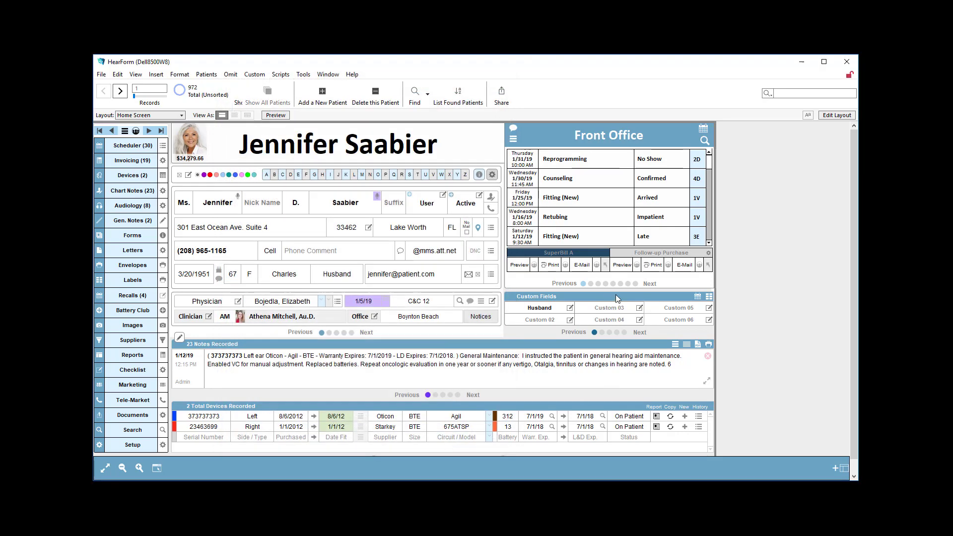
- Select Cerumen Removal Consent in the home screen's first form selector in place of SuperBill A
{"action": "left_click", "coordinate": [580, 254]}
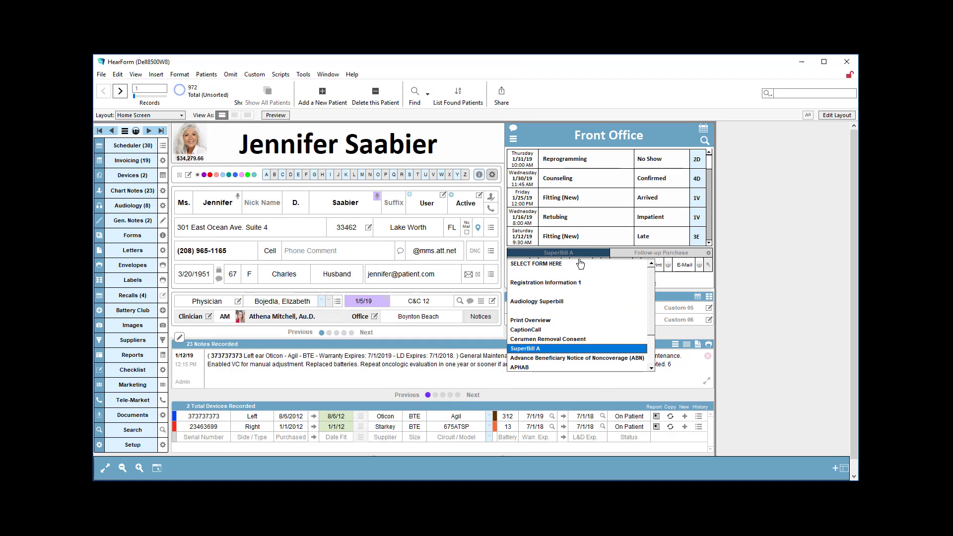
{"action": "left_click", "coordinate": [533, 341]}
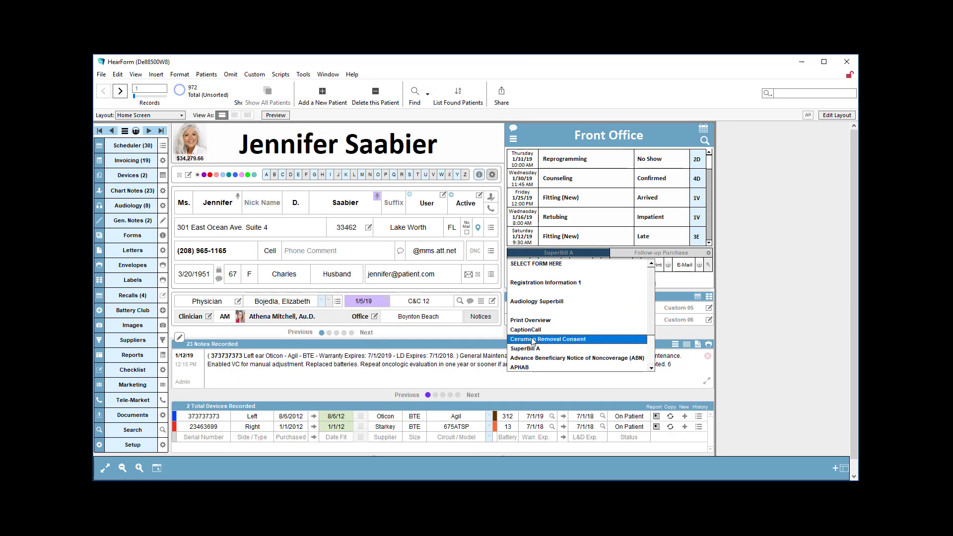
{"action": "left_click", "coordinate": [532, 339]}
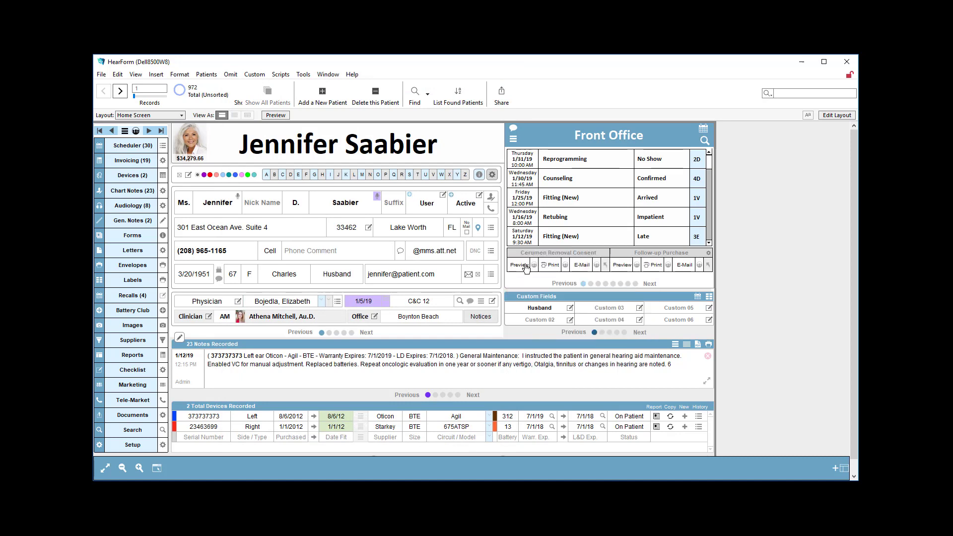
- Try to e-mail the consent form, exit the process, and set the patient's permission to send private health information to Approved
{"action": "left_click", "coordinate": [581, 266]}
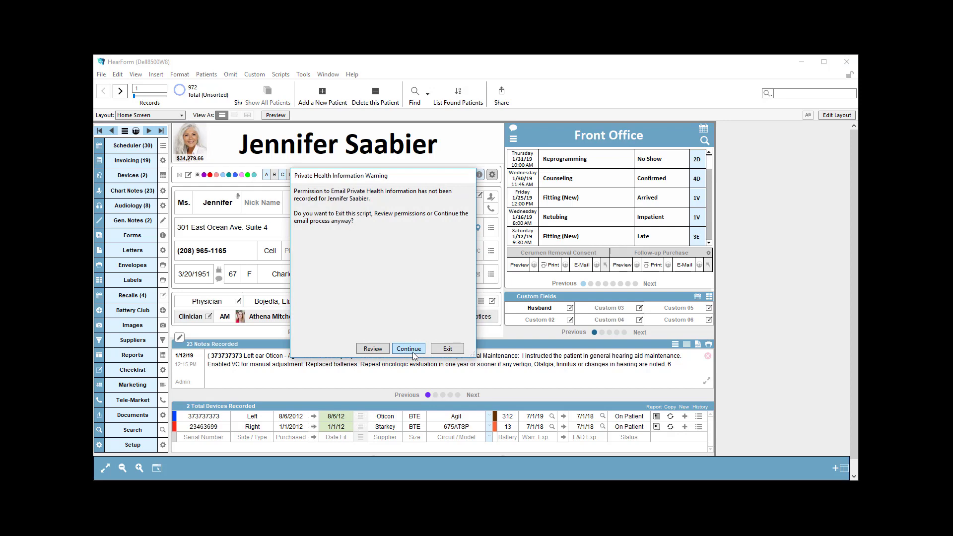
{"action": "left_click", "coordinate": [446, 349]}
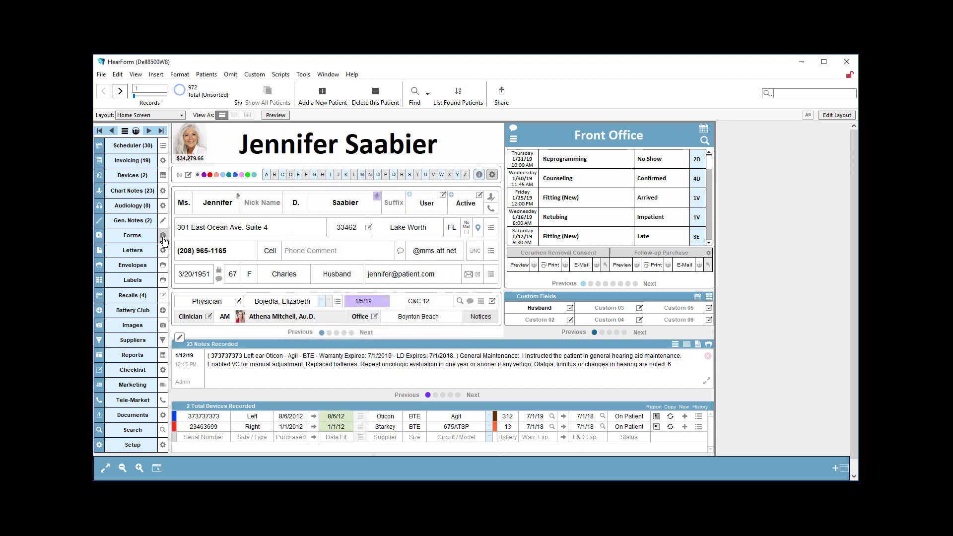
{"action": "left_click", "coordinate": [163, 234]}
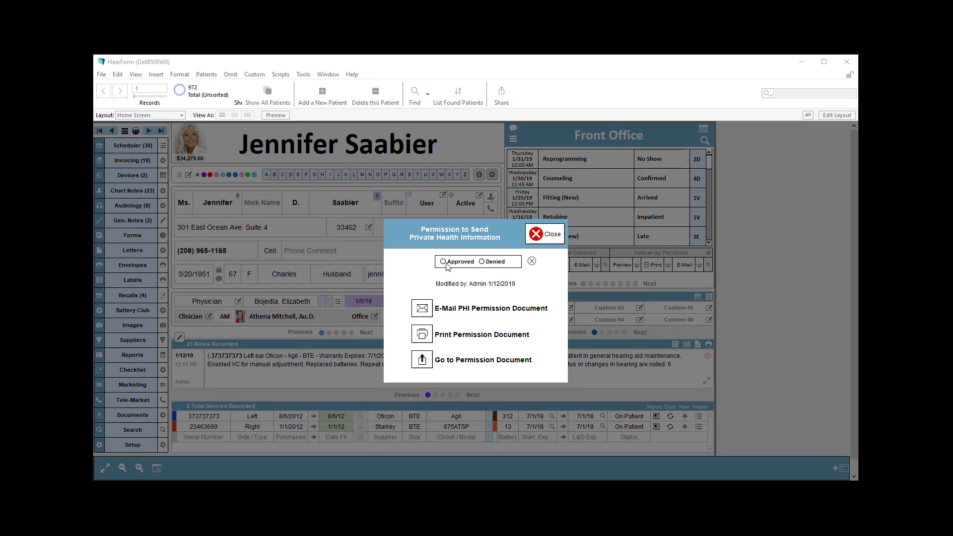
{"action": "left_click", "coordinate": [444, 262]}
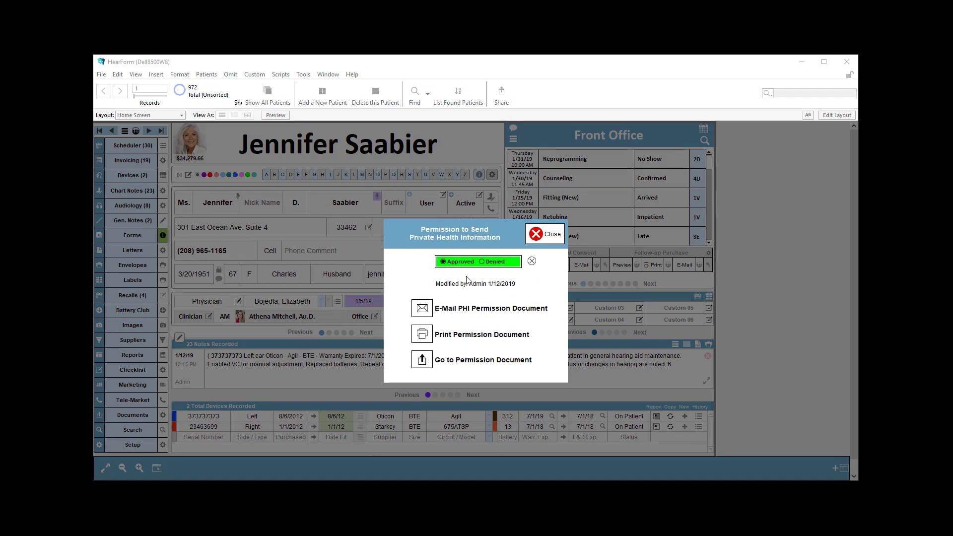
{"action": "left_click", "coordinate": [537, 236]}
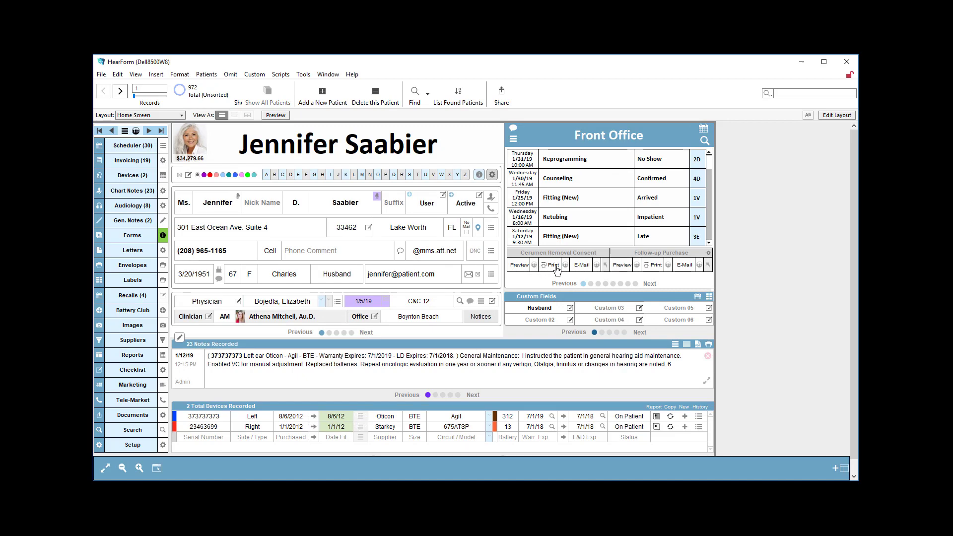
- Create the e-mail for the Cerumen Removal Consent form and review its recipient, subject, message text and privacy notices
{"action": "left_click", "coordinate": [579, 265]}
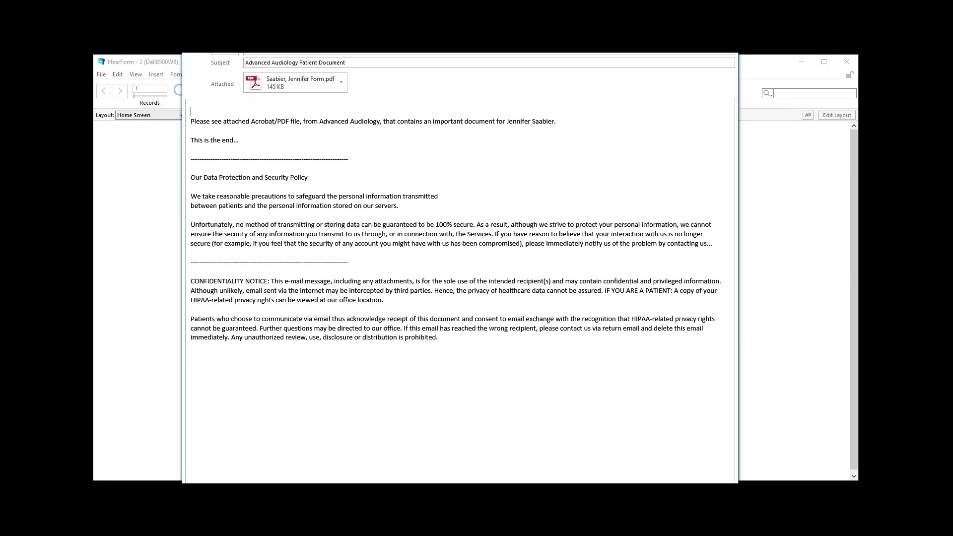
{"action": "left_click_drag", "start_coordinate": [382, 0], "coordinate": [396, 88]}
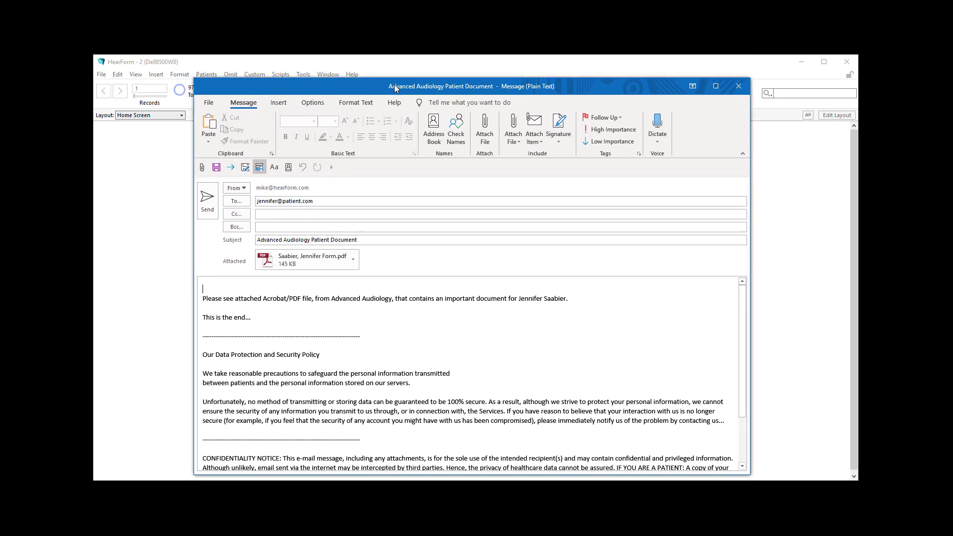
{"action": "left_click_drag", "start_coordinate": [332, 201], "coordinate": [255, 201]}
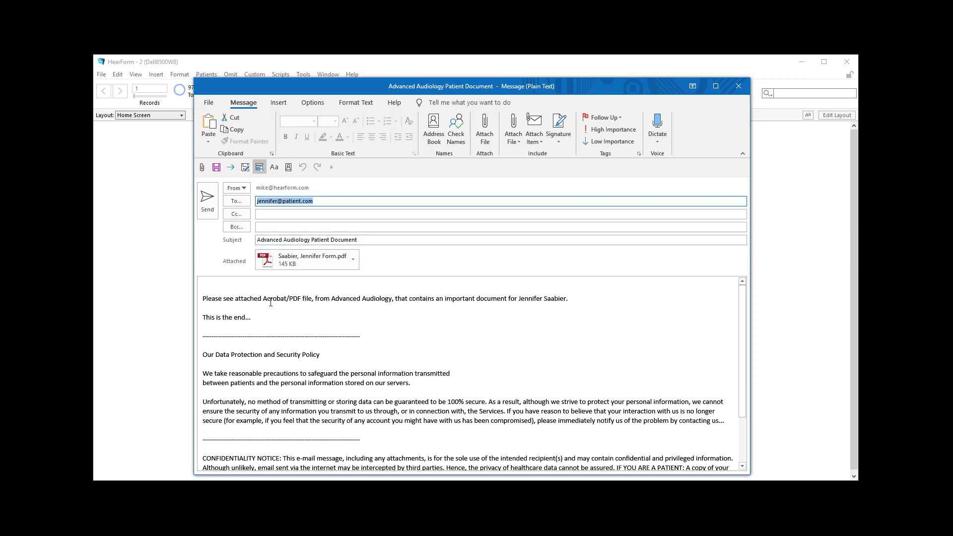
{"action": "left_click_drag", "start_coordinate": [373, 240], "coordinate": [255, 240]}
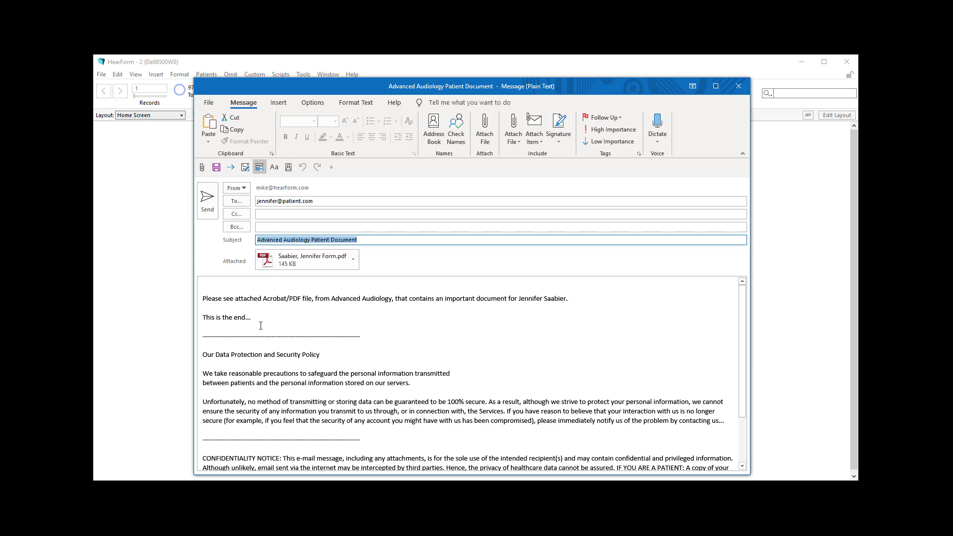
{"action": "left_click_drag", "start_coordinate": [260, 325], "coordinate": [203, 321]}
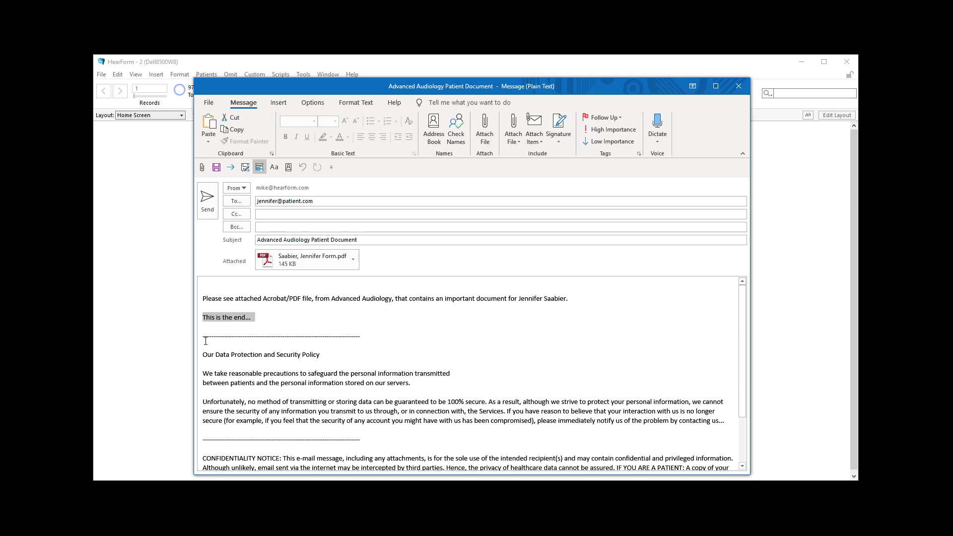
{"action": "left_click_drag", "start_coordinate": [204, 339], "coordinate": [314, 480]}
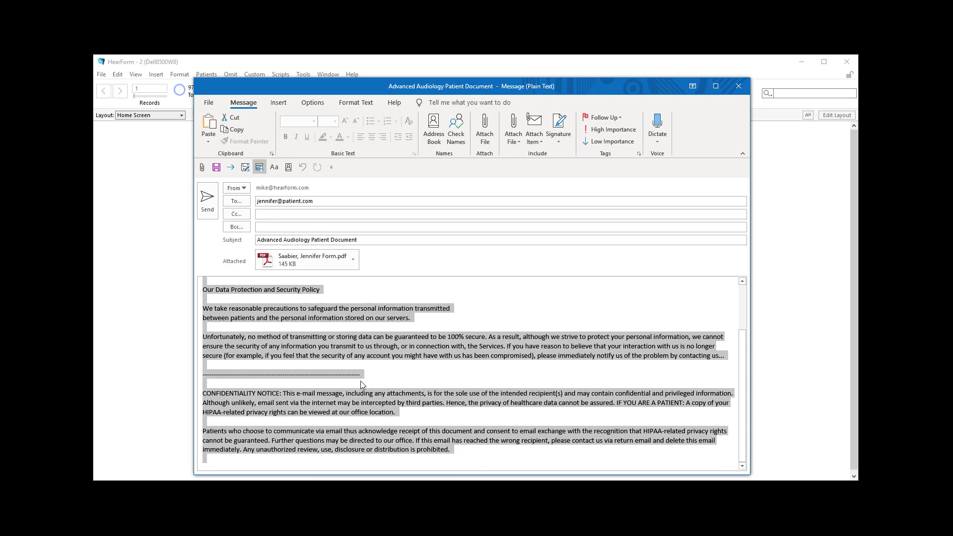
{"action": "left_click", "coordinate": [353, 369]}
{"action": "scroll", "coordinate": [352, 369], "scroll_direction": "up", "scroll_amount": 3}
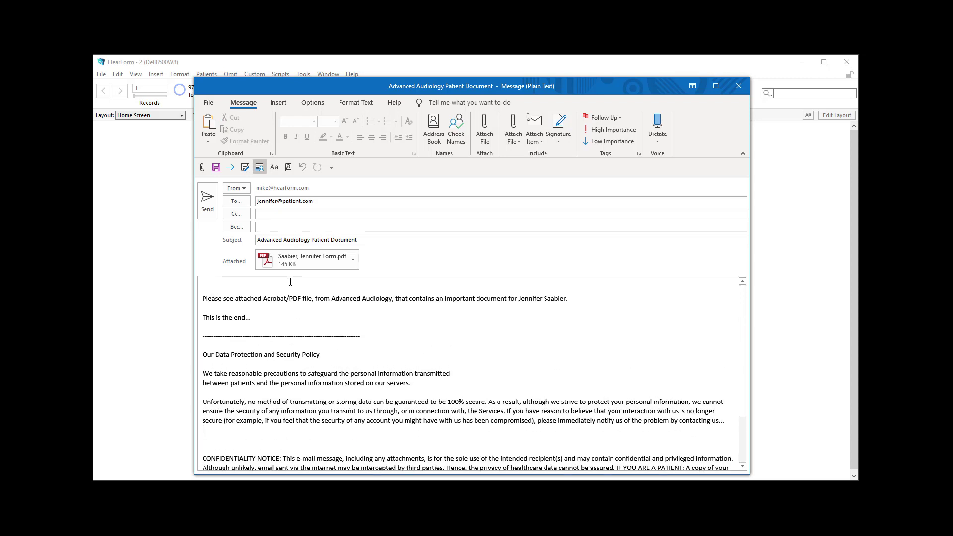
- Open the e-mail's attached PDF and read through the consent form from letterhead to signature lines
{"action": "left_click", "coordinate": [355, 263]}
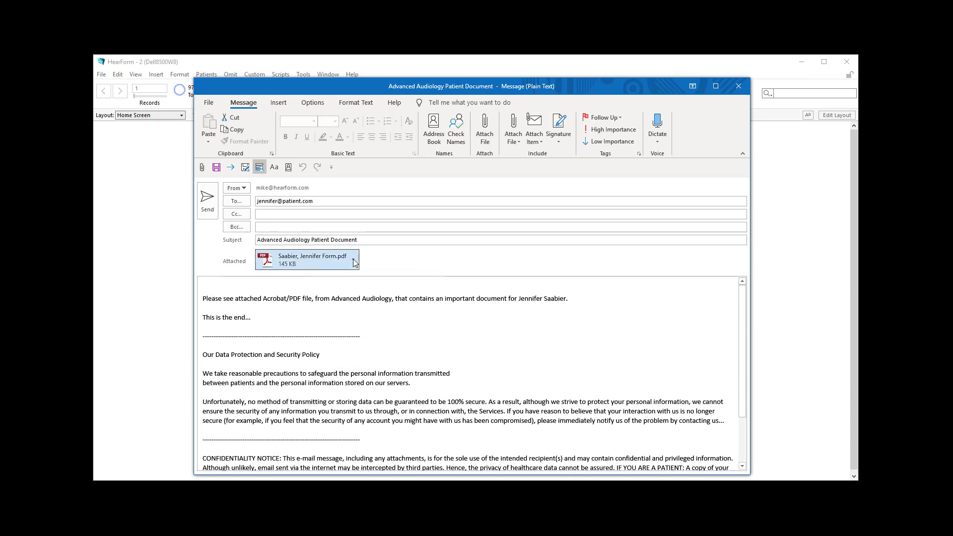
{"action": "left_click", "coordinate": [328, 276]}
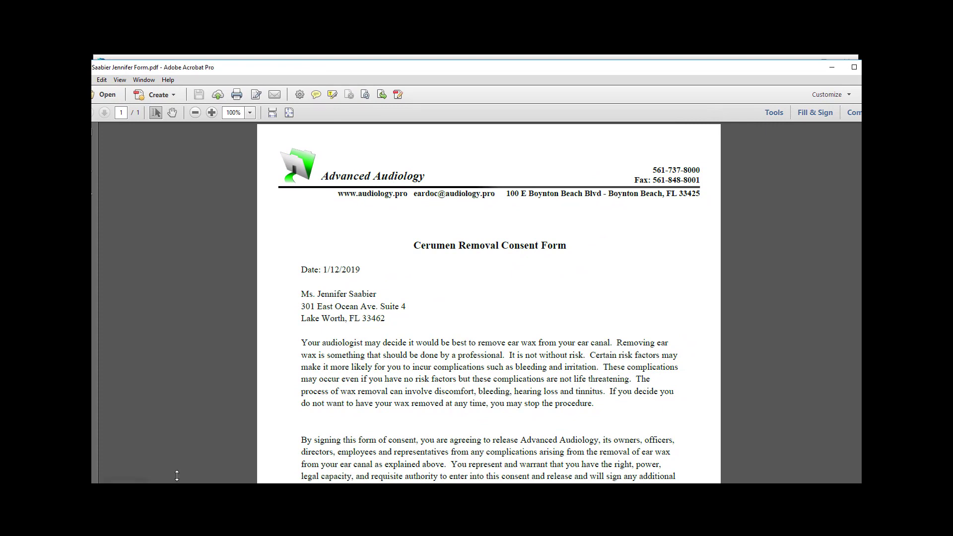
{"action": "left_click_drag", "start_coordinate": [176, 475], "coordinate": [181, 469]}
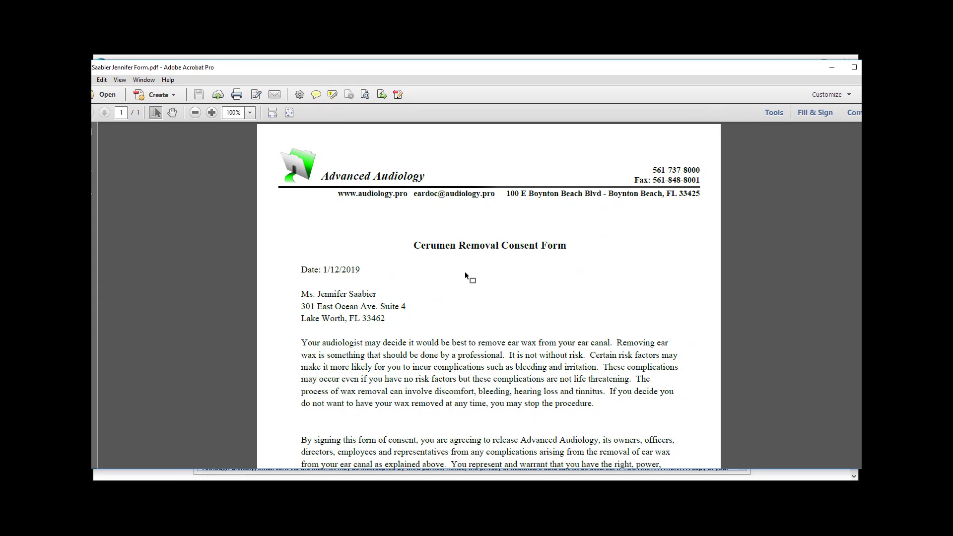
{"action": "scroll", "coordinate": [467, 277], "scroll_direction": "down", "scroll_amount": 5}
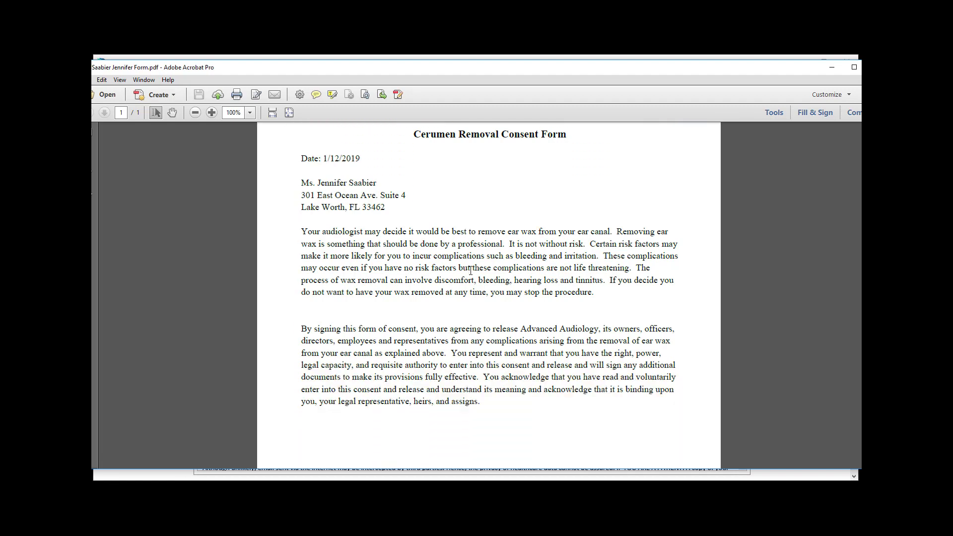
{"action": "scroll", "coordinate": [470, 271], "scroll_direction": "down", "scroll_amount": 5}
{"action": "scroll", "coordinate": [501, 276], "scroll_direction": "up", "scroll_amount": 3}
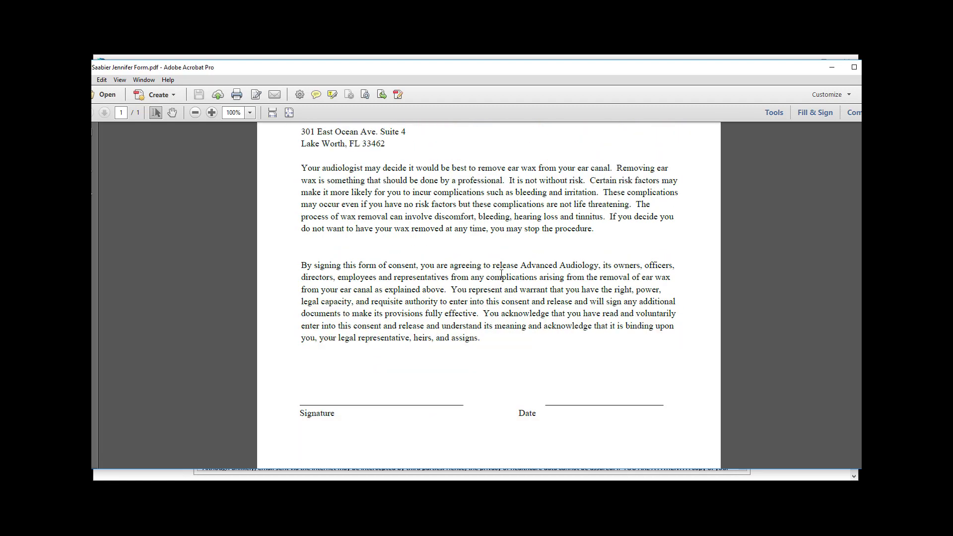
{"action": "scroll", "coordinate": [502, 276], "scroll_direction": "up", "scroll_amount": 8}
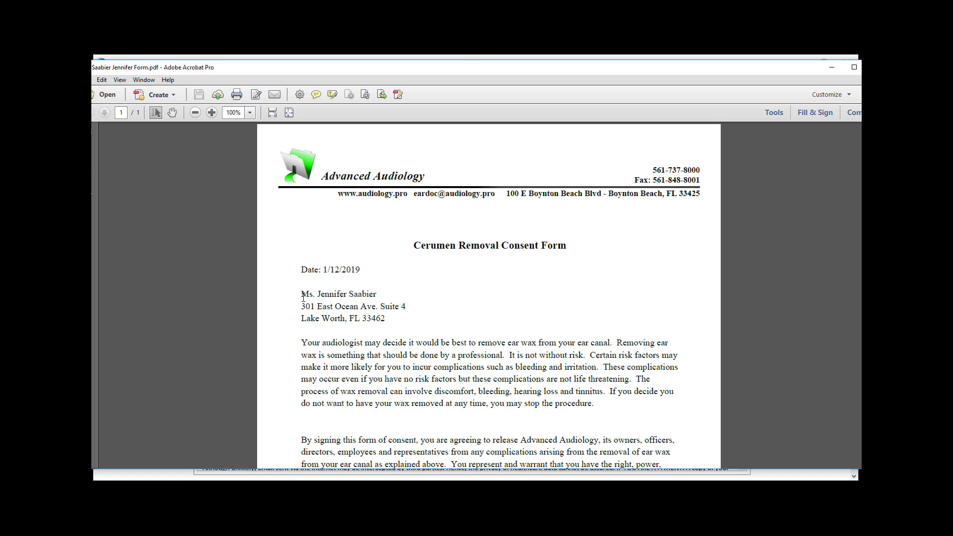
- Send the e-mail with the attached consent form PDF, review the patient's print history for its entry, and return to the home screen
{"action": "left_click_drag", "start_coordinate": [303, 297], "coordinate": [390, 319]}
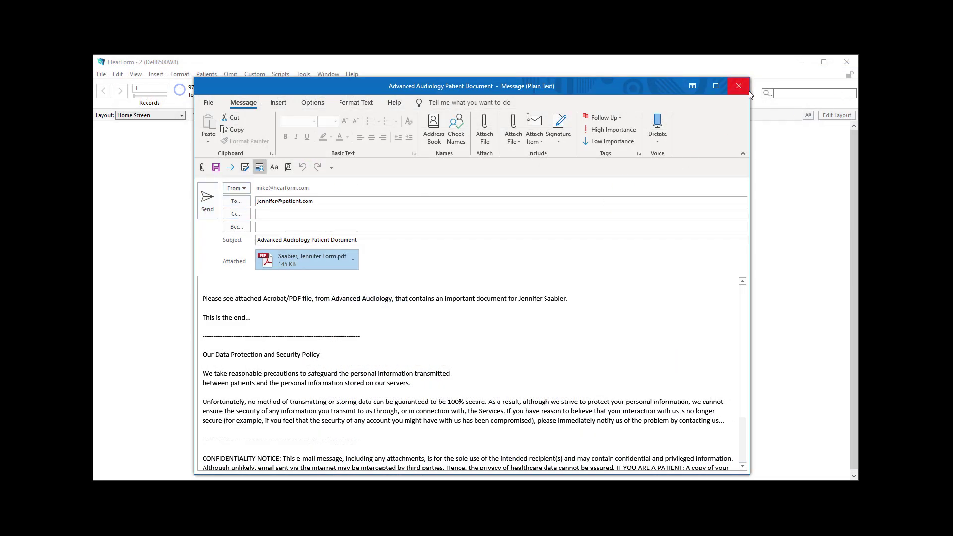
{"action": "left_click", "coordinate": [209, 204]}
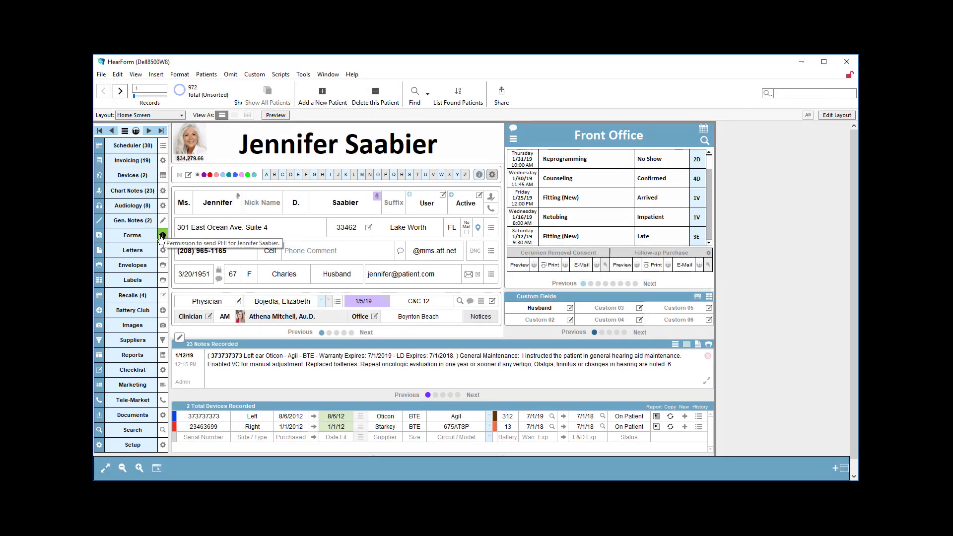
{"action": "left_click", "coordinate": [141, 239]}
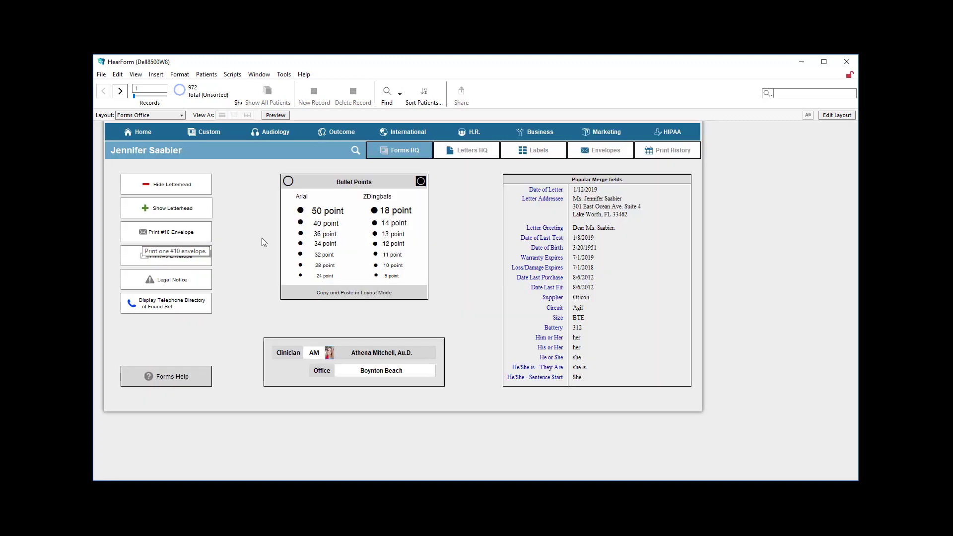
{"action": "left_click", "coordinate": [662, 150]}
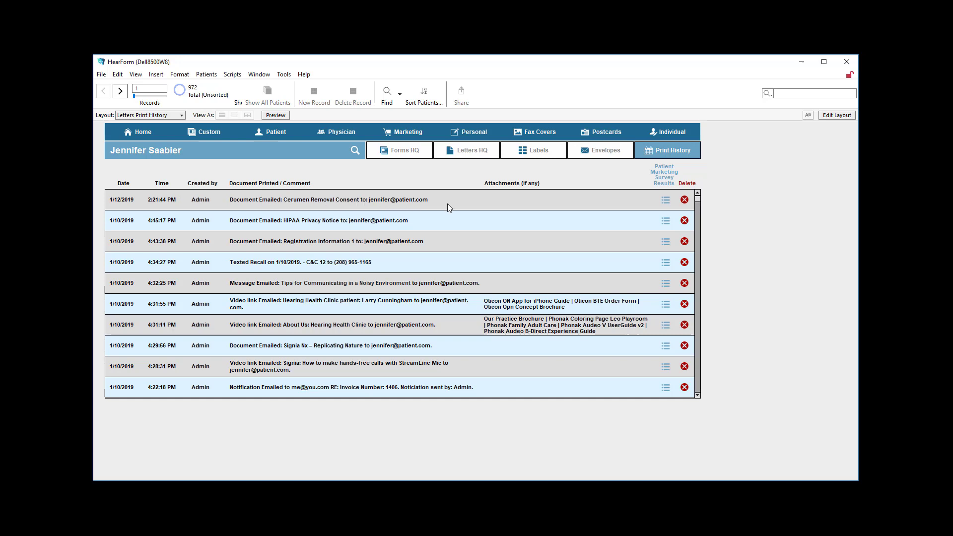
{"action": "left_click", "coordinate": [139, 132]}
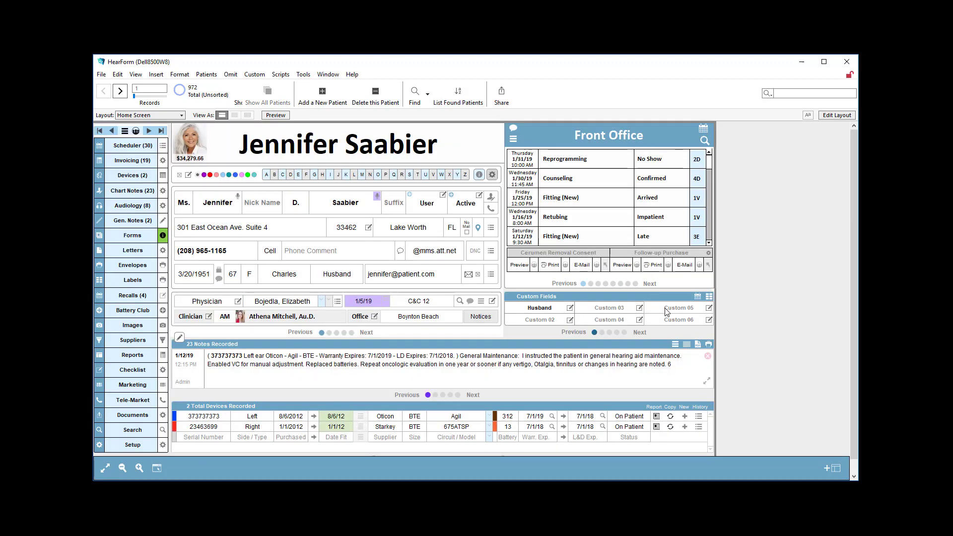
- Select Advance Beneficiary Notice of Noncoverage (ABN) in the home screen's first form selector, preview the form, and close the preview
{"action": "left_click", "coordinate": [578, 254]}
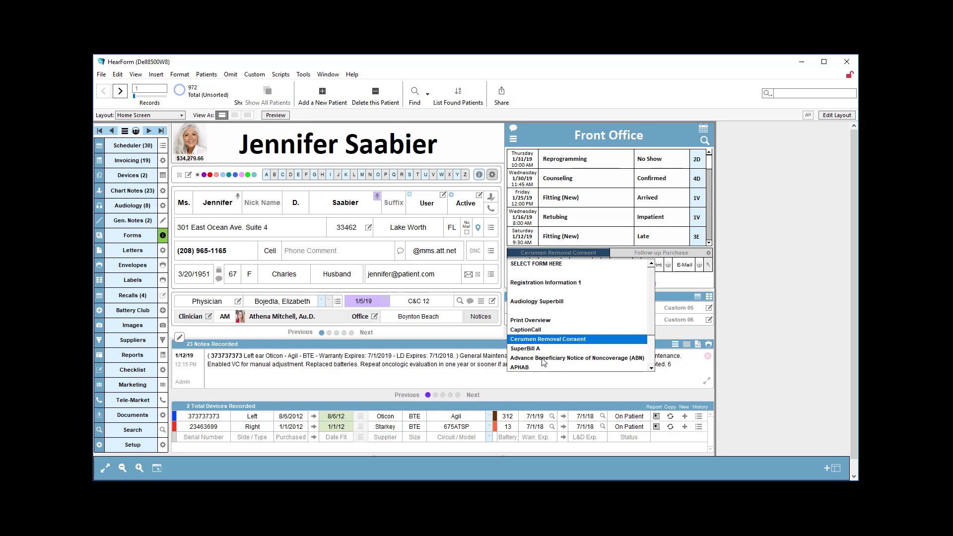
{"action": "left_click", "coordinate": [544, 359]}
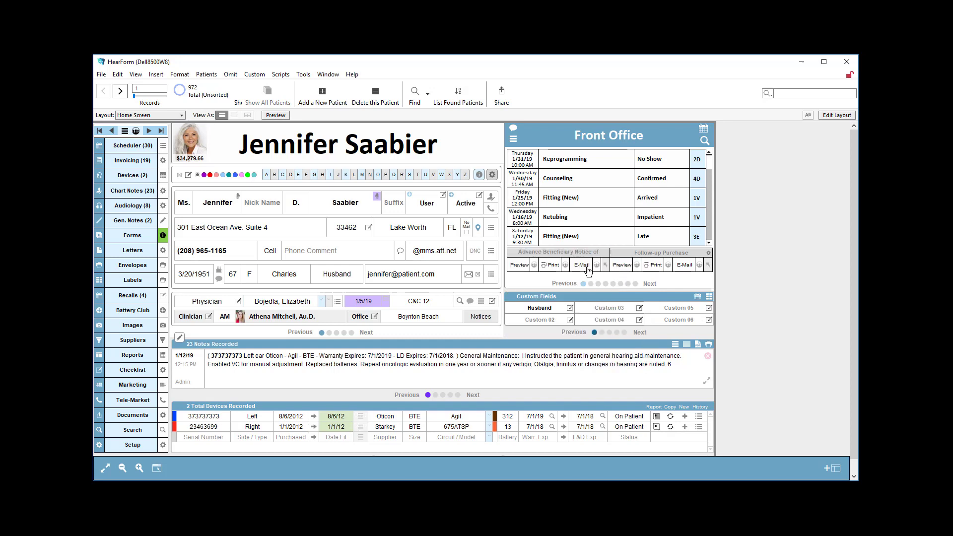
{"action": "left_click", "coordinate": [520, 266]}
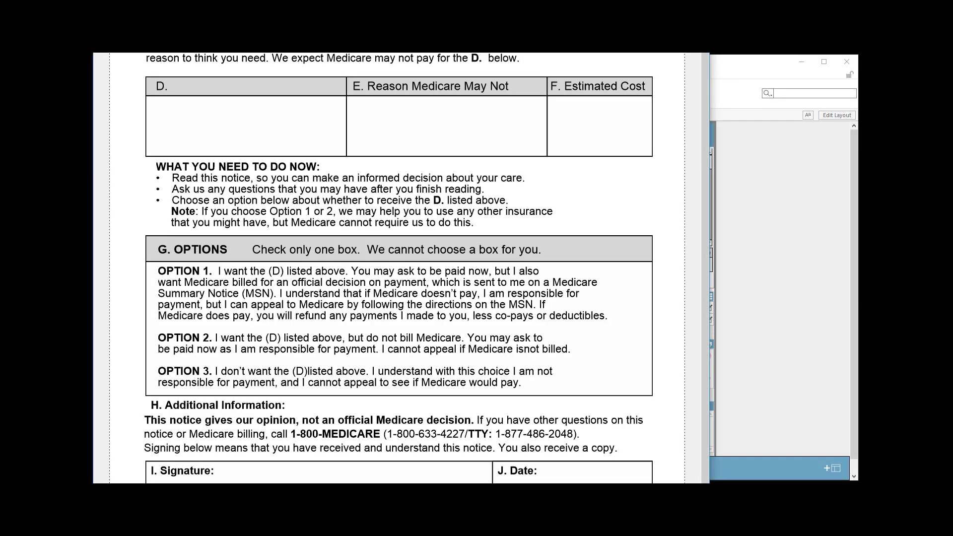
{"action": "left_click_drag", "start_coordinate": [426, 0], "coordinate": [469, 64]}
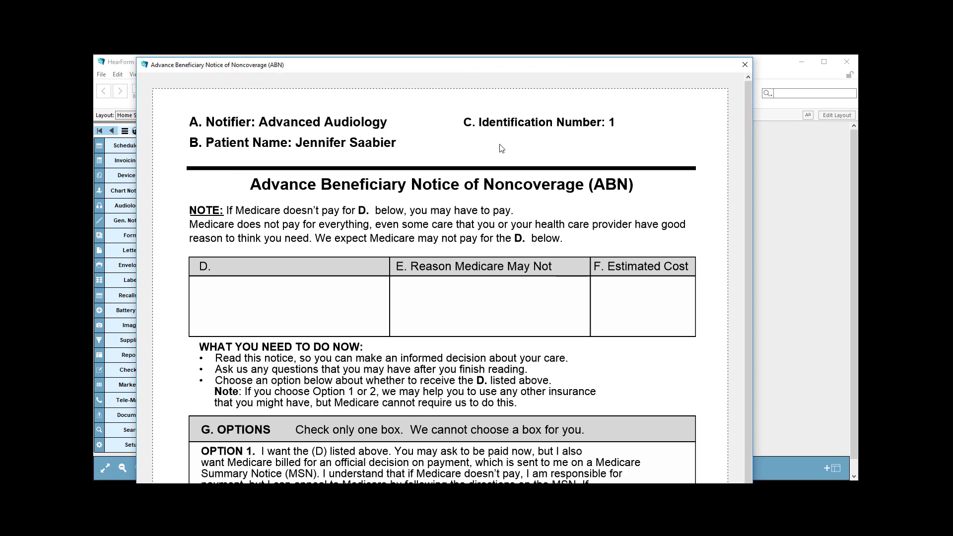
{"action": "left_click", "coordinate": [745, 64]}
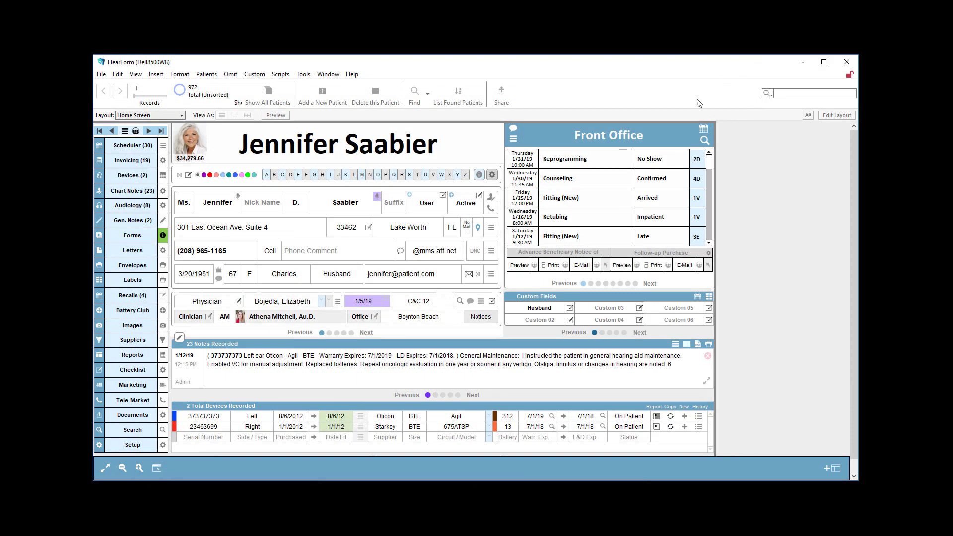